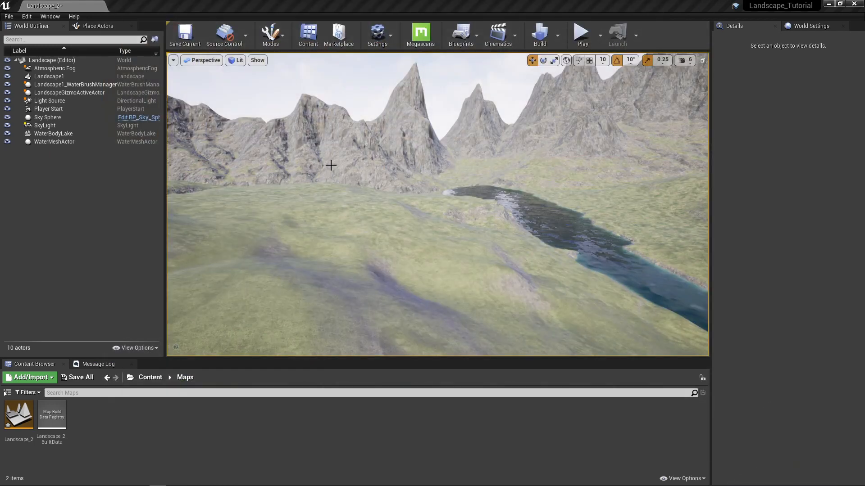
mouse_move(343, 166)
right_mouse_down()
mouse_move(399, 167)
mouse_move(426, 151)
mouse_move(334, 174)
right_mouse_up()
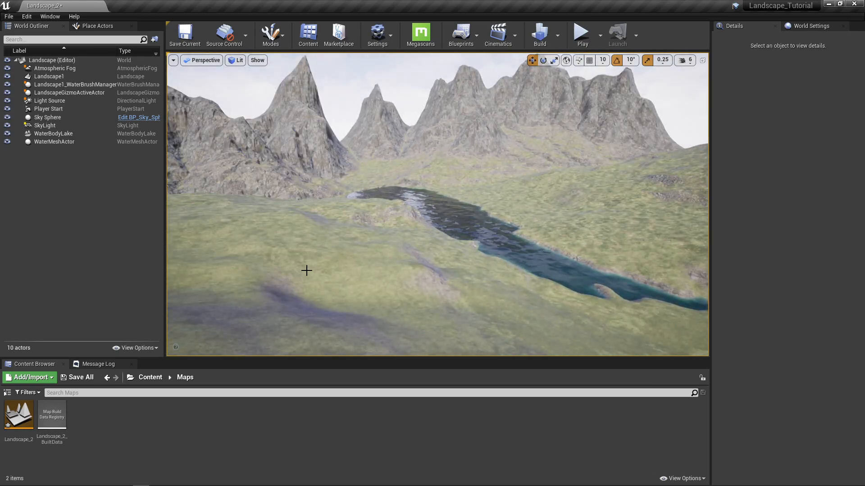
right_click_drag(305, 259, 314, 268)
right_click_drag(477, 168, 511, 175)
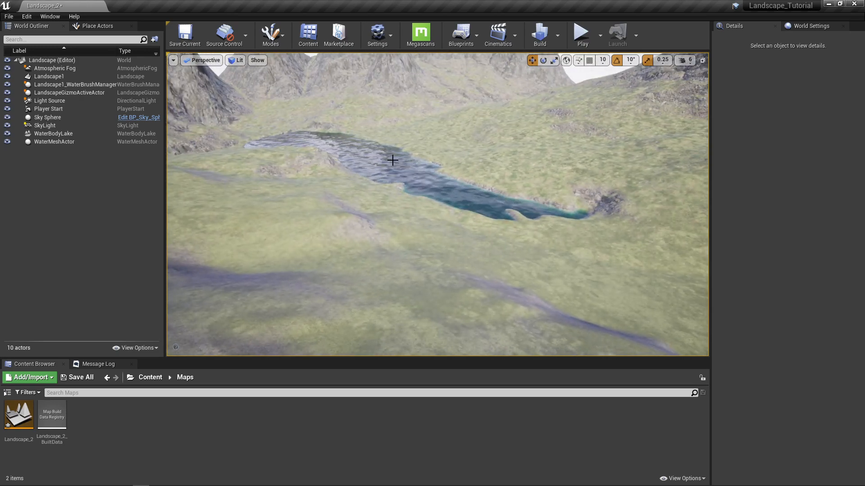
right_click_drag(319, 203, 301, 191)
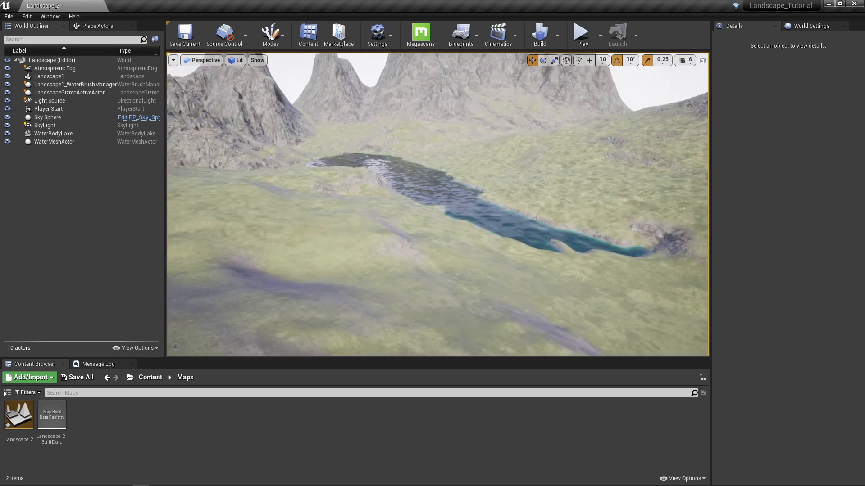
right_click_drag(413, 214, 456, 192)
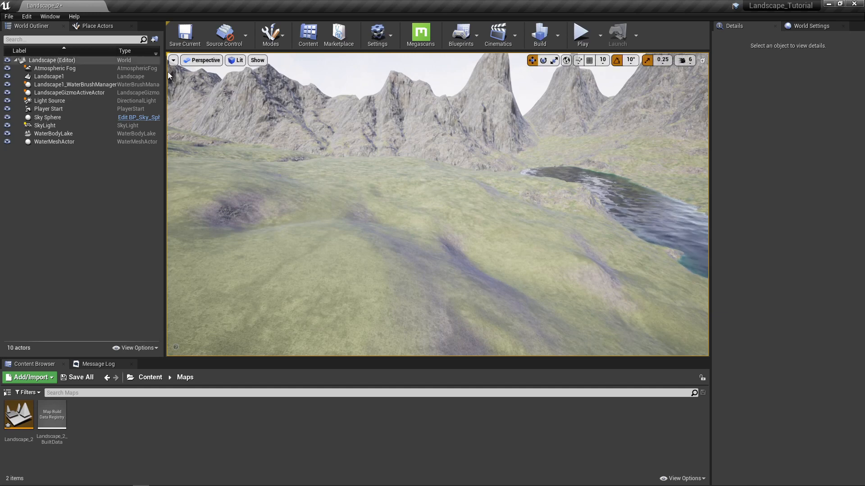
Save the current level and create a new level from the Default template
left_click(8, 16)
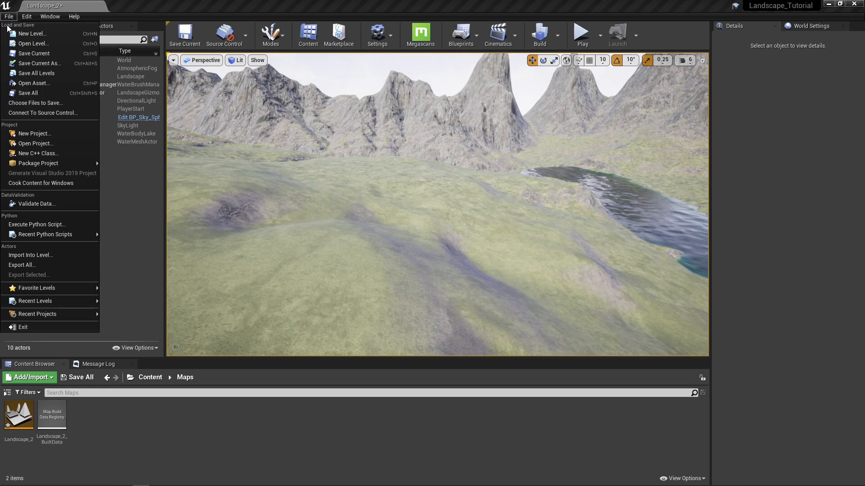
left_click(12, 54)
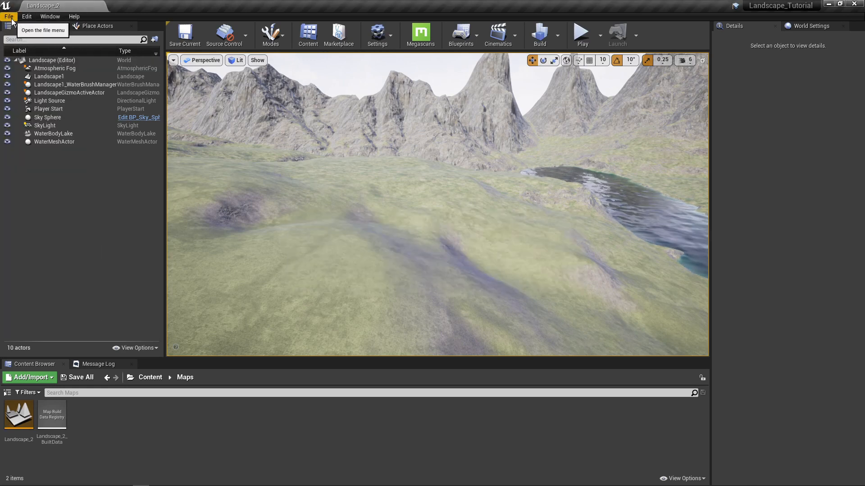
left_click(10, 17)
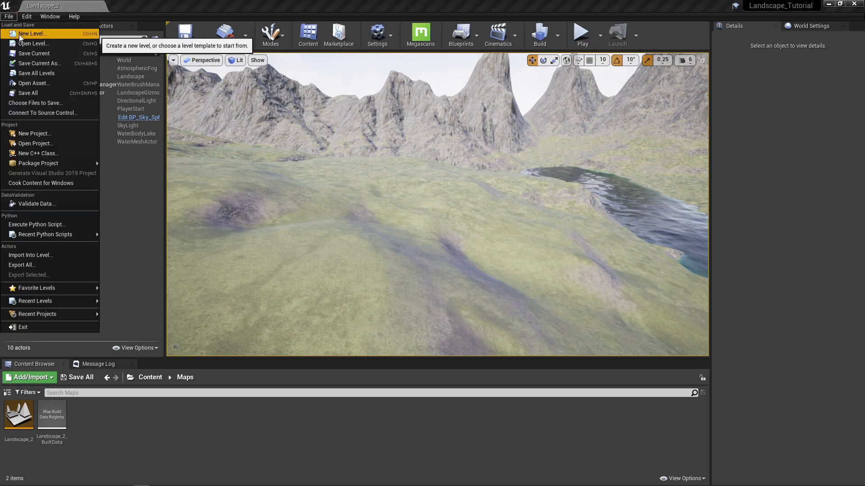
left_click(20, 35)
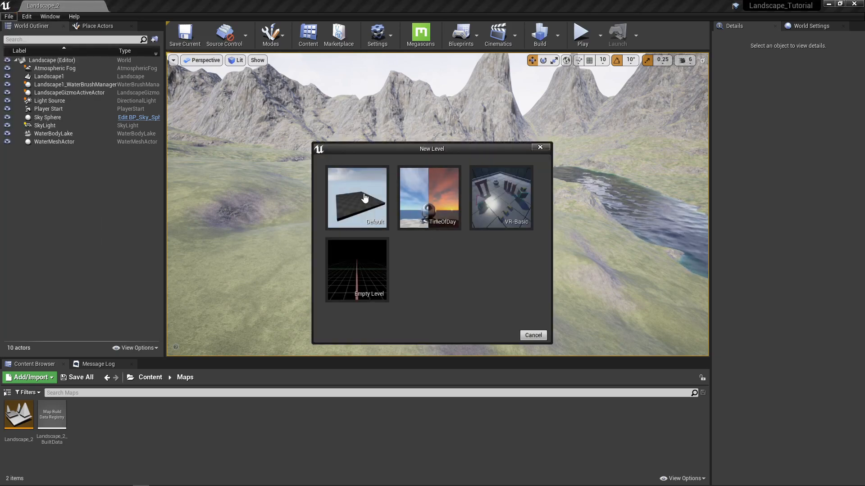
left_click(358, 199)
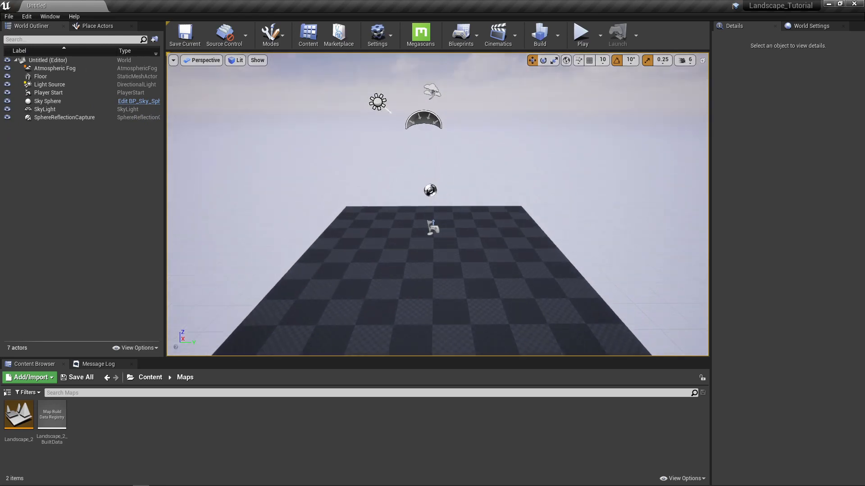
mouse_move(370, 225)
right_mouse_down()
mouse_move(368, 243)
mouse_move(369, 225)
right_mouse_up()
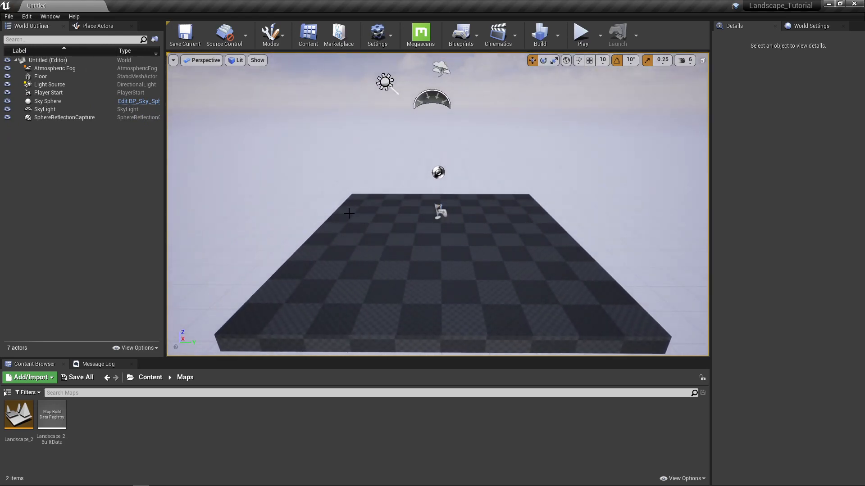
Save the new level in the Maps folder under the name Landscape_3
left_click(8, 17)
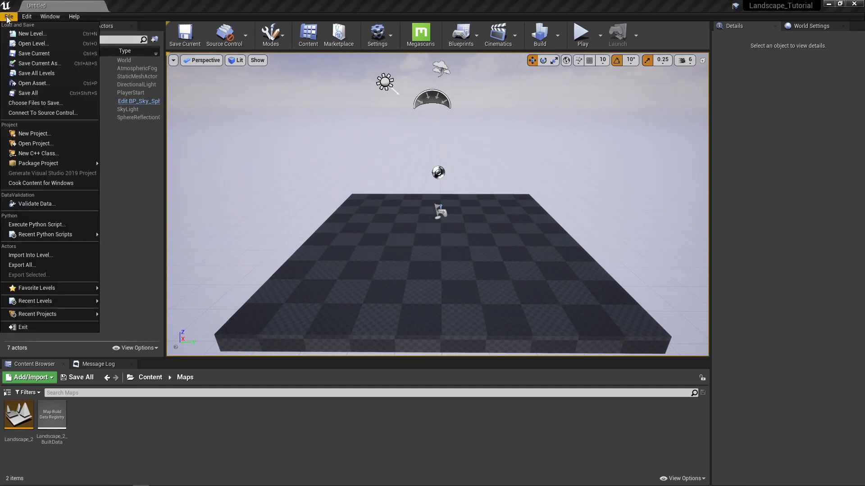
left_click(23, 64)
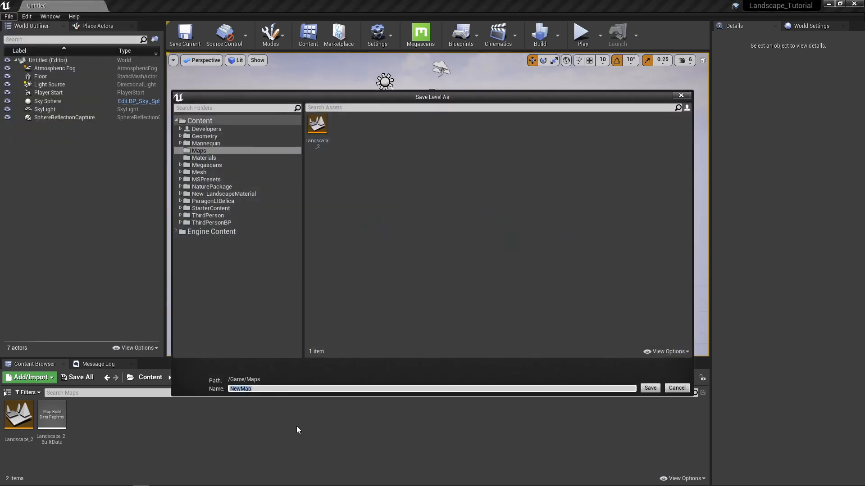
key("BackSpace")
key("BackSpace")
key("BackSpace")
key("BackSpace")
key("BackSpace")
key("BackSpace")
type("Landscape_3")
key("Return")
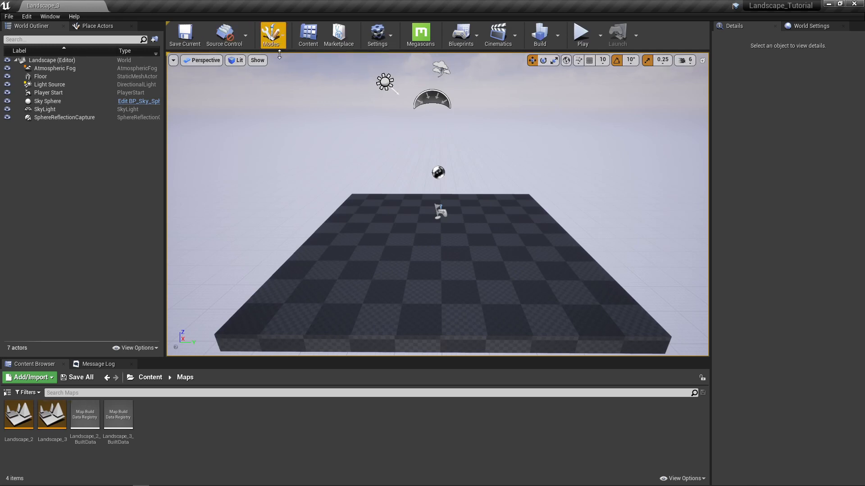
In Landscape mode, clear the heightmap file and set the new landscape to Create New
left_click(280, 38)
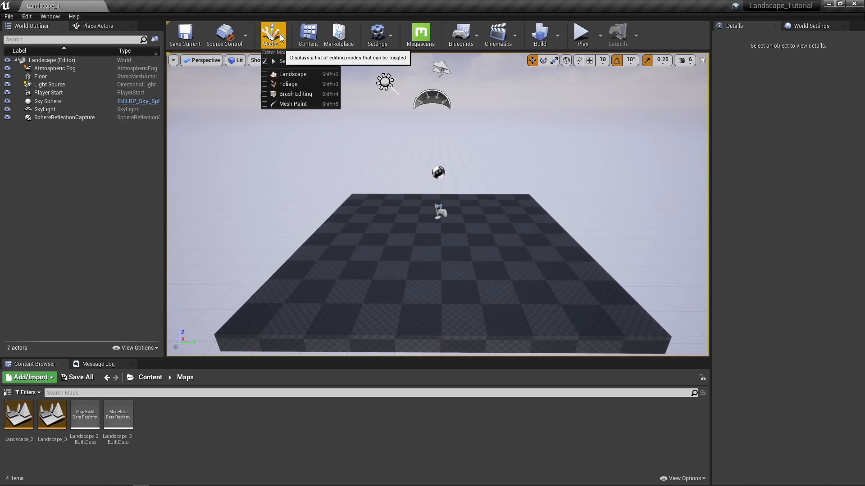
left_click(268, 75)
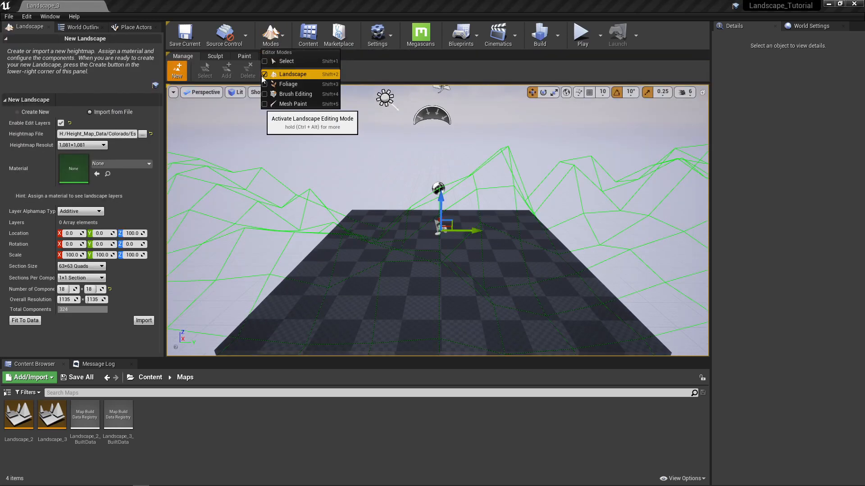
left_click(151, 134)
left_click(151, 133)
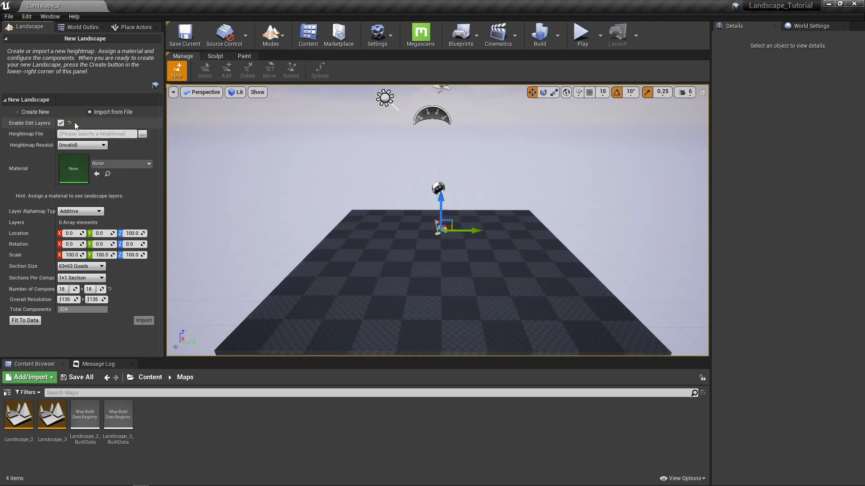
left_click(17, 112)
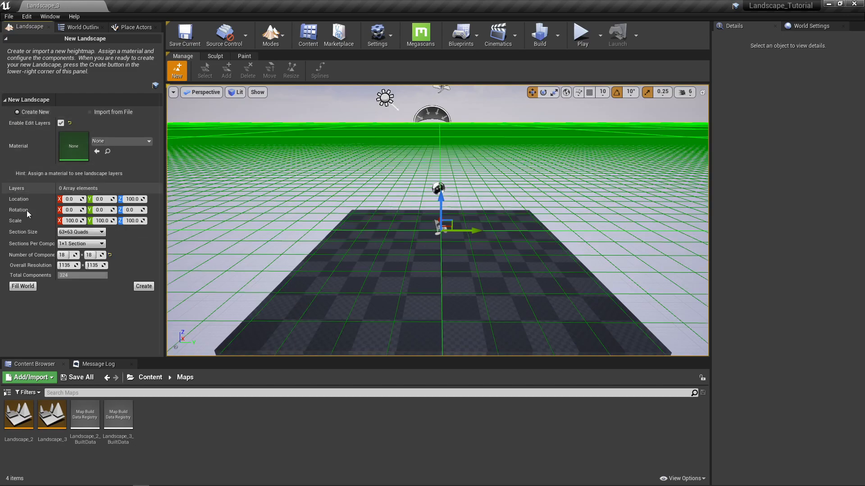
Reset the new landscape's number of components to the default 8 × 8
mouse_move(379, 203)
right_mouse_down()
mouse_move(397, 207)
mouse_move(436, 185)
mouse_move(434, 232)
mouse_move(394, 211)
mouse_move(396, 234)
mouse_move(407, 216)
mouse_move(434, 205)
mouse_move(380, 195)
right_mouse_up()
key("e")
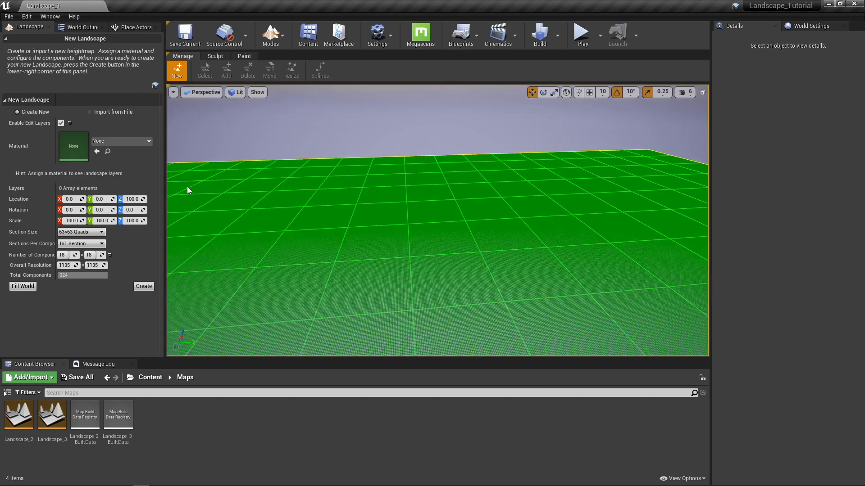
left_click(110, 255)
mouse_move(355, 236)
right_mouse_down()
mouse_move(347, 246)
mouse_move(307, 248)
mouse_move(356, 235)
right_mouse_up()
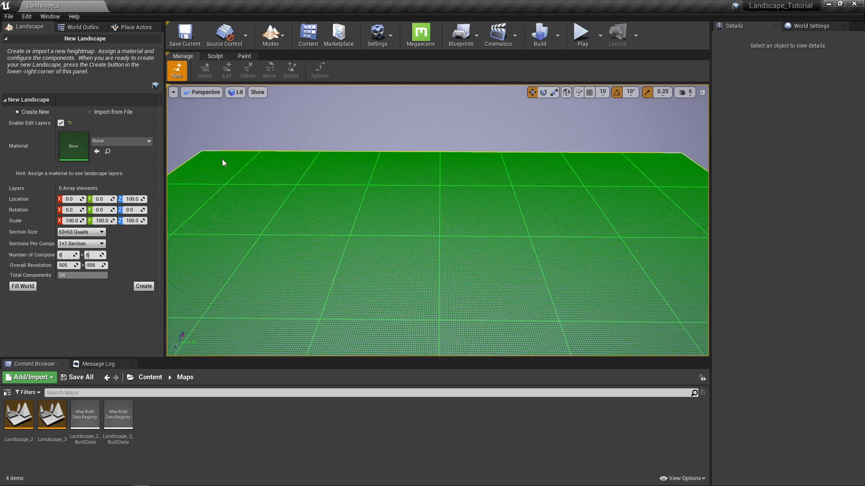
right_click_drag(224, 163, 338, 154)
right_click_drag(293, 199, 333, 187)
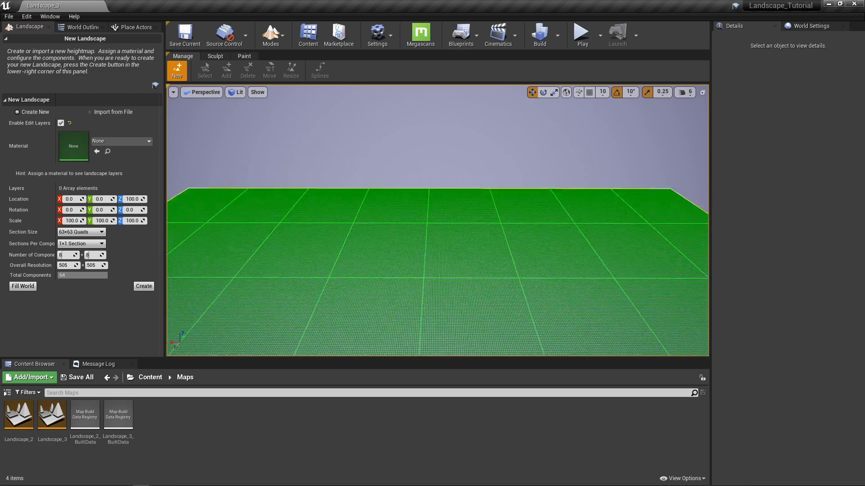
right_click_drag(315, 129, 365, 211)
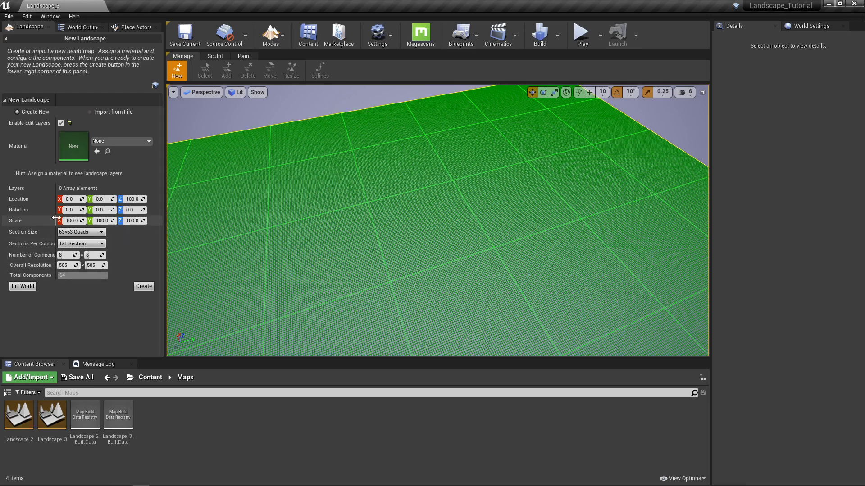
Review the section size choices, keep 63×63 Quads, and create the landscape
left_click(95, 233)
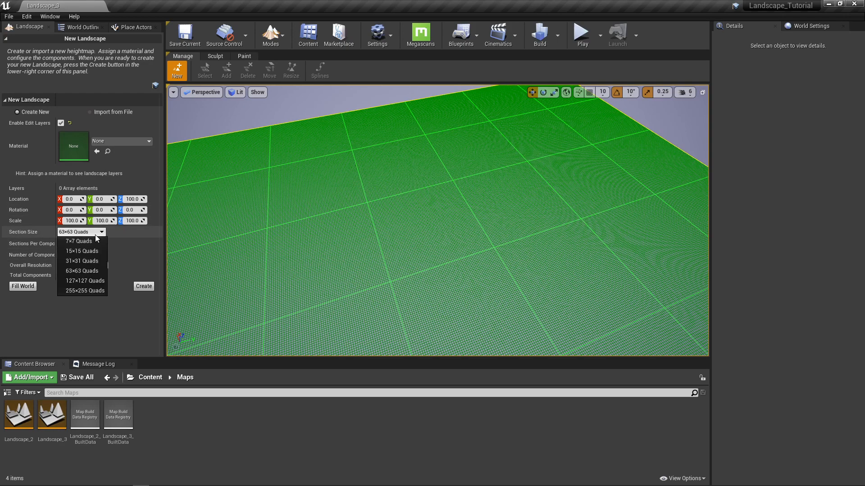
left_click(112, 239)
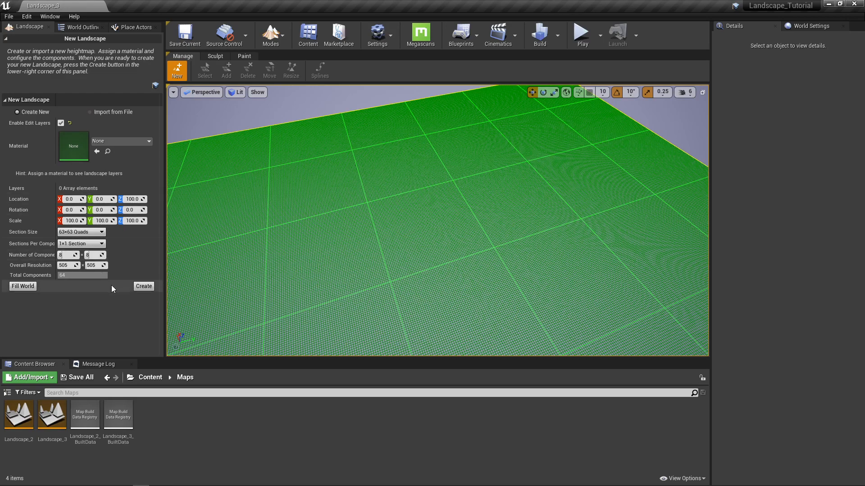
right_click_drag(280, 247, 280, 234)
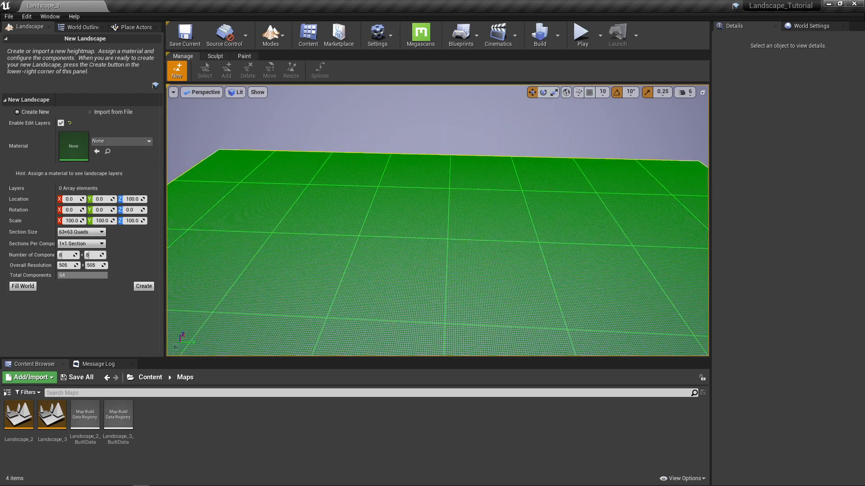
left_click(144, 286)
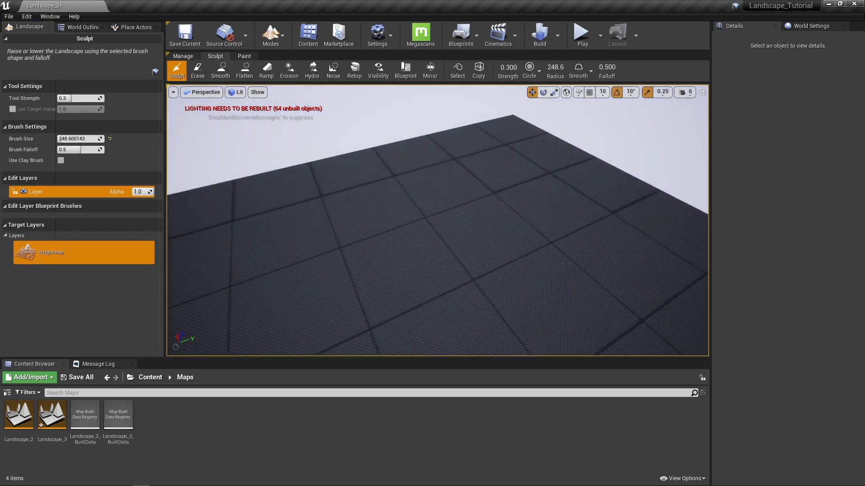
right_click_drag(437, 221, 348, 250)
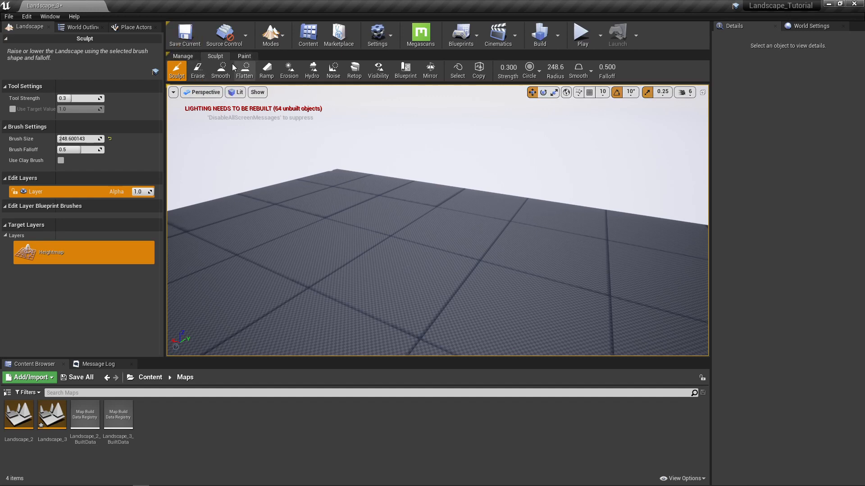
left_click(183, 56)
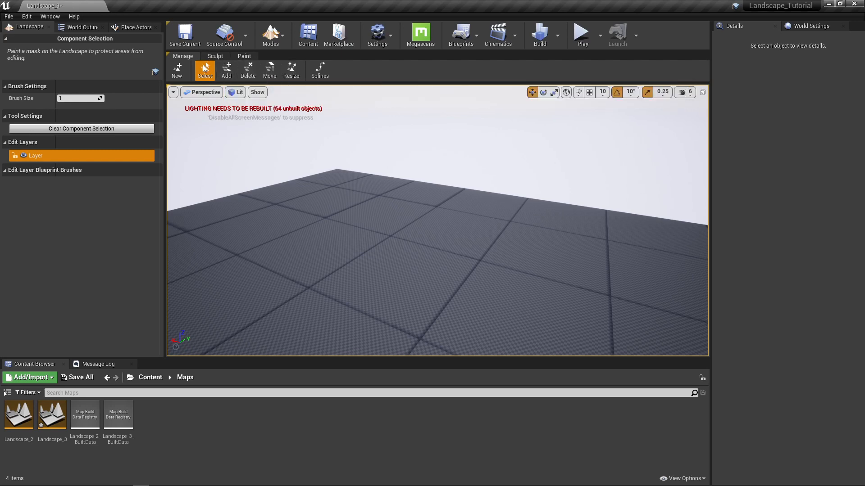
left_click(215, 56)
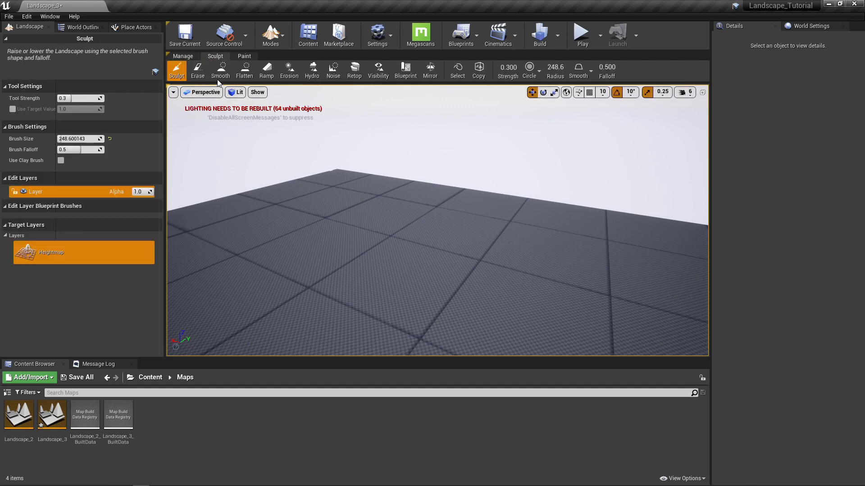
mouse_move(252, 173)
right_mouse_down()
mouse_move(311, 189)
mouse_move(369, 243)
mouse_move(383, 209)
right_mouse_up()
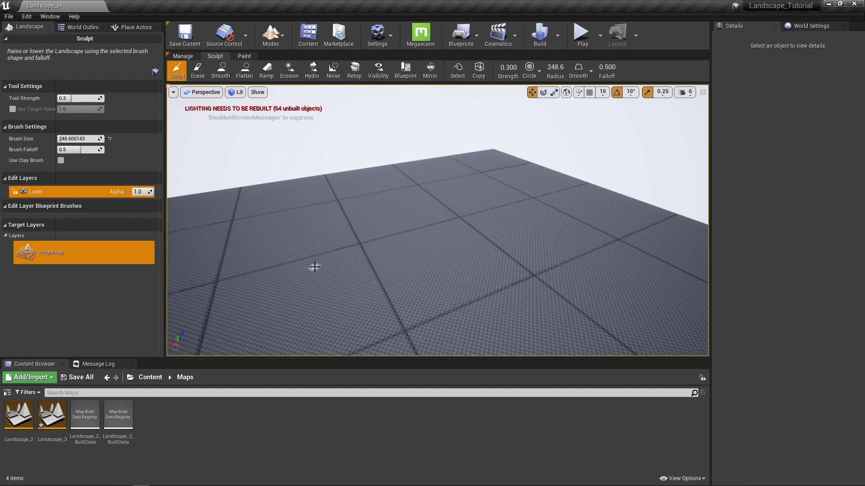
Reset the sculpt brush size to 2048 and the brush falloff to 0.5
left_click(110, 140)
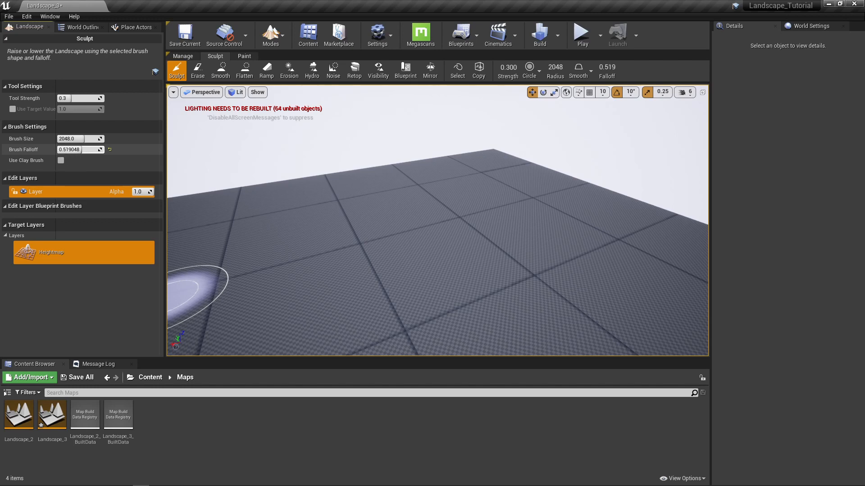
mouse_move(82, 149)
left_mouse_down()
mouse_move(73, 150)
mouse_move(95, 150)
mouse_move(73, 149)
mouse_move(79, 150)
left_mouse_up()
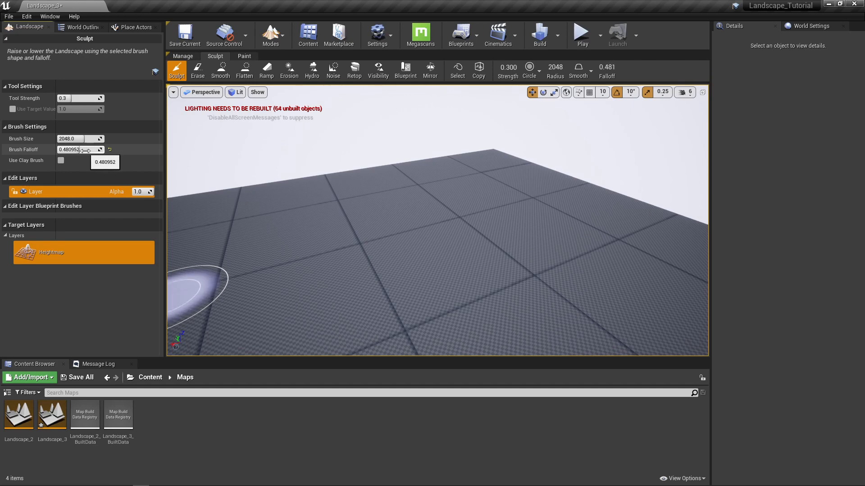
left_click(110, 149)
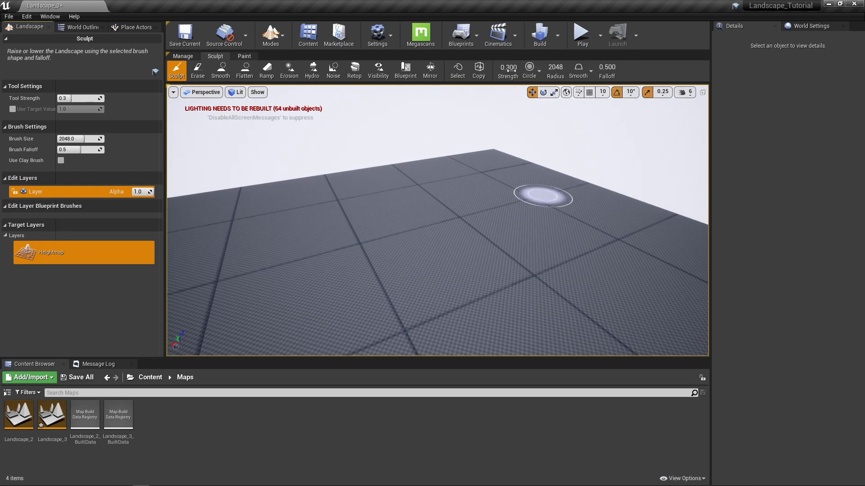
Raise a small hill near the landscape's far corner using the Sculpt tool with the Circle brush
left_click(540, 71)
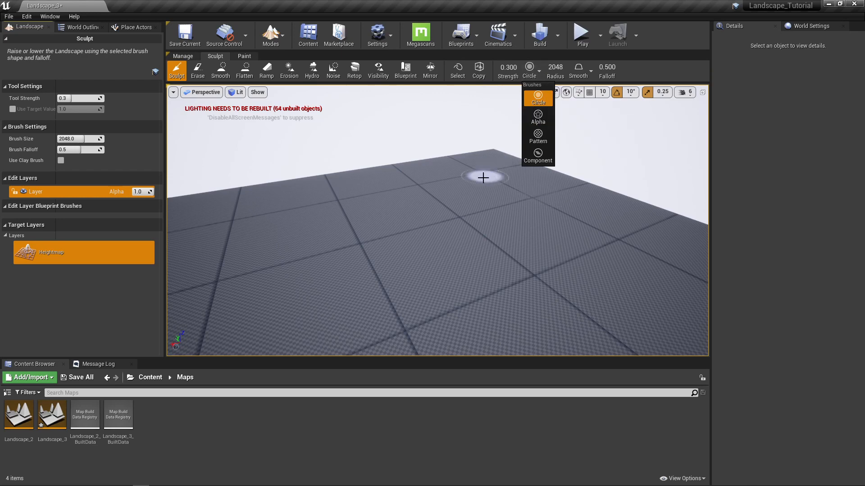
left_click_drag(478, 180, 475, 181)
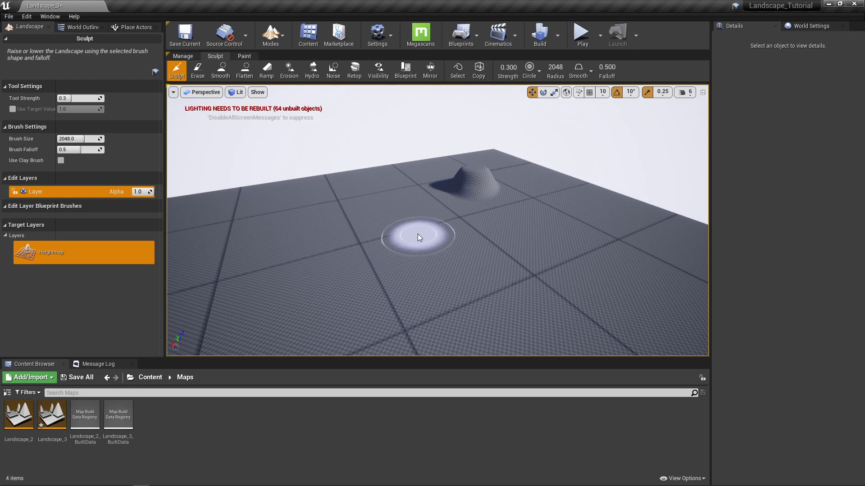
Switch the Sculpt tool to the Alpha brush and raise twin peaks and a rough mound in a row with the round hill
left_click(538, 73)
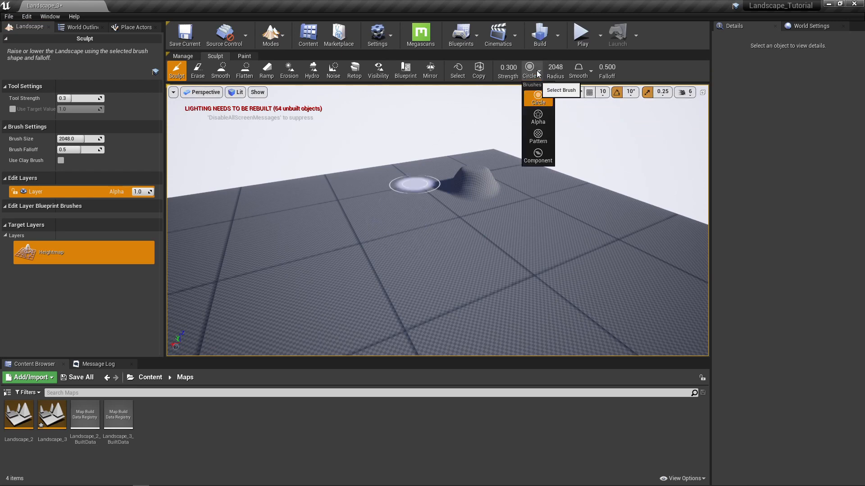
left_click(533, 124)
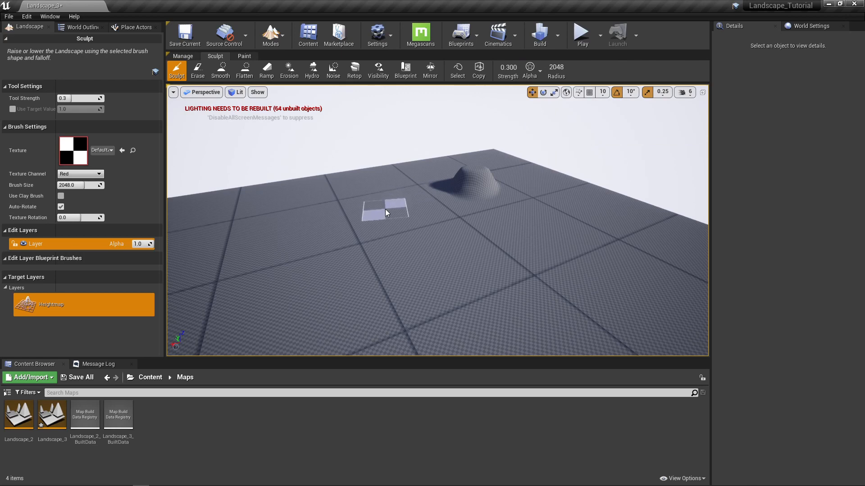
left_click_drag(386, 209, 386, 203)
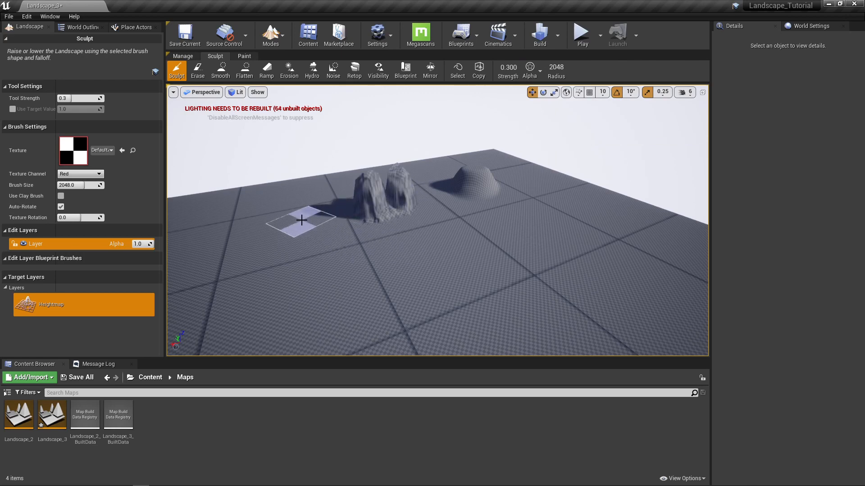
left_click_drag(302, 220, 252, 222)
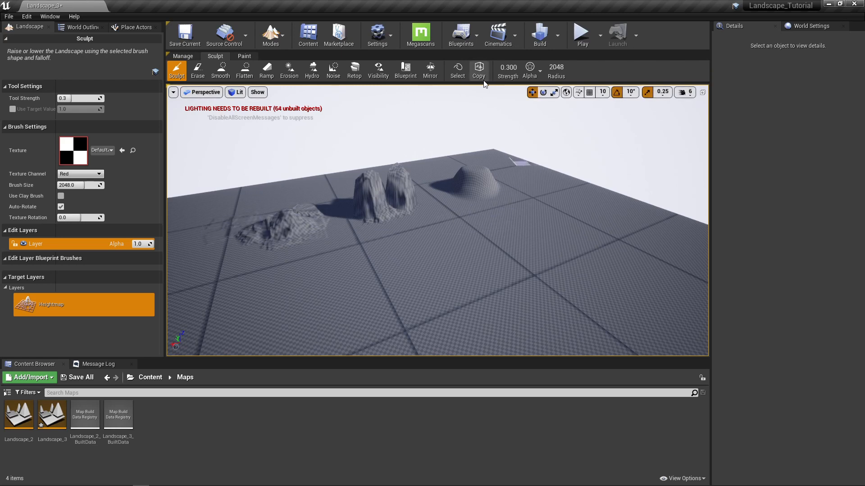
Switch the sculpt brush to Pattern and raise two checker-patterned mounds in front of the existing hills
left_click(540, 71)
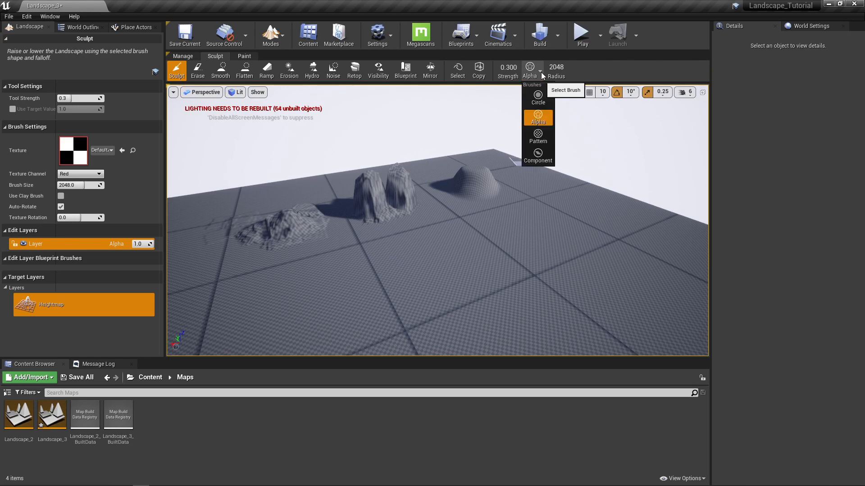
left_click(536, 144)
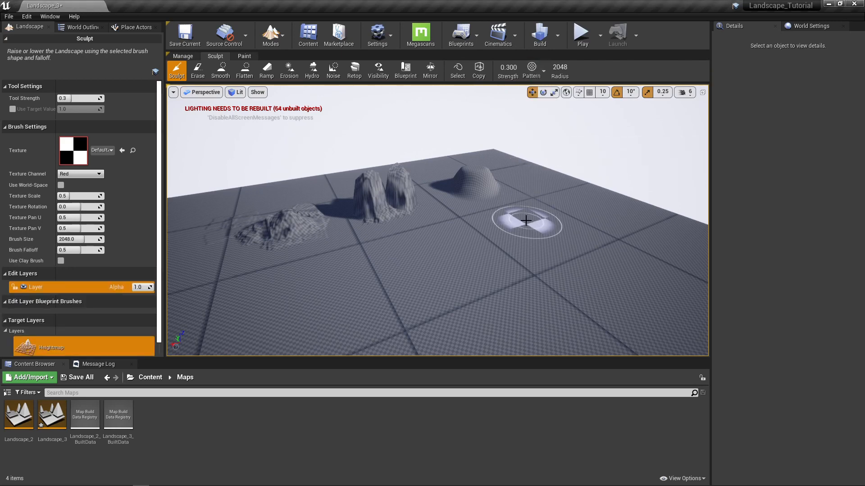
left_click_drag(526, 218, 526, 218)
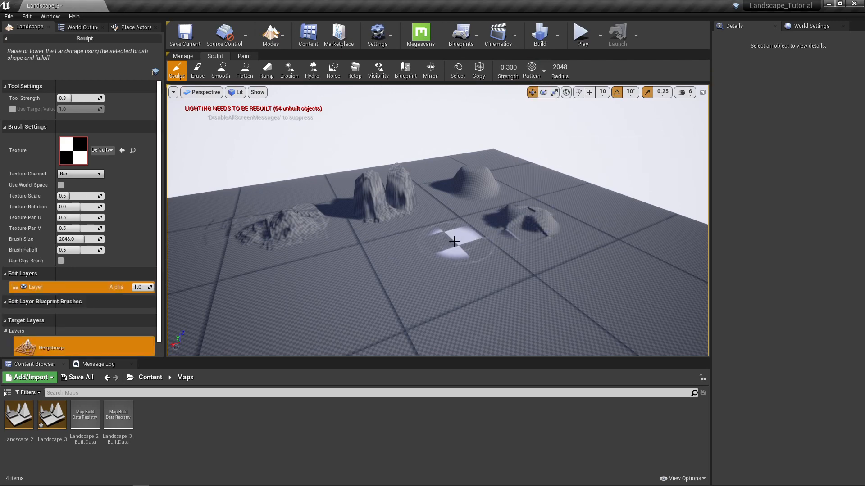
left_click_drag(444, 240, 445, 241)
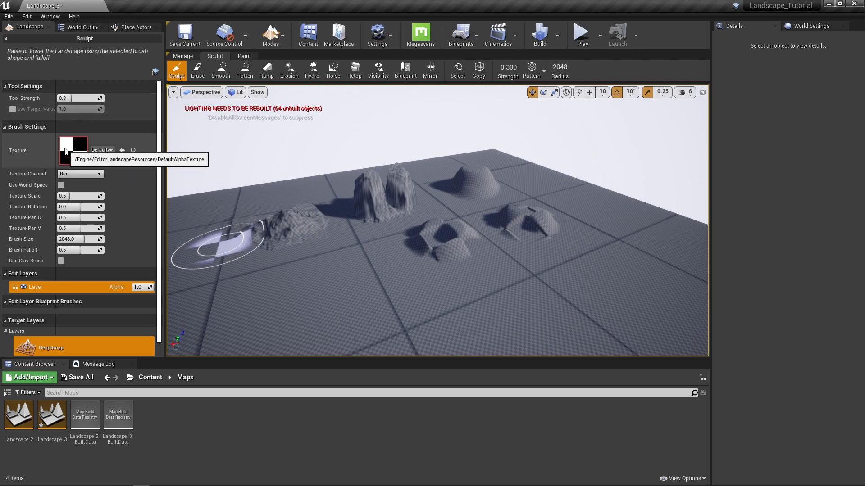
Browse the available textures and set the pattern brush's texture to Countdown
left_click(107, 151)
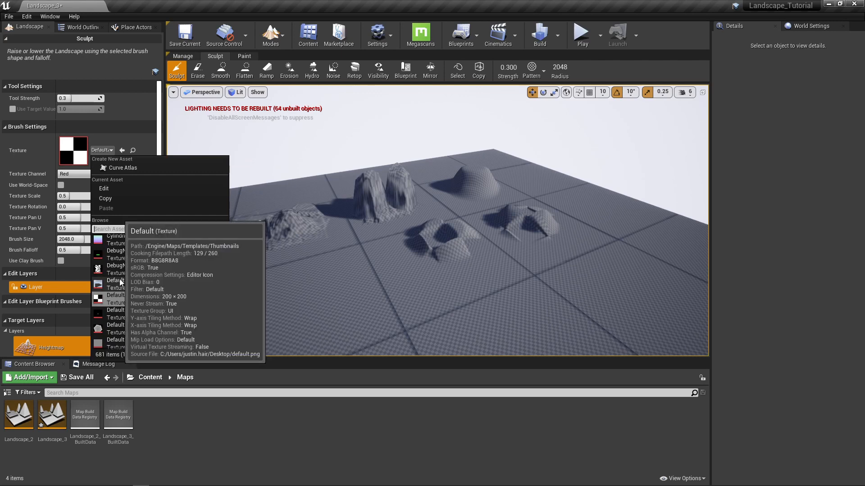
scroll(120, 279, "down", 4)
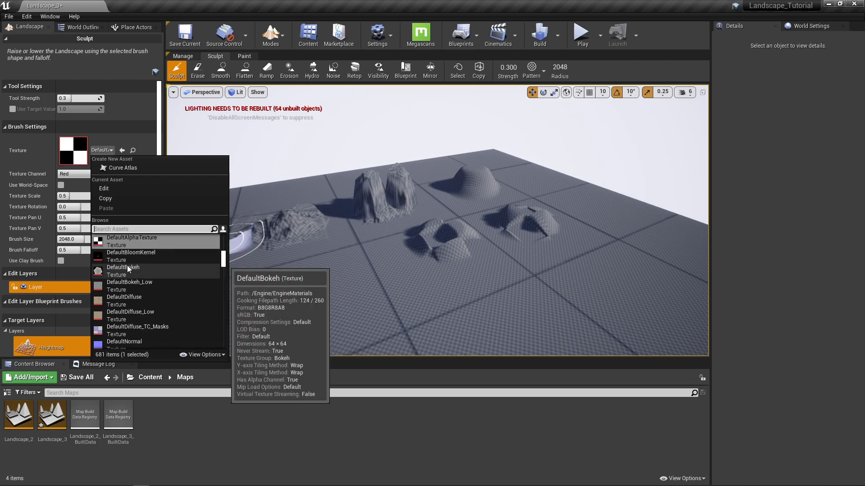
scroll(125, 267, "up", 1)
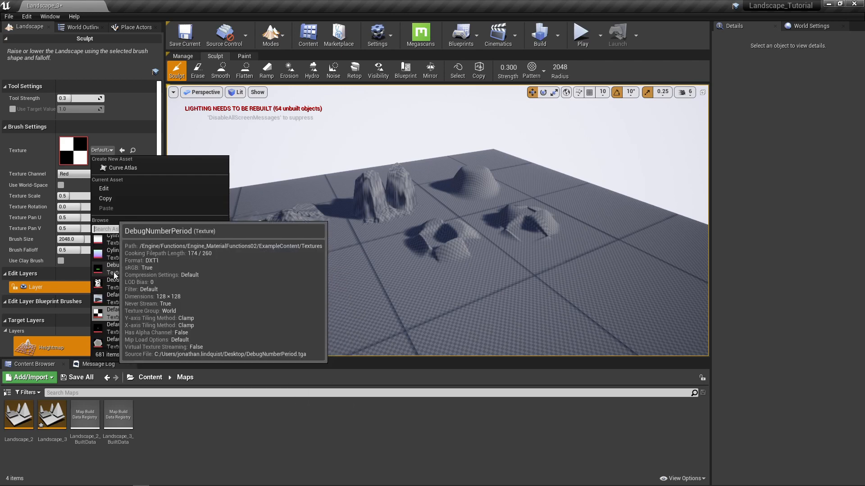
scroll(121, 260, "down", 5)
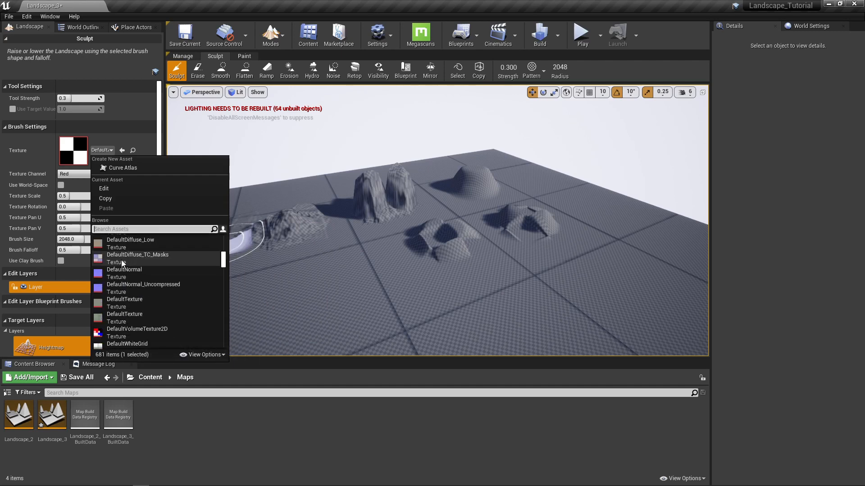
mouse_move(121, 263)
scroll(121, 258, "up", 5)
scroll(120, 255, "up", 3)
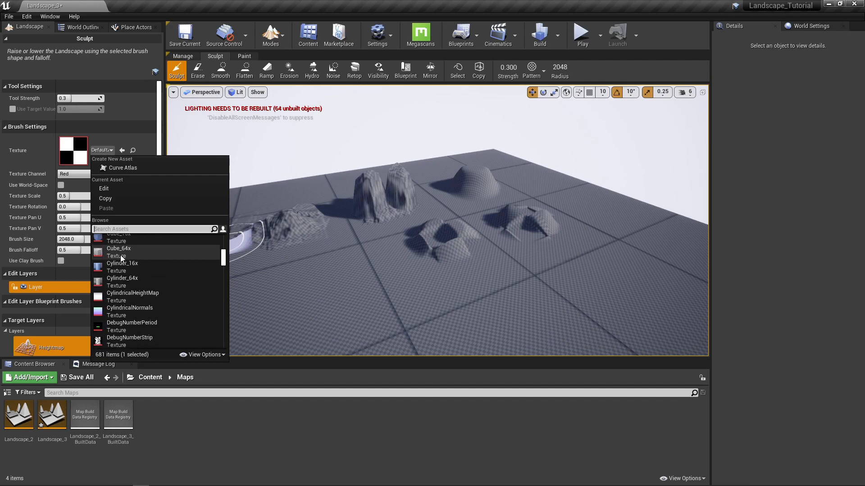
scroll(121, 272, "up", 1)
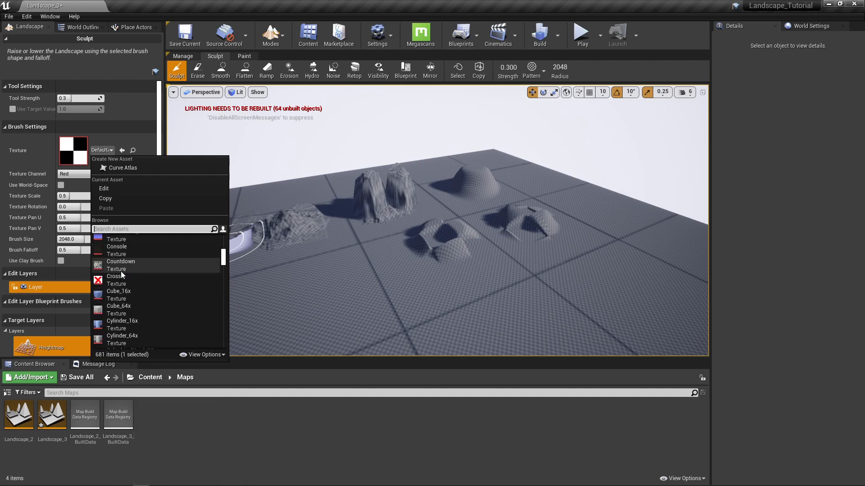
left_click(119, 269)
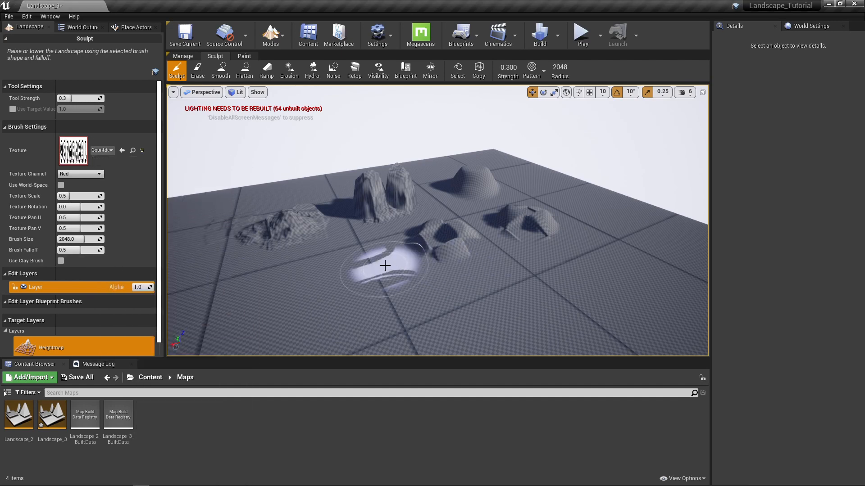
Raise three mounds with the Countdown pattern brush on the flat ground in front of the checker-patterned mounds
left_click(368, 264)
left_click(361, 260)
left_click_drag(361, 260, 359, 257)
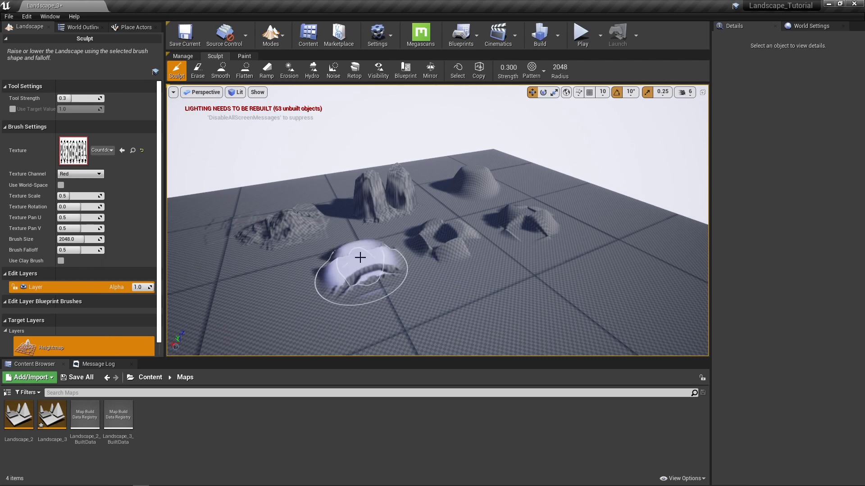
left_click(521, 288)
left_click_drag(566, 253, 581, 255)
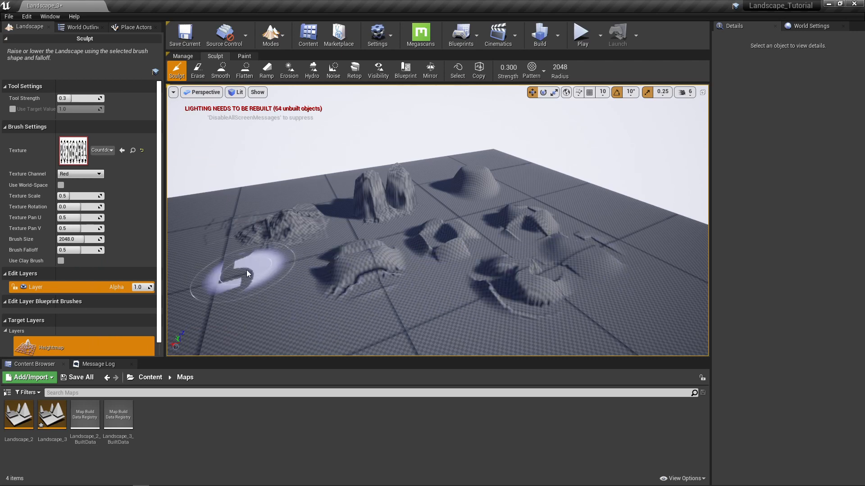
With the Component brush, raise the flat component beside the rough mound, and lower it and the one behind it below ground level
right_click_drag(351, 250, 304, 250)
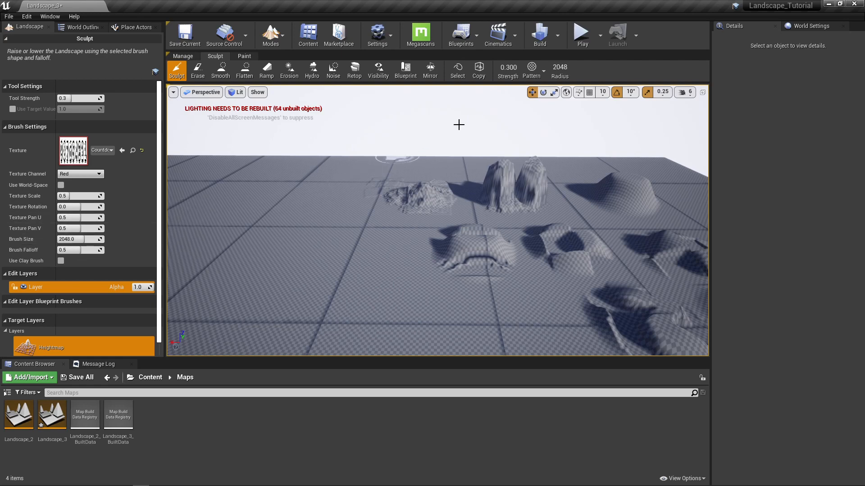
left_click(544, 73)
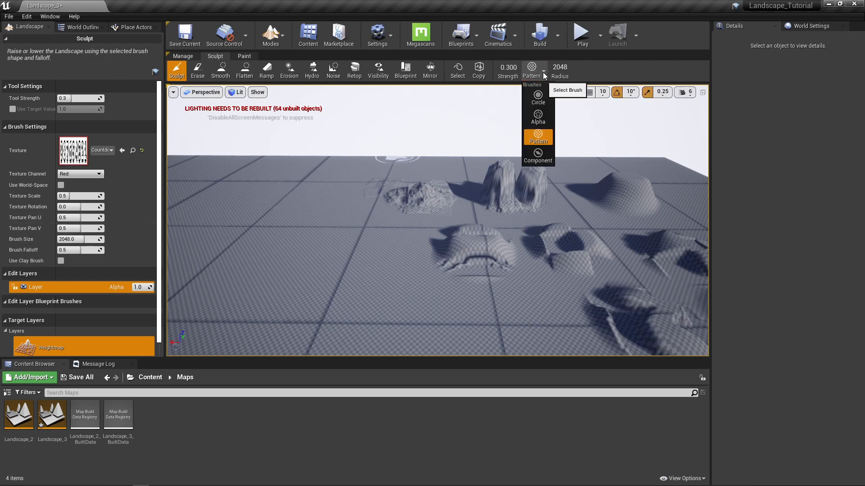
left_click(537, 160)
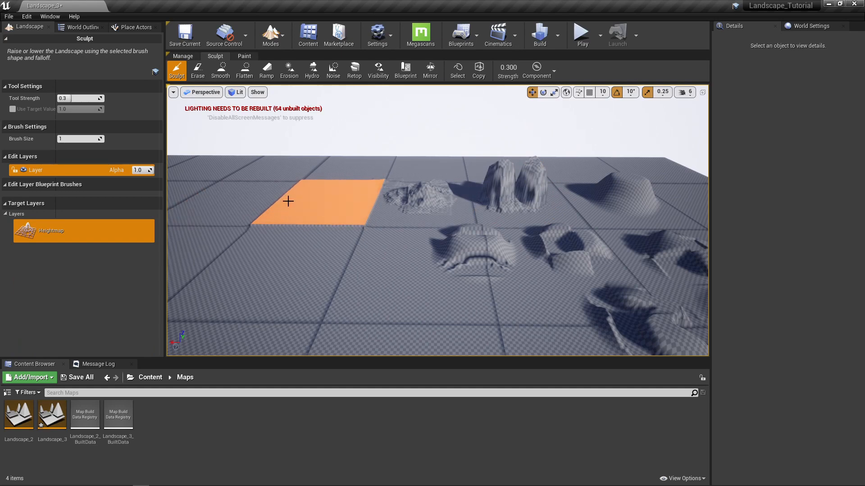
left_click_drag(288, 202, 291, 192)
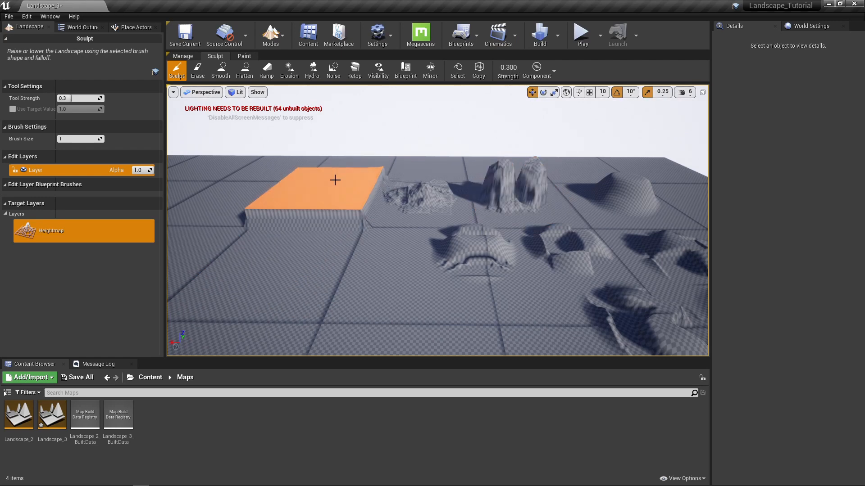
left_click_drag(334, 178, 334, 187, "shift")
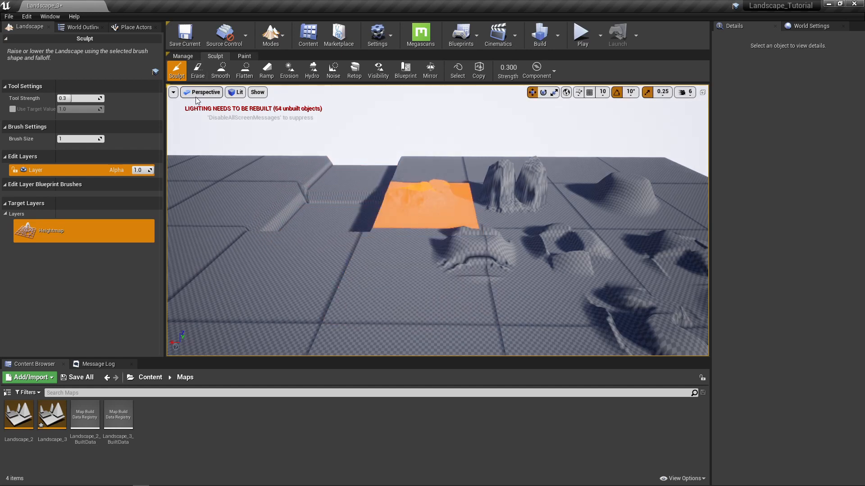
Use the Erase tool to remove the rough mound and nearest Countdown mound and partly restore the sunken components
left_click(201, 73)
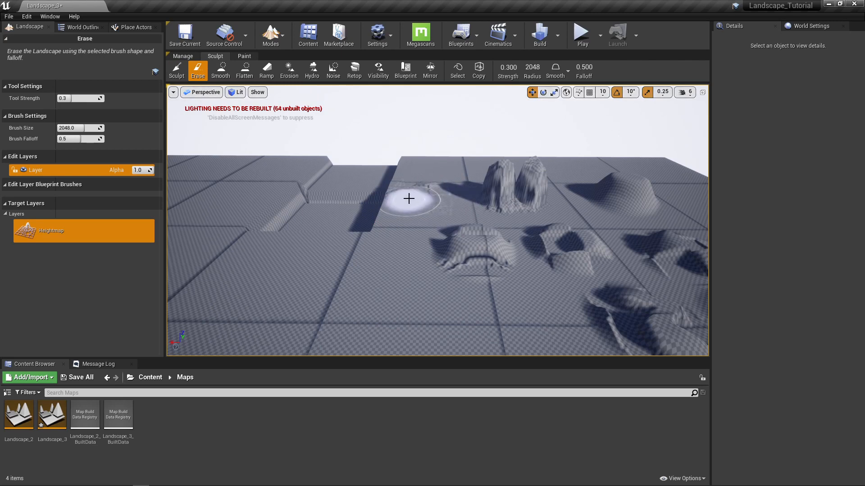
mouse_move(408, 199)
left_mouse_down()
mouse_move(372, 195)
mouse_move(396, 179)
mouse_move(402, 208)
left_mouse_up()
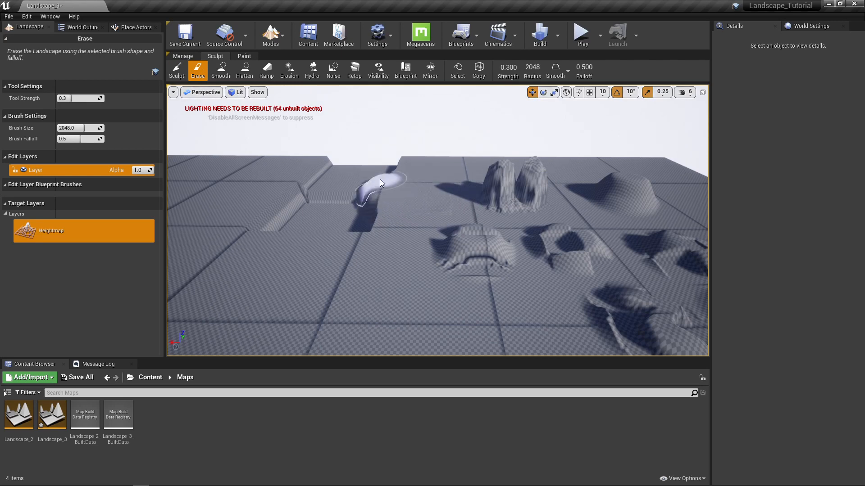
mouse_move(343, 175)
left_mouse_down()
mouse_move(340, 168)
mouse_move(396, 193)
mouse_move(357, 228)
mouse_move(310, 219)
mouse_move(542, 239)
mouse_move(542, 247)
mouse_move(458, 227)
mouse_move(443, 204)
left_mouse_up()
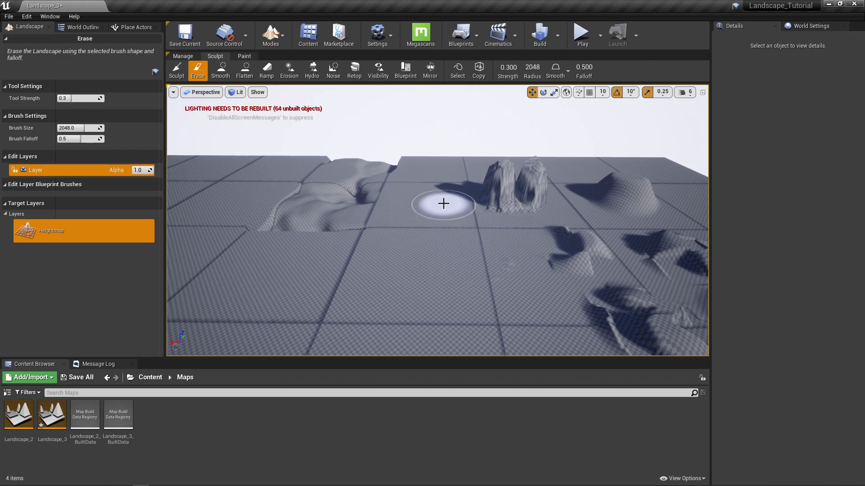
Use the Smooth tool to soften the twin peaks and the edges of the sunken area
left_click(221, 72)
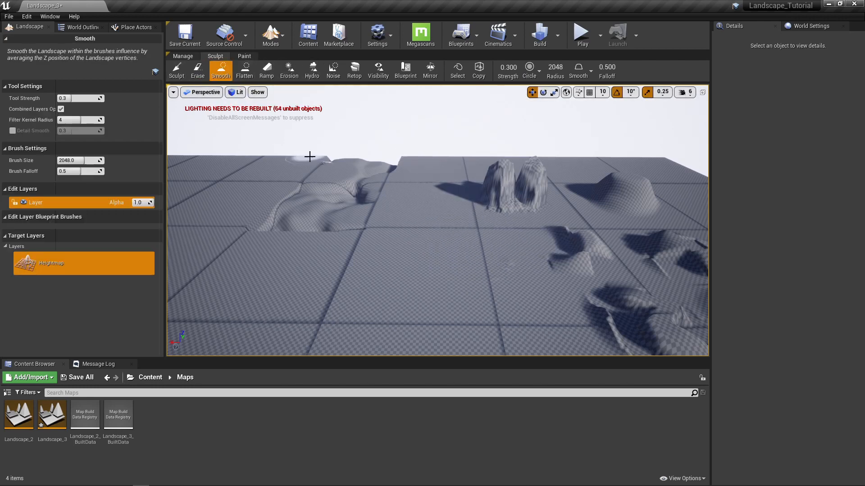
mouse_move(381, 207)
left_mouse_down()
mouse_move(348, 194)
mouse_move(357, 216)
mouse_move(284, 216)
mouse_move(325, 224)
mouse_move(263, 209)
mouse_move(349, 220)
mouse_move(558, 187)
mouse_move(541, 170)
mouse_move(380, 176)
mouse_move(473, 203)
mouse_move(343, 165)
left_mouse_up()
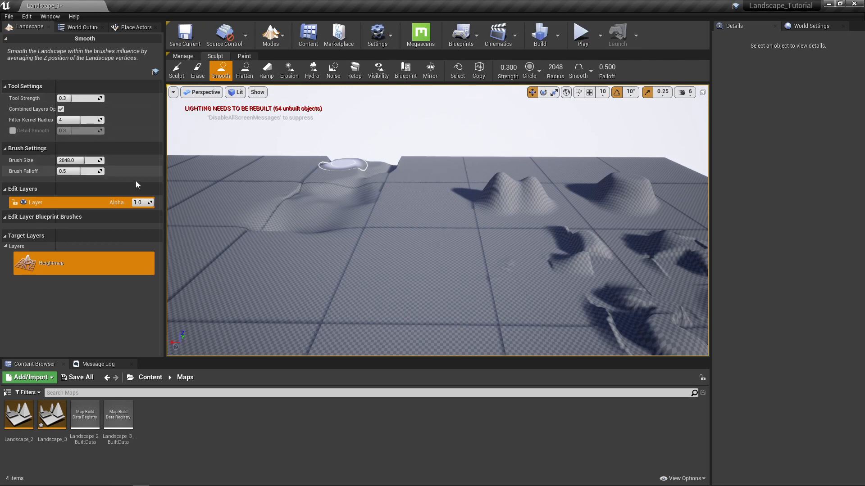
mouse_move(397, 165)
left_mouse_down()
mouse_move(386, 176)
mouse_move(385, 167)
mouse_move(328, 180)
left_mouse_up()
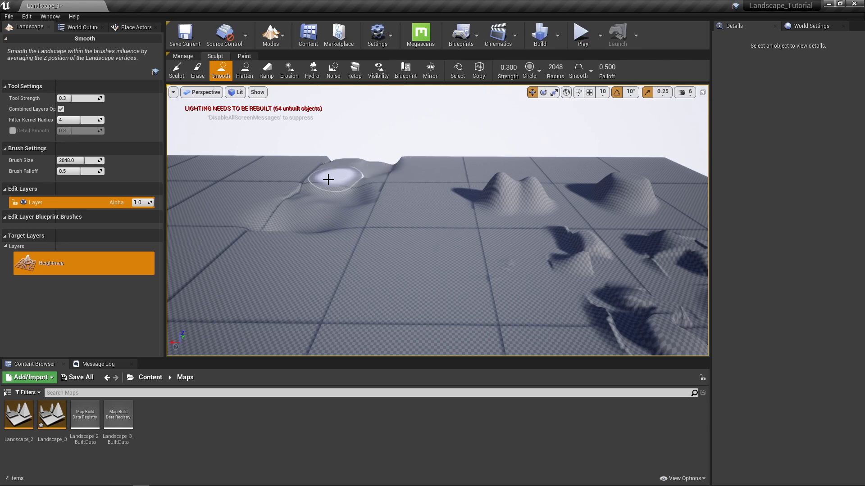
Use the Flatten tool to level the smoothed twin peaks and the top of the round hill
left_click(240, 74)
mouse_move(494, 208)
left_mouse_down()
mouse_move(415, 228)
mouse_move(417, 199)
mouse_move(488, 199)
left_mouse_up()
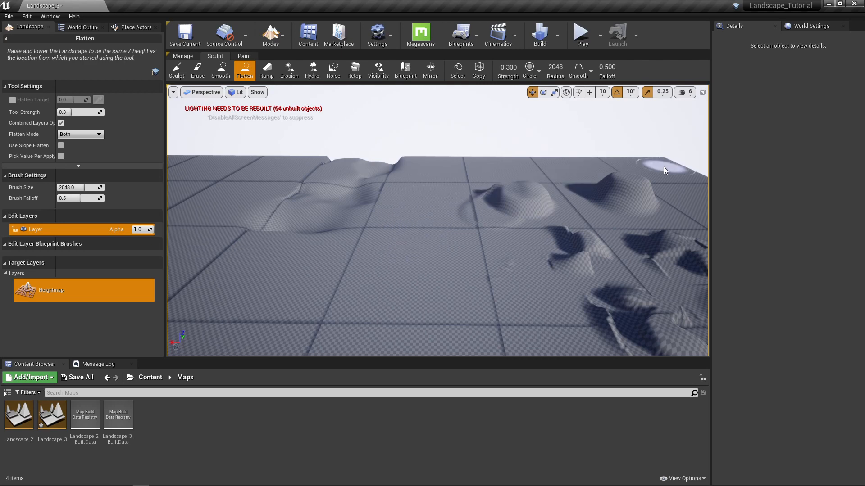
left_click_drag(639, 178, 633, 180)
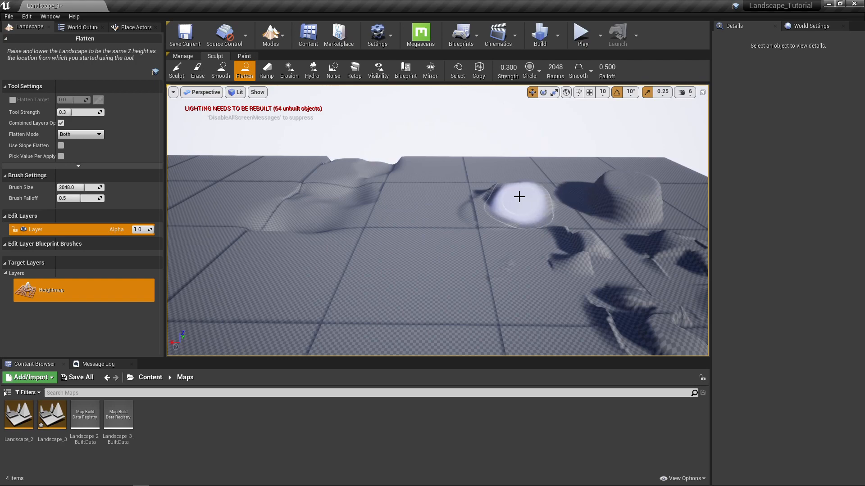
Create a ramp on the empty flat ground between two placed points, with the far point raised above the surface
left_click(266, 71)
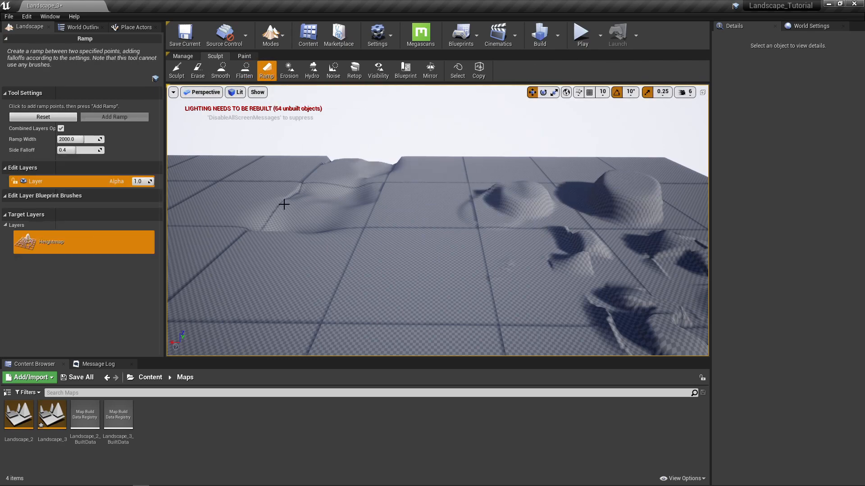
right_click_drag(292, 239, 480, 226)
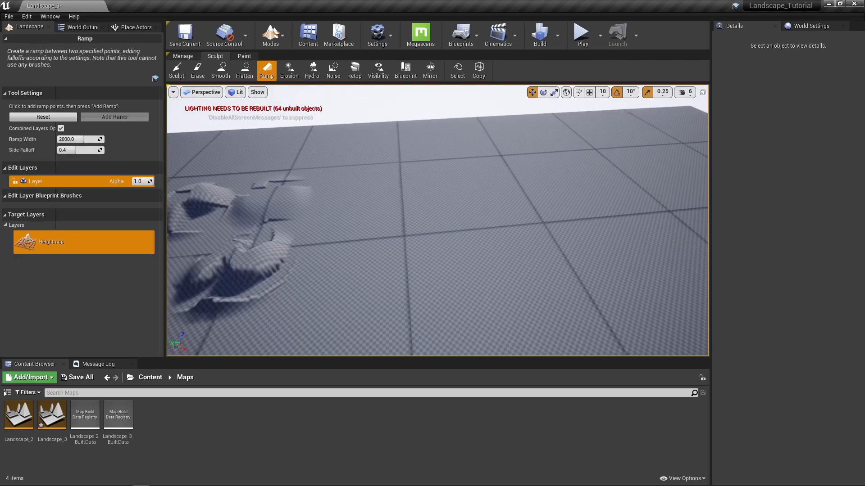
left_click(360, 213)
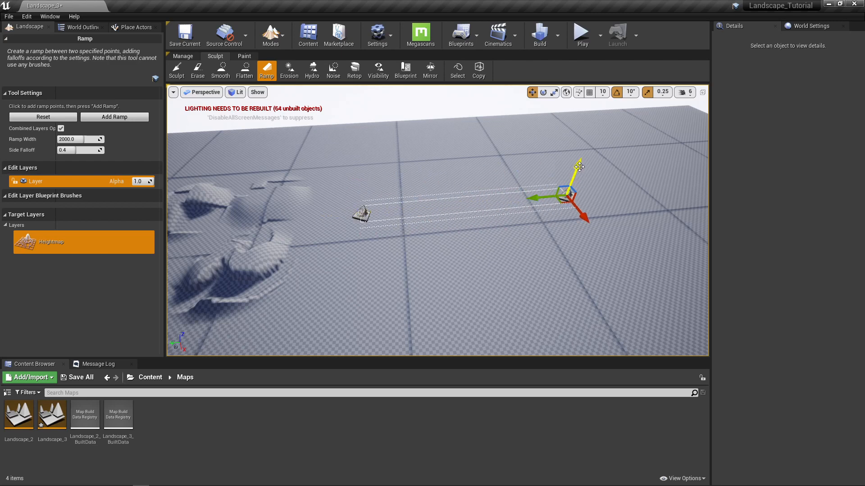
left_click_drag(580, 167, 575, 124)
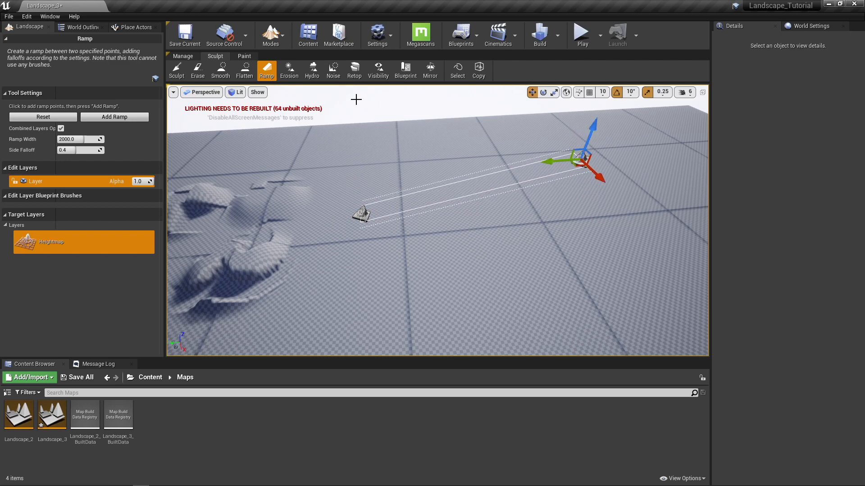
key("Return")
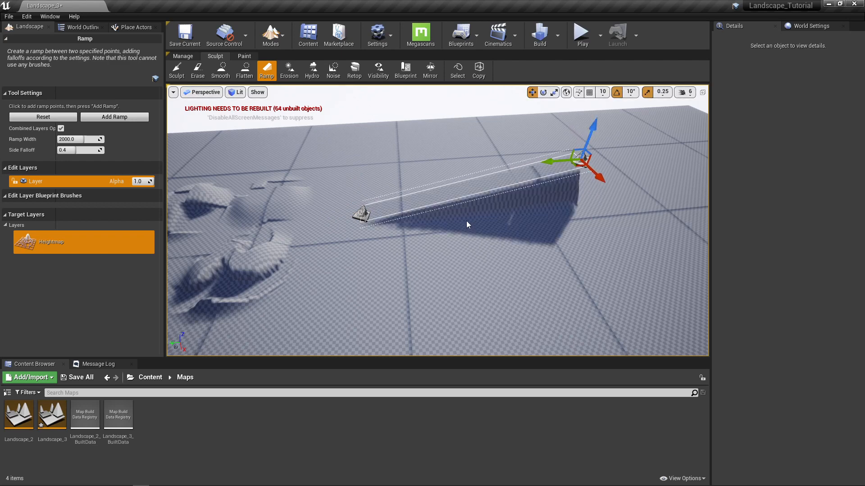
Examine the finished ramp's sloped surface, steep side wall and both end points from several angles
mouse_move(519, 221)
right_mouse_down()
mouse_move(563, 234)
mouse_move(581, 216)
mouse_move(519, 220)
right_mouse_up()
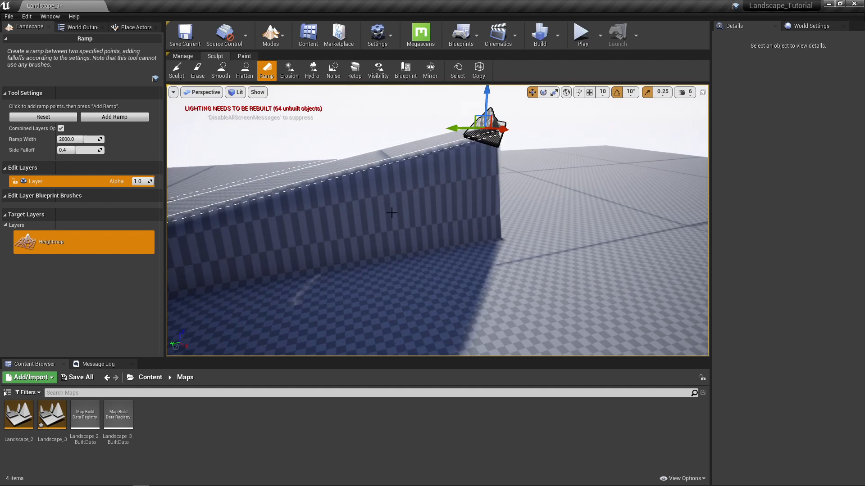
right_click_drag(428, 197, 405, 198)
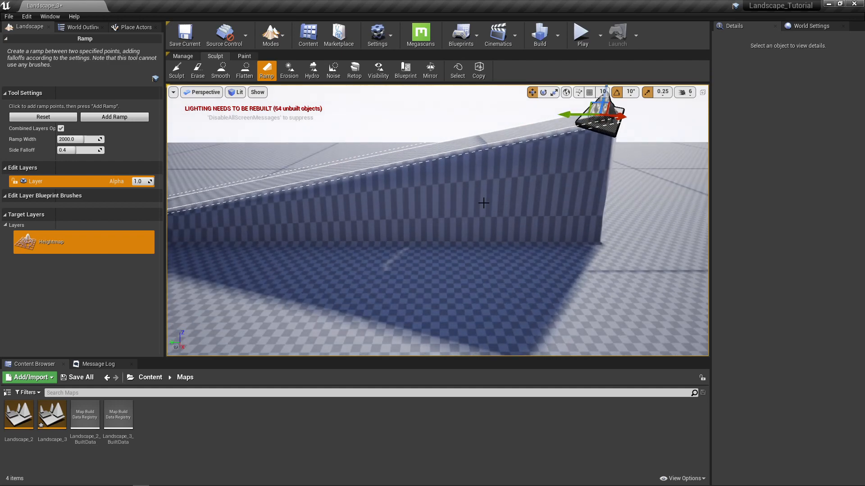
right_click_drag(484, 203, 441, 204)
right_click_drag(555, 211, 560, 211)
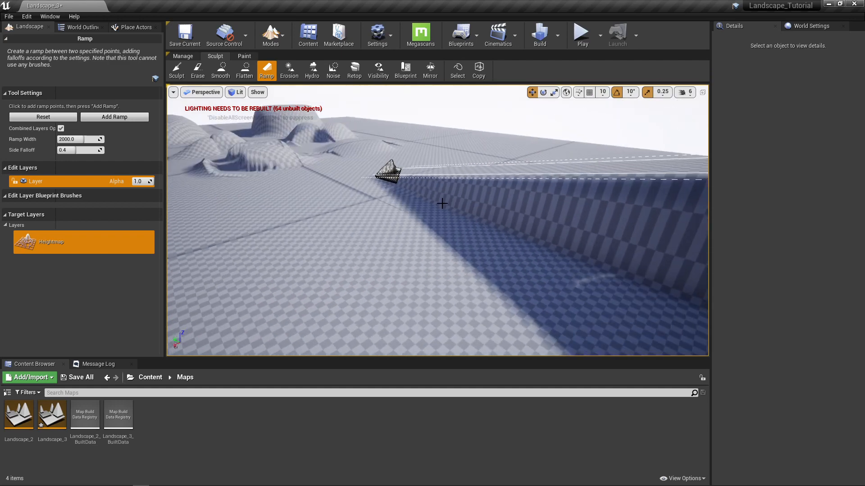
scroll(280, 174, "down", 2)
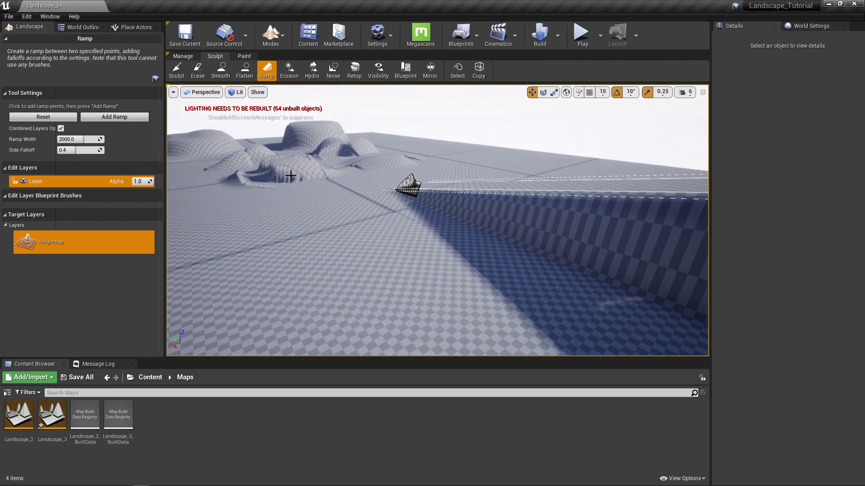
right_click_drag(370, 235, 470, 230)
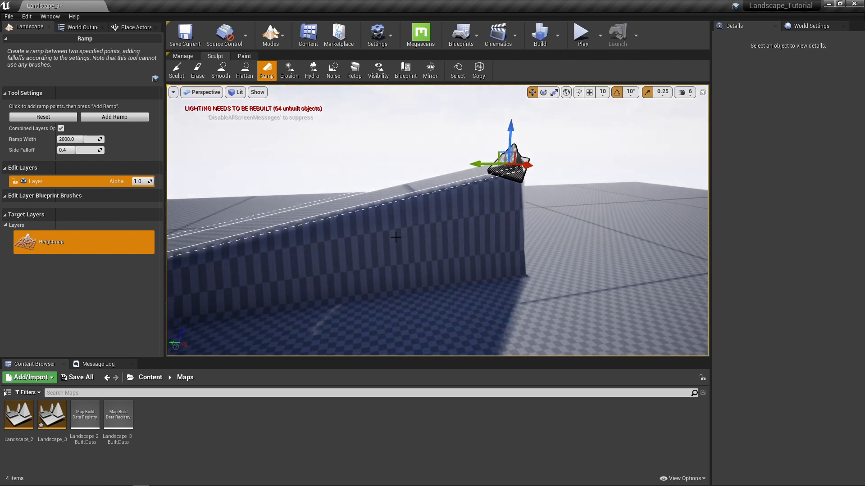
scroll(396, 237, "down", 5)
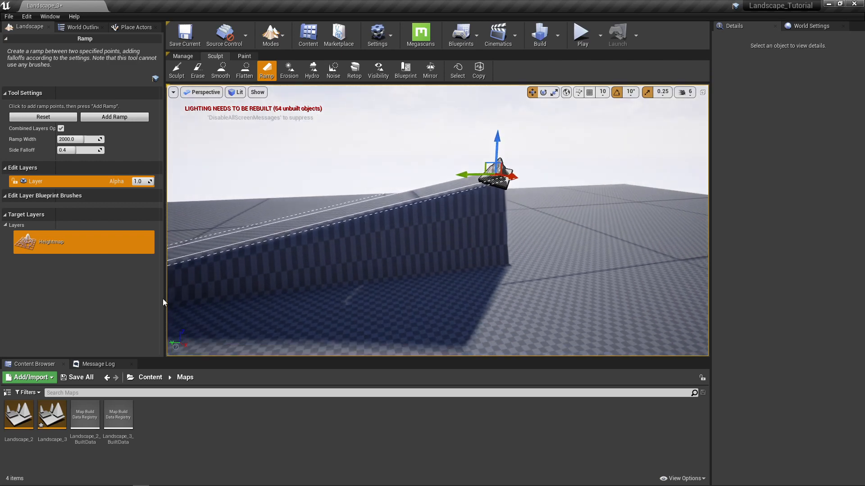
right_click_drag(245, 285, 267, 272)
right_click_drag(381, 270, 279, 281)
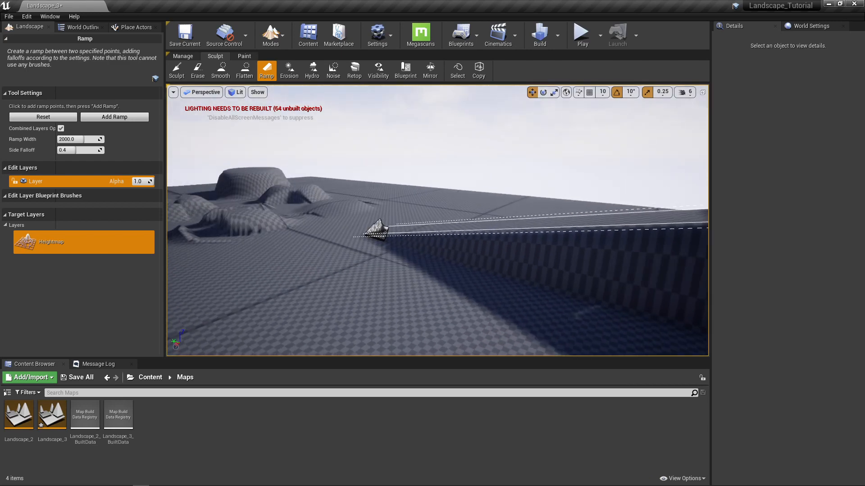
right_click_drag(427, 264, 441, 262)
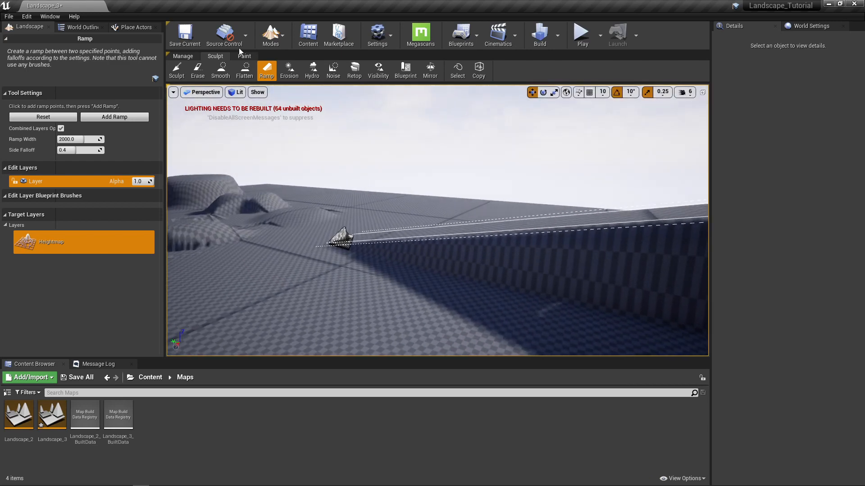
Sculpt a small hill on the flat ground near the far corner with the Circle brush and Linear falloff
left_click(289, 70)
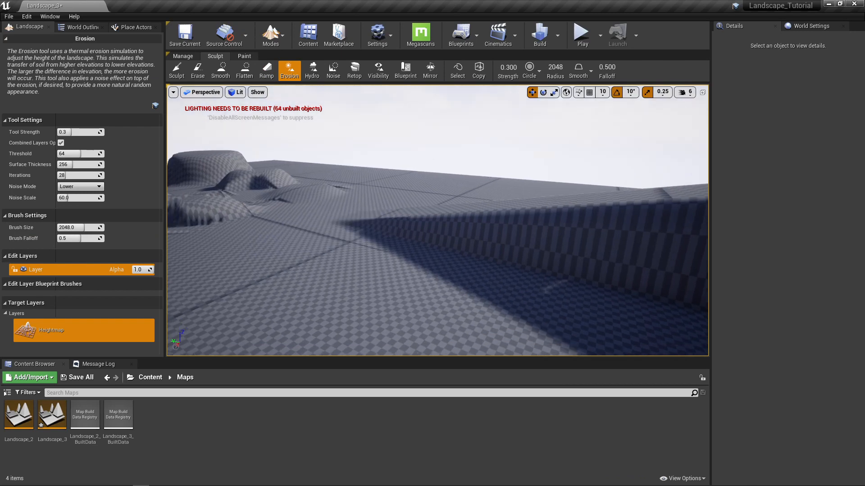
mouse_move(437, 229)
right_mouse_down()
mouse_move(423, 212)
mouse_move(297, 220)
mouse_move(322, 234)
right_mouse_up()
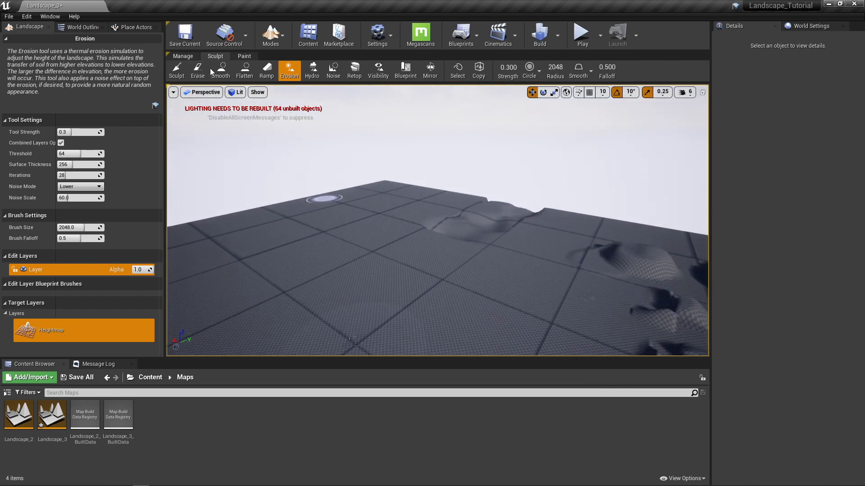
left_click(176, 75)
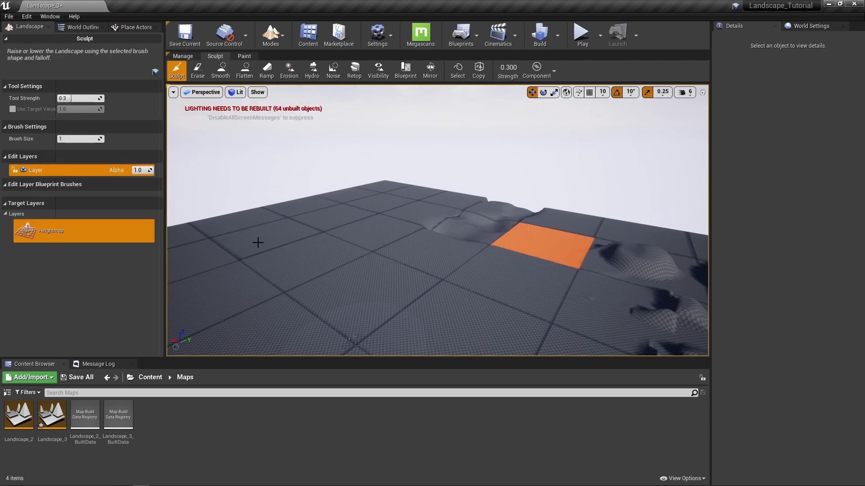
left_click(556, 72)
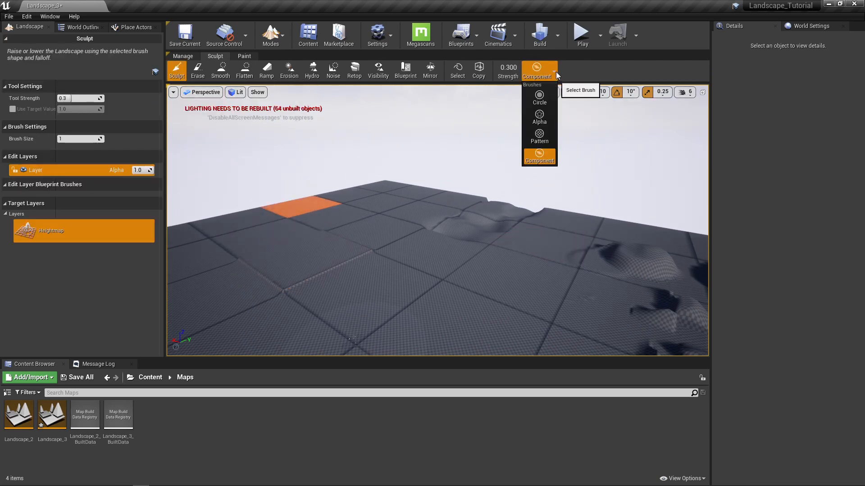
left_click(540, 94)
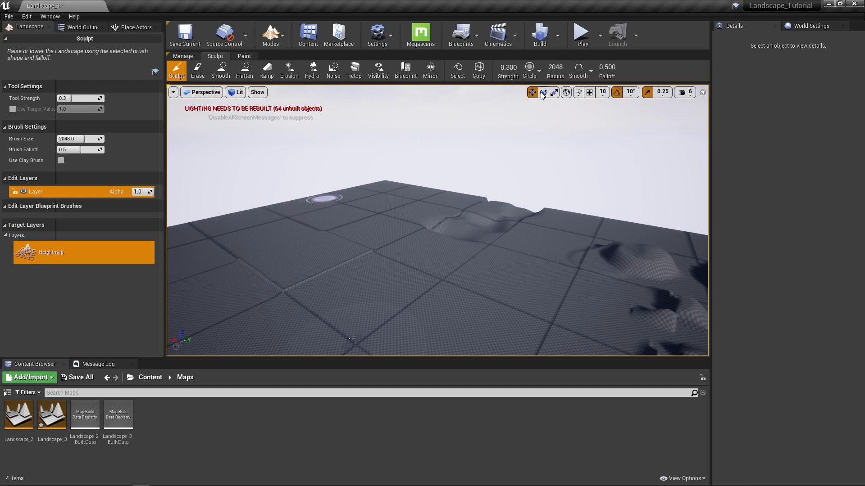
left_click(588, 75)
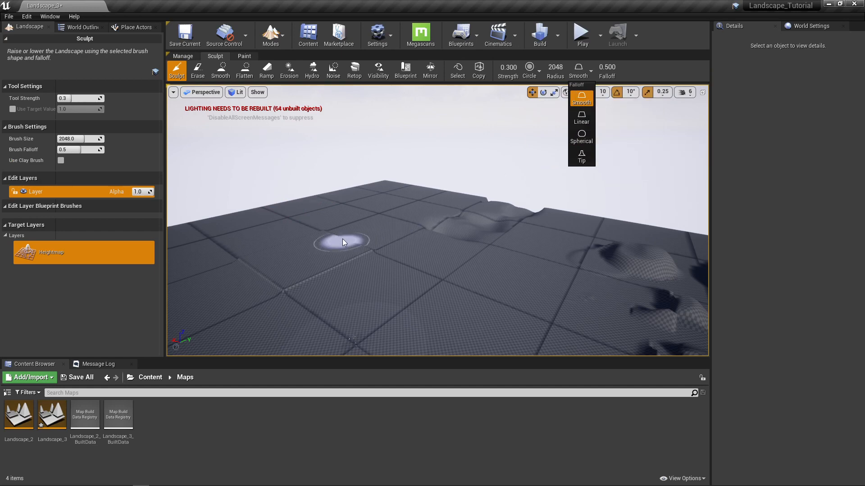
left_click(581, 118)
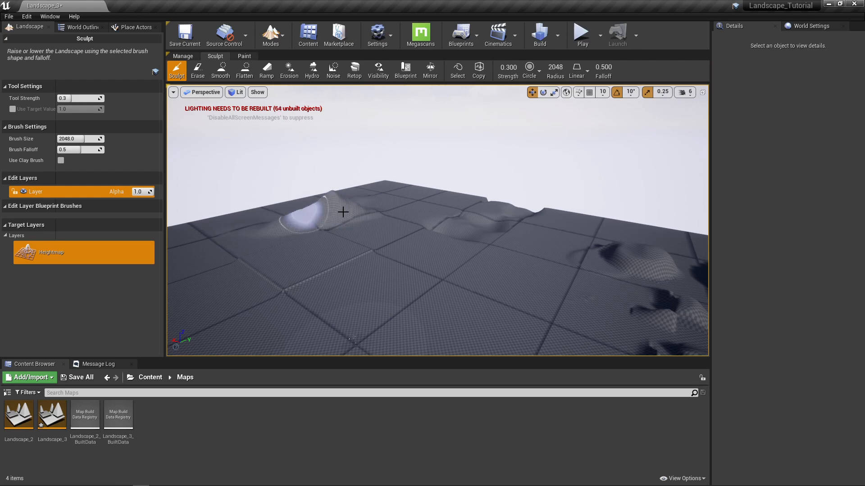
Switch the brush falloff to Smooth and raise the hill into tall, steep peaks, increasing the tool strength to 0.73
left_click(588, 73)
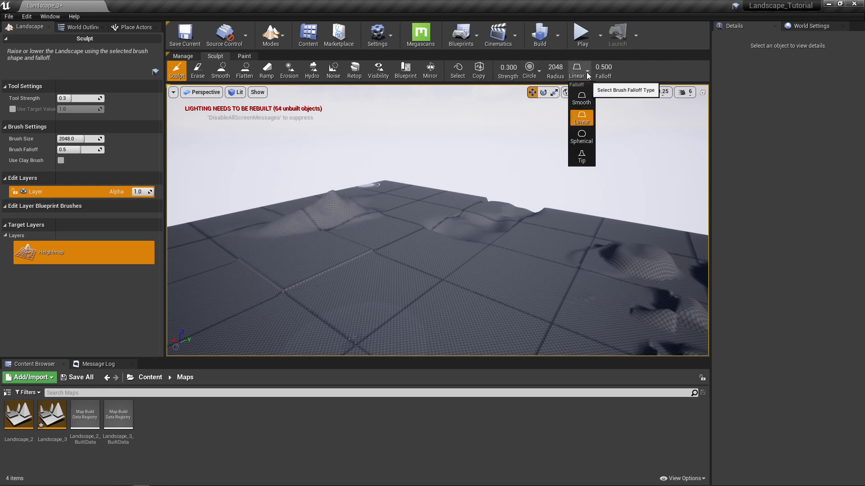
left_click(582, 97)
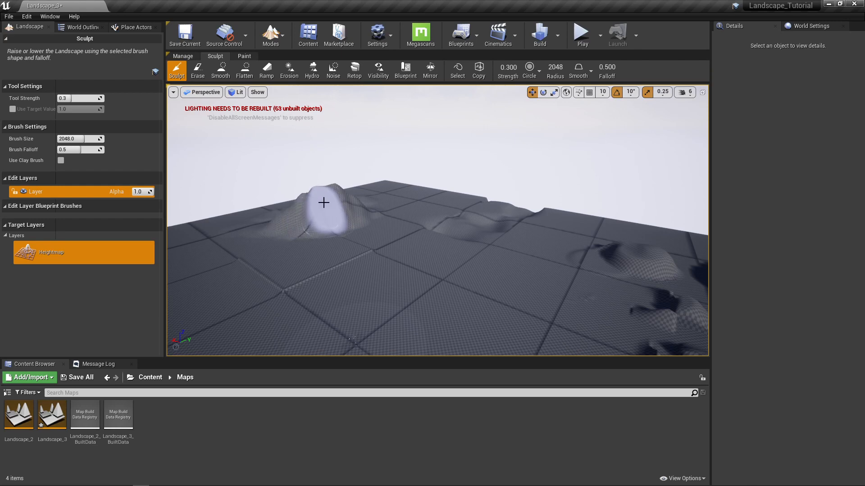
left_click_drag(307, 199, 330, 187)
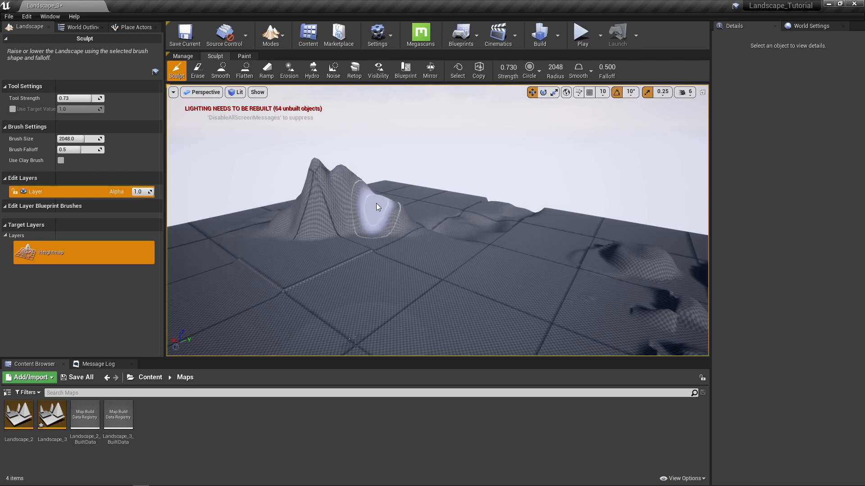
mouse_move(382, 195)
left_mouse_down()
mouse_move(348, 176)
mouse_move(318, 228)
mouse_move(342, 181)
mouse_move(292, 216)
mouse_move(367, 229)
mouse_move(304, 234)
mouse_move(361, 226)
mouse_move(341, 206)
mouse_move(330, 166)
mouse_move(341, 143)
mouse_move(322, 174)
left_mouse_up()
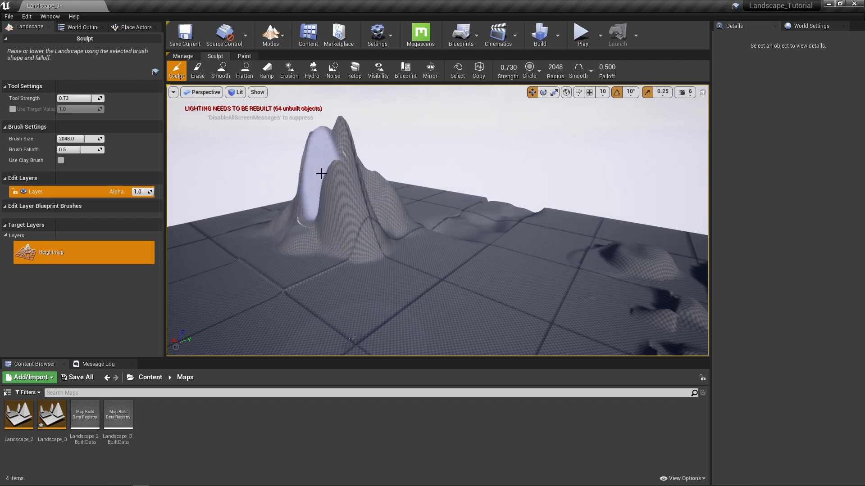
Use the Erosion tool at strength 0.73 to wear down the tall peaks and their slopes
mouse_move(321, 174)
right_mouse_down()
mouse_move(299, 159)
mouse_move(255, 180)
right_mouse_up()
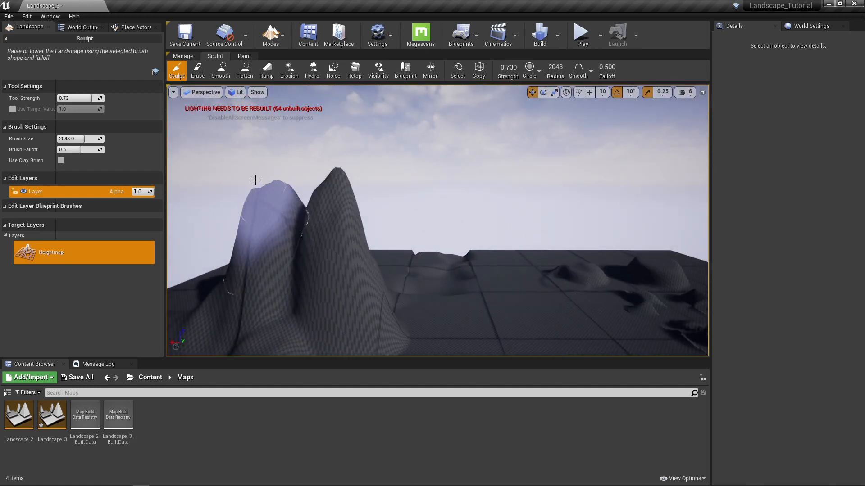
left_click(289, 73)
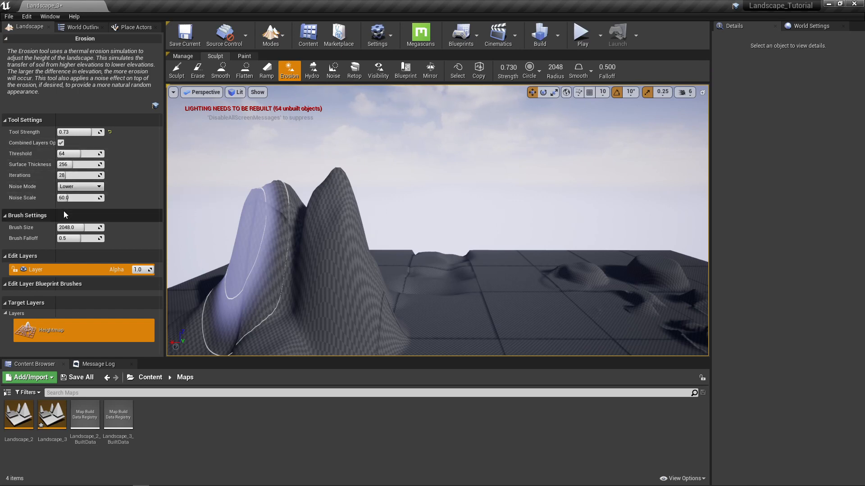
mouse_move(334, 216)
left_mouse_down()
mouse_move(330, 207)
mouse_move(293, 210)
mouse_move(276, 199)
mouse_move(272, 208)
mouse_move(285, 212)
mouse_move(285, 202)
mouse_move(338, 228)
mouse_move(251, 208)
mouse_move(252, 222)
mouse_move(296, 246)
mouse_move(362, 230)
left_mouse_up()
right_click_drag(362, 230, 398, 214)
mouse_move(398, 214)
left_mouse_down()
mouse_move(412, 207)
mouse_move(406, 202)
mouse_move(474, 248)
mouse_move(437, 164)
left_mouse_up()
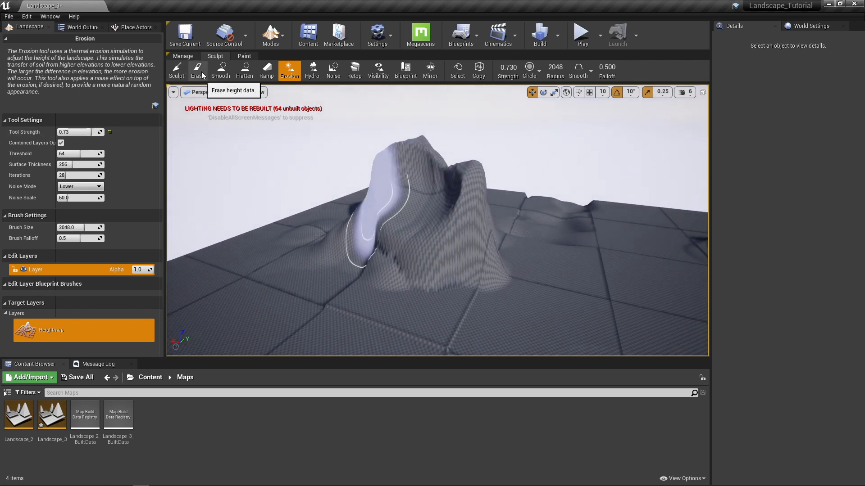
Sculpt a new sharp peak on the eroded mountain and wear it down with the Hydro Erosion tool at strength 0.73
left_click(177, 71)
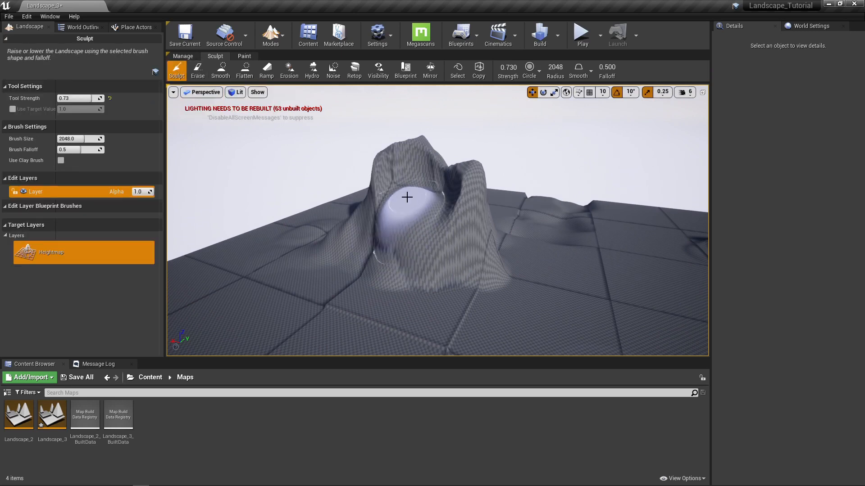
mouse_move(414, 169)
left_mouse_down()
mouse_move(439, 164)
mouse_move(406, 139)
left_mouse_up()
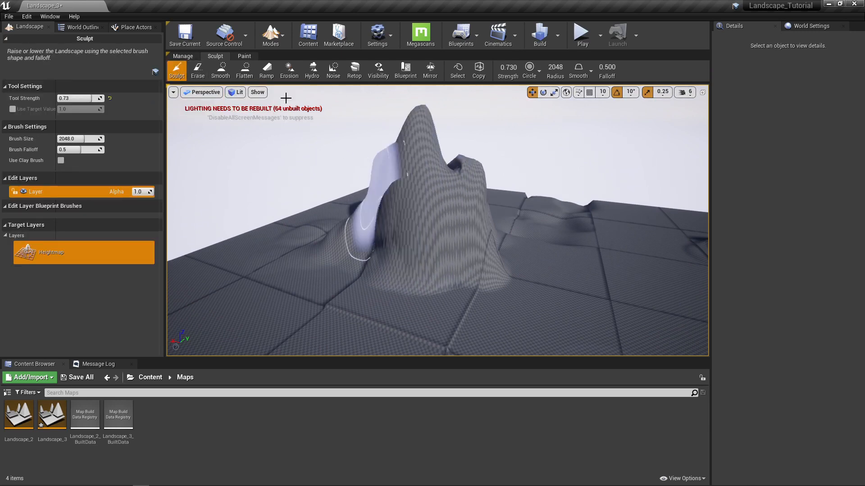
left_click(314, 67)
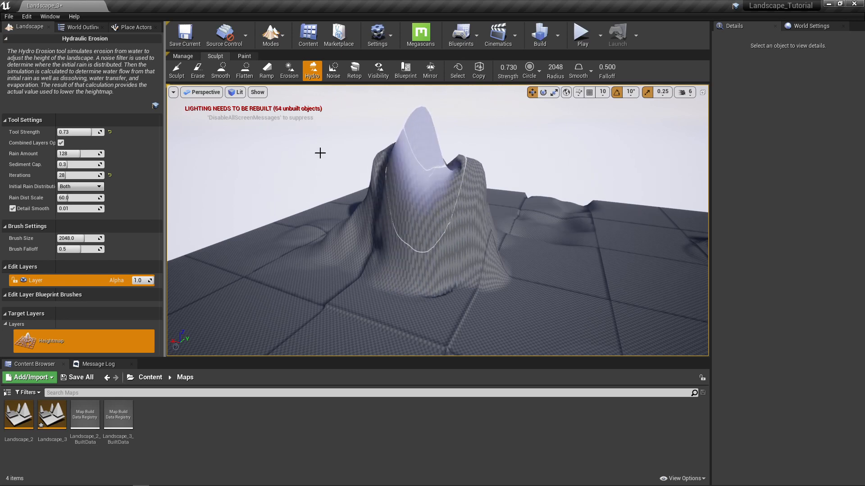
mouse_move(419, 149)
left_mouse_down()
mouse_move(421, 161)
mouse_move(389, 169)
mouse_move(419, 148)
mouse_move(434, 178)
mouse_move(422, 169)
mouse_move(399, 182)
mouse_move(395, 154)
mouse_move(424, 132)
left_mouse_up()
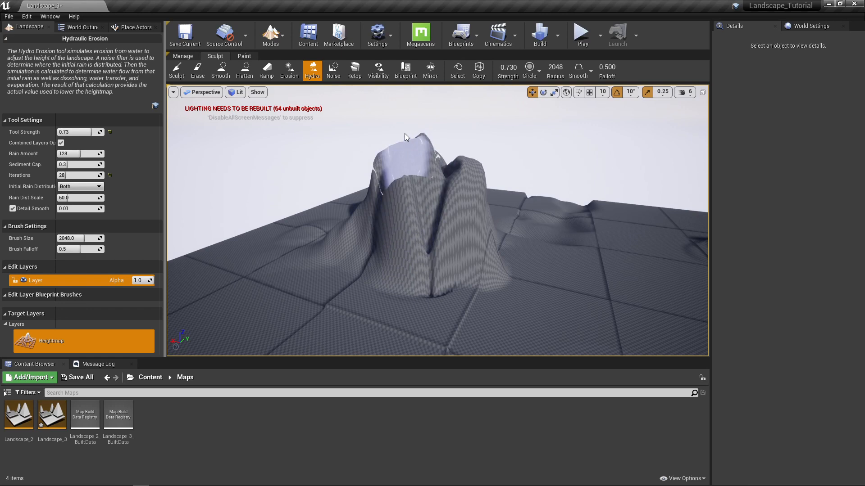
mouse_move(404, 160)
left_mouse_down()
mouse_move(403, 137)
mouse_move(440, 205)
mouse_move(464, 223)
mouse_move(463, 207)
left_mouse_up()
Apply Hydro Erosion to the top and sides of the flattened round hill, lowering the tool strength to 0.48
mouse_move(463, 207)
right_mouse_down()
mouse_move(487, 221)
mouse_move(637, 196)
right_mouse_up()
key("w")
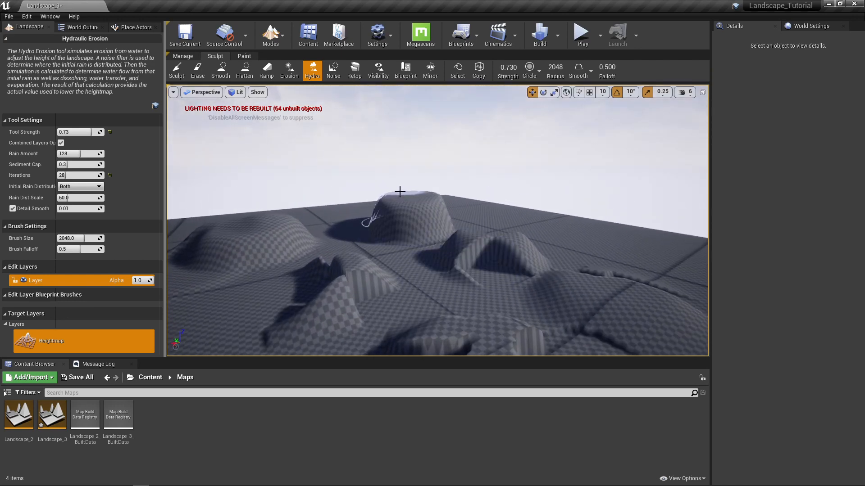
left_click(407, 197)
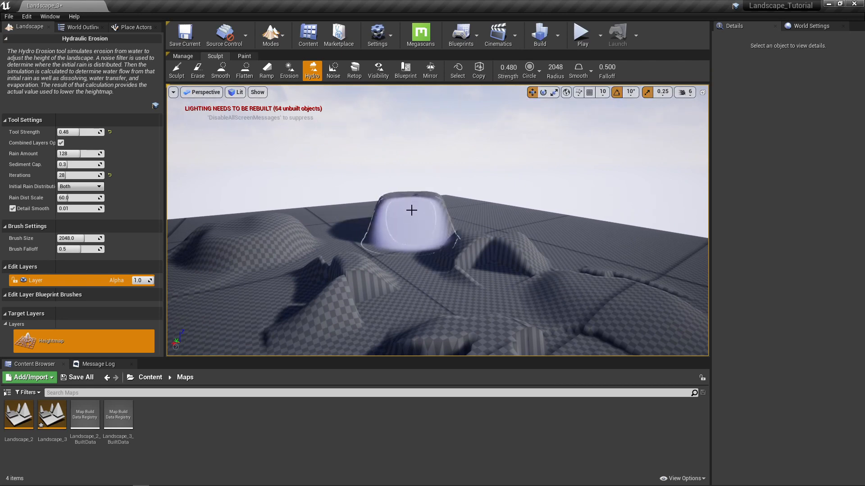
left_click(399, 196)
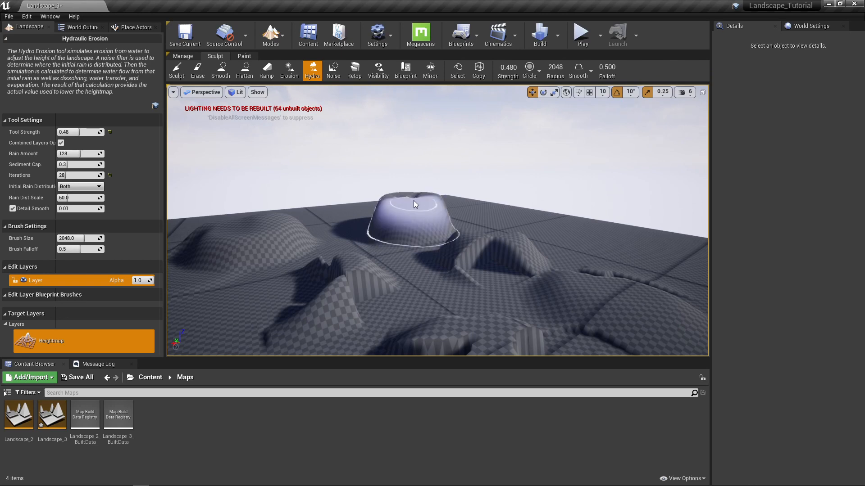
mouse_move(416, 203)
right_mouse_down()
mouse_move(407, 183)
mouse_move(382, 172)
mouse_move(393, 173)
mouse_move(428, 250)
right_mouse_up()
key("w")
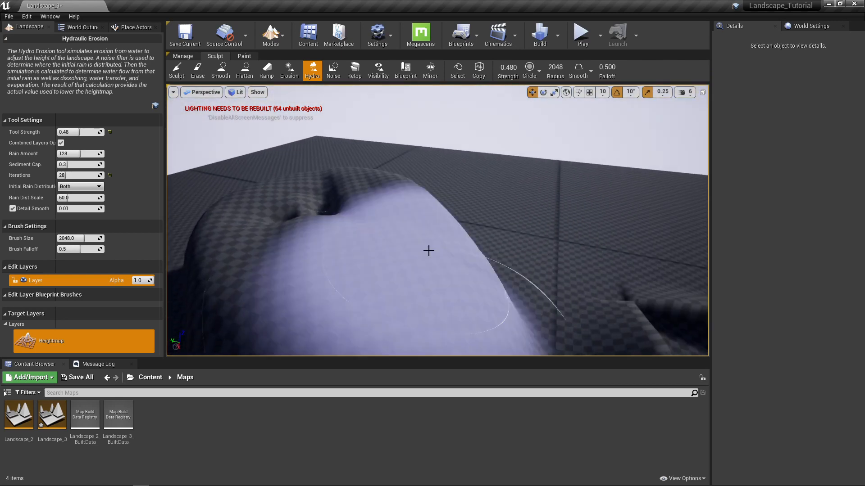
mouse_move(402, 242)
left_mouse_down()
mouse_move(357, 224)
mouse_move(353, 253)
mouse_move(371, 276)
mouse_move(327, 293)
mouse_move(355, 335)
left_mouse_up()
mouse_move(356, 334)
right_mouse_down()
mouse_move(325, 342)
mouse_move(338, 354)
right_mouse_up()
mouse_move(338, 274)
left_mouse_down()
mouse_move(398, 207)
mouse_move(425, 209)
mouse_move(498, 243)
mouse_move(525, 283)
mouse_move(542, 268)
mouse_move(525, 285)
mouse_move(507, 285)
left_mouse_up()
mouse_move(506, 285)
right_mouse_down()
mouse_move(423, 297)
mouse_move(402, 291)
right_mouse_up()
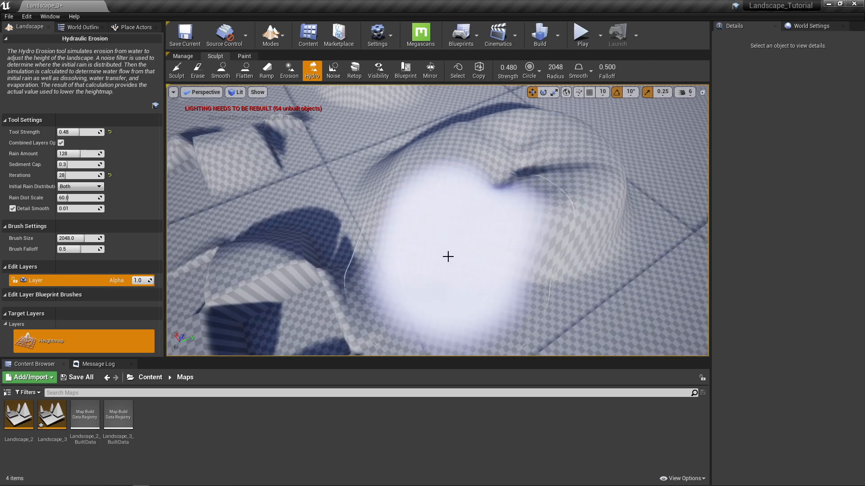
Extend the Hydro Erosion from the round hill's side onto the neighbouring angular mound
mouse_move(504, 240)
left_mouse_down()
mouse_move(448, 236)
mouse_move(521, 269)
mouse_move(361, 257)
mouse_move(548, 175)
mouse_move(460, 195)
mouse_move(418, 189)
mouse_move(343, 263)
left_mouse_up()
mouse_move(360, 270)
right_mouse_down()
mouse_move(356, 277)
mouse_move(349, 252)
mouse_move(340, 297)
right_mouse_up()
mouse_move(327, 293)
left_mouse_down()
mouse_move(314, 314)
mouse_move(323, 323)
left_mouse_up()
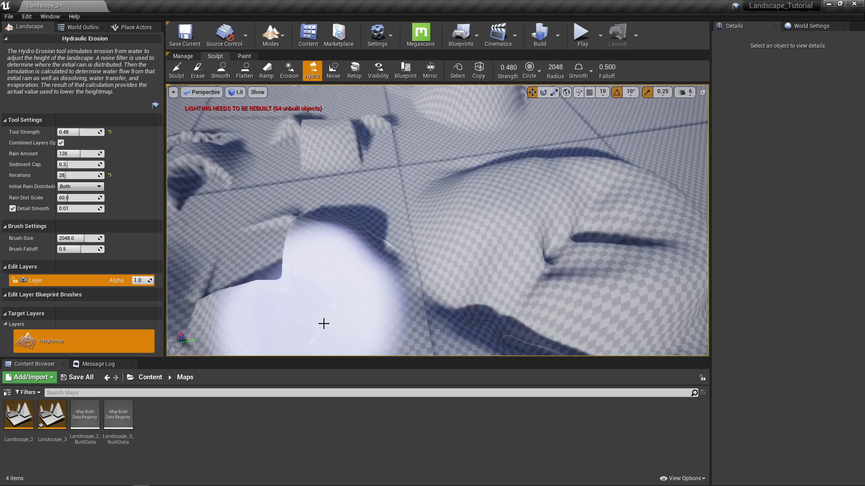
right_click_drag(473, 295, 473, 316)
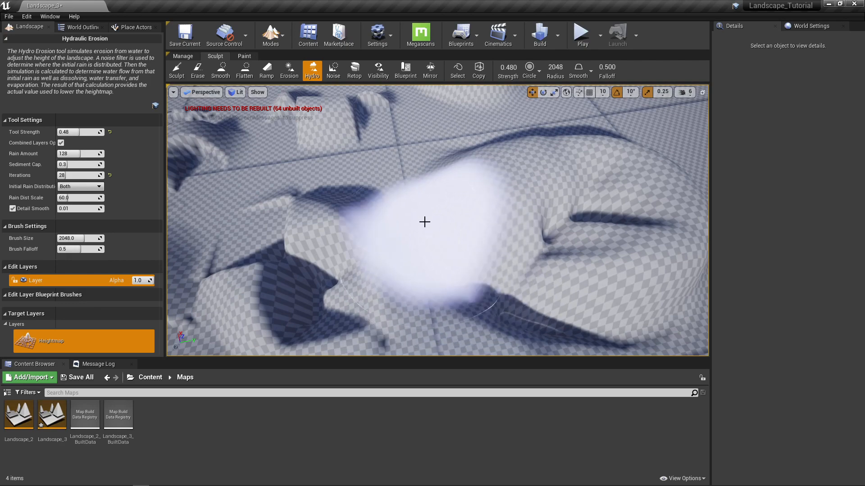
Use the Noise tool at strength 0.48 to form uneven bumps on the ground behind the rough mounds
left_click(333, 70)
right_click_drag(385, 193, 384, 203)
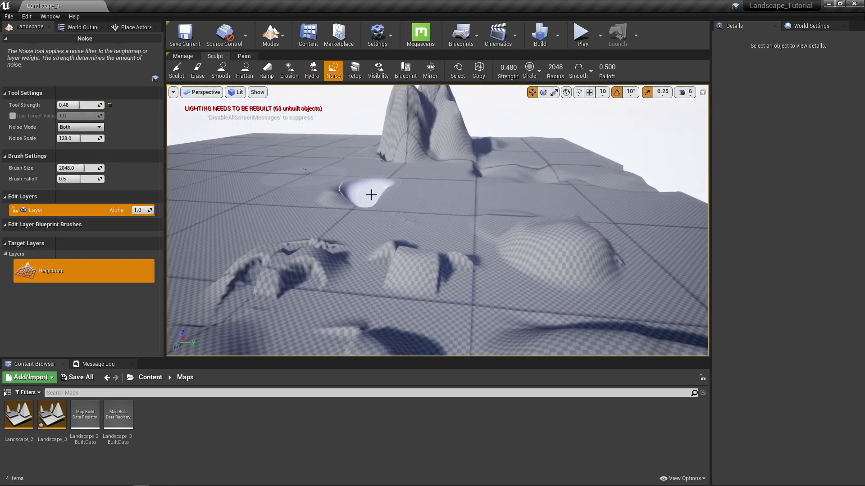
mouse_move(403, 219)
left_mouse_down()
mouse_move(366, 225)
mouse_move(333, 215)
mouse_move(236, 247)
left_mouse_up()
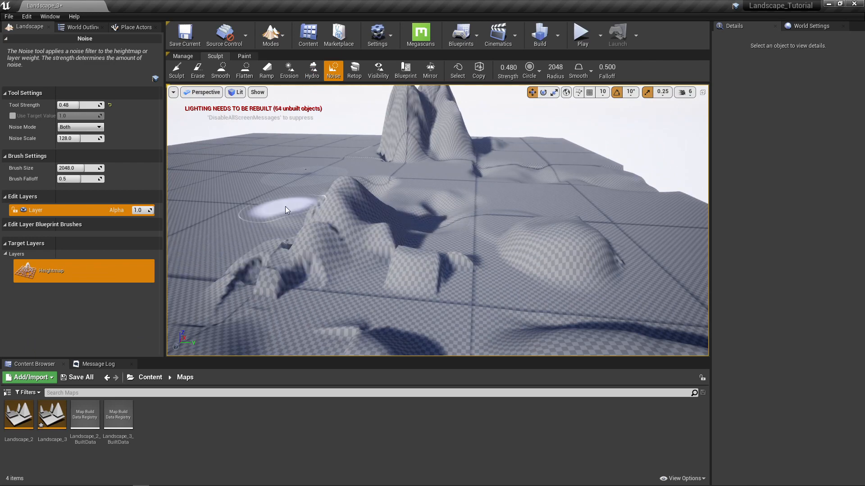
Add Noise bumps beside the rough angular mounds and on the ground behind them at strength 0.48
mouse_move(284, 206)
left_mouse_down()
mouse_move(222, 209)
mouse_move(270, 242)
mouse_move(263, 219)
mouse_move(276, 232)
left_mouse_up()
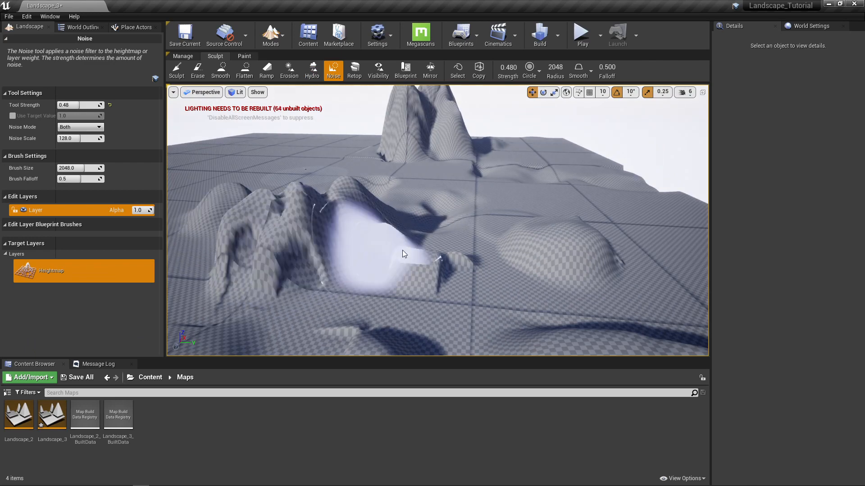
left_click_drag(506, 196, 496, 188)
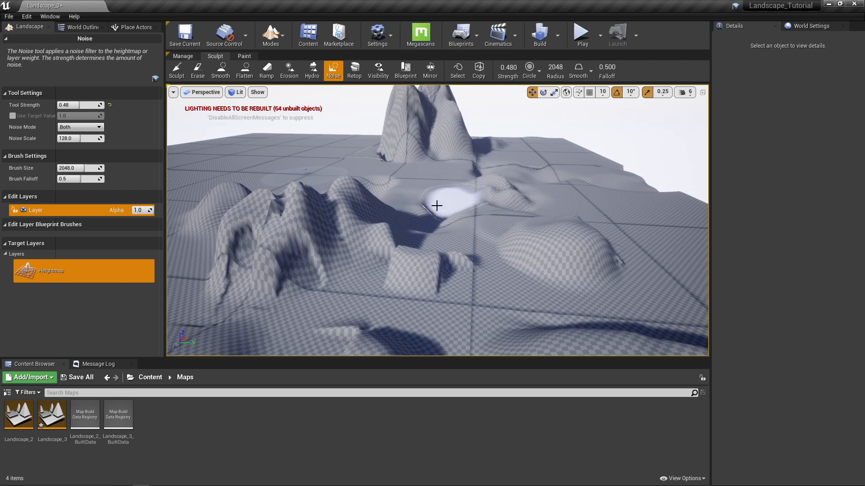
Bring up the Retopologize tool's settings, and wear down the ramp with the Erosion tool at strength 0.48
left_click(354, 70)
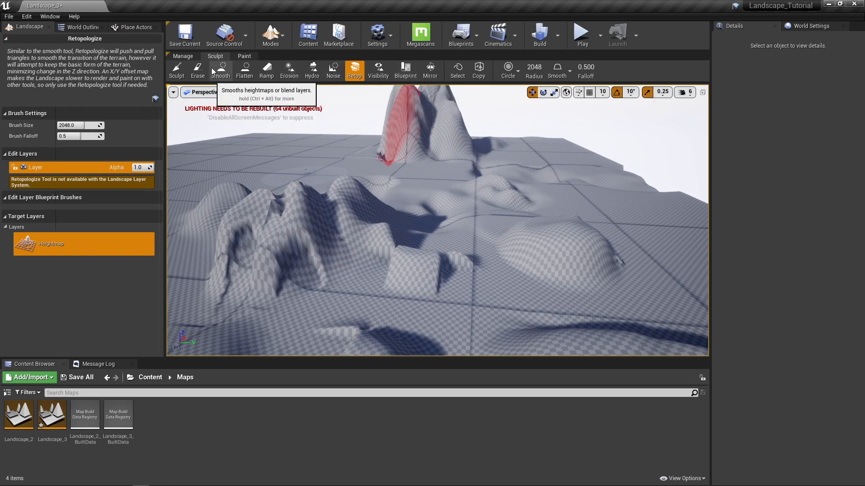
right_click_drag(382, 183, 333, 188)
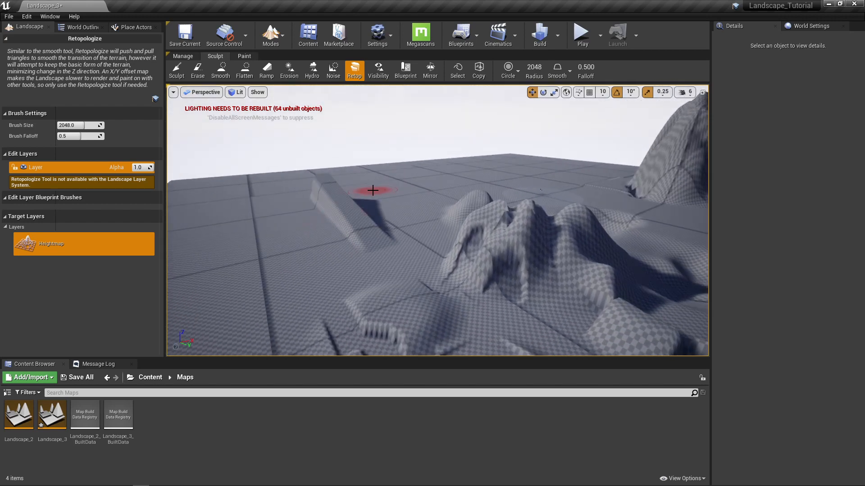
left_click(291, 72)
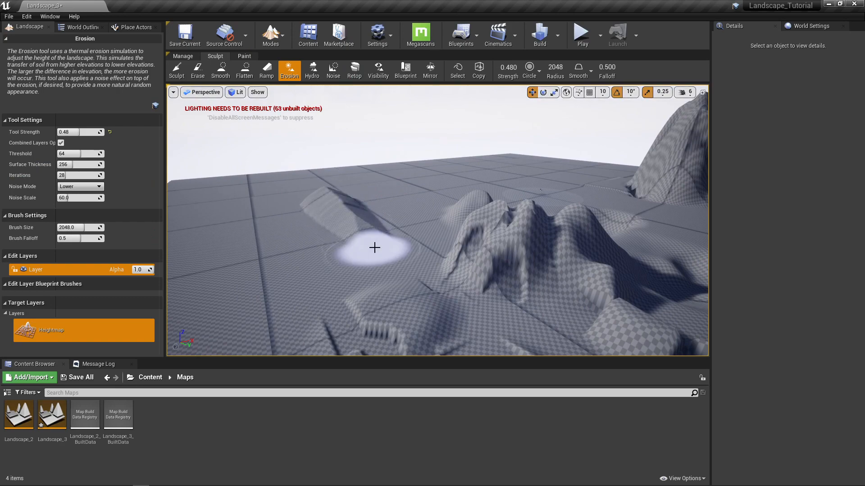
mouse_move(271, 223)
right_mouse_down()
mouse_move(263, 222)
mouse_move(309, 258)
mouse_move(374, 241)
right_mouse_up()
mouse_move(329, 225)
right_mouse_down()
mouse_move(318, 172)
mouse_move(297, 203)
mouse_move(281, 198)
mouse_move(252, 140)
mouse_move(241, 148)
mouse_move(275, 207)
mouse_move(338, 230)
right_mouse_up()
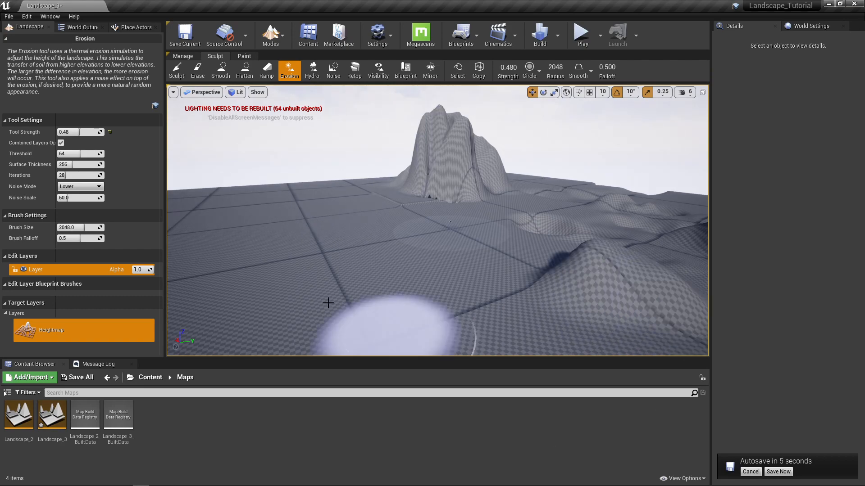
Change to Select mode and delete the sculpted landscape from the level
right_click_drag(608, 232, 509, 244)
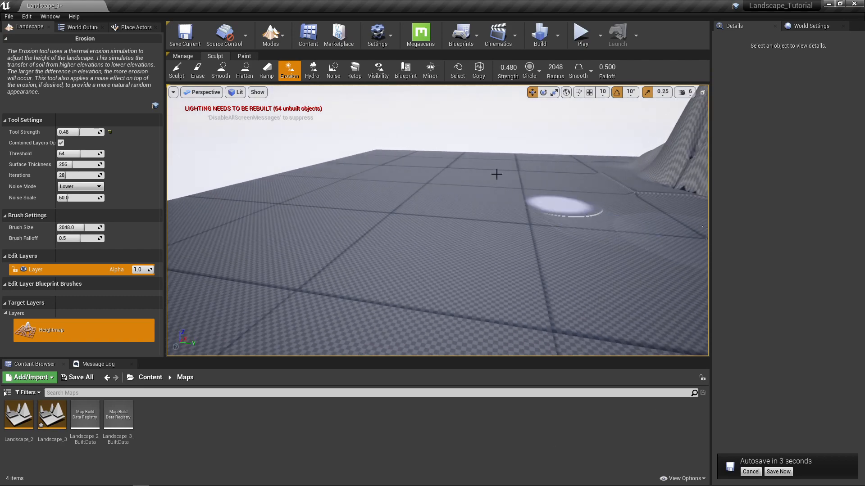
left_click(280, 40)
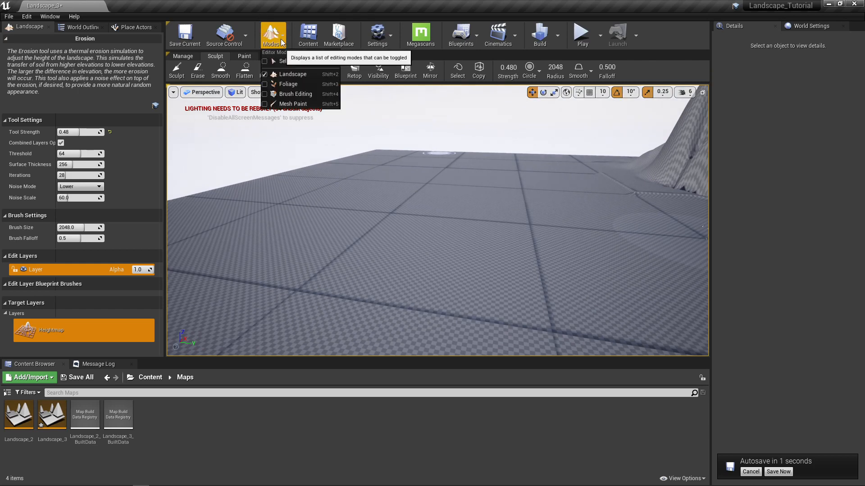
left_click(267, 62)
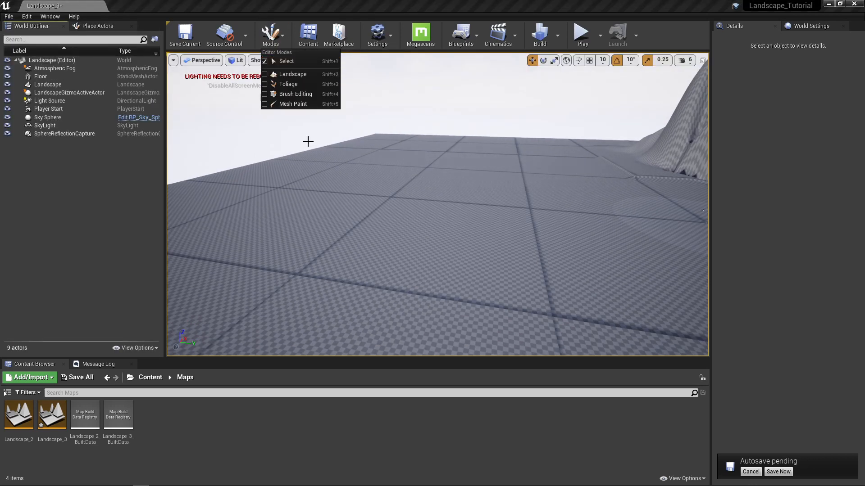
mouse_move(309, 141)
right_mouse_down()
mouse_move(343, 144)
mouse_move(373, 221)
right_mouse_up()
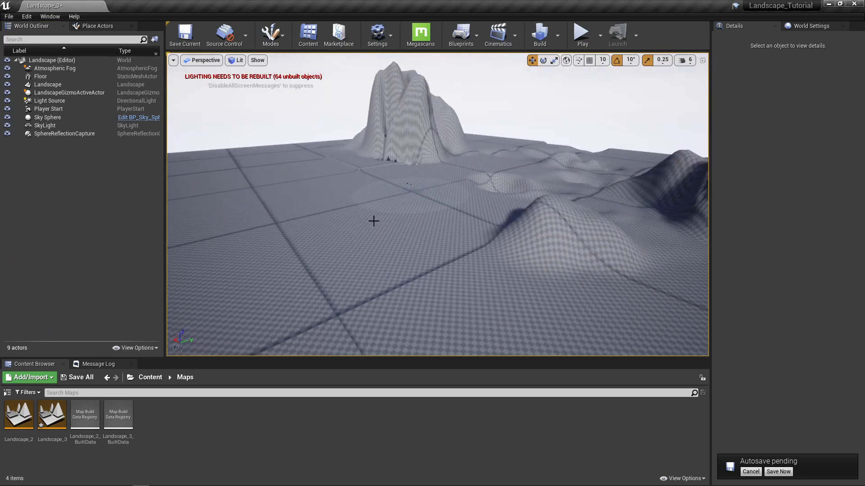
left_click(377, 195)
key("Delete")
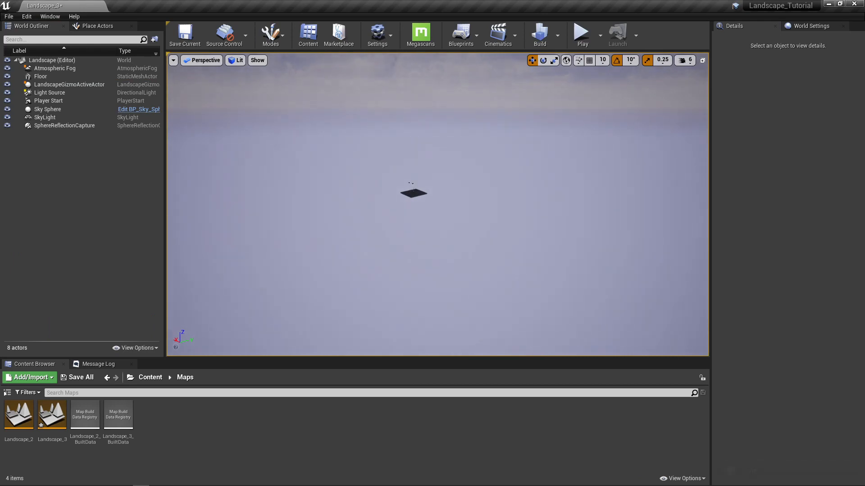
Return to Landscape mode to bring up the new landscape setup around the remaining floor
mouse_move(377, 195)
right_mouse_down()
mouse_move(402, 219)
mouse_move(366, 180)
mouse_move(385, 205)
right_mouse_up()
key("w")
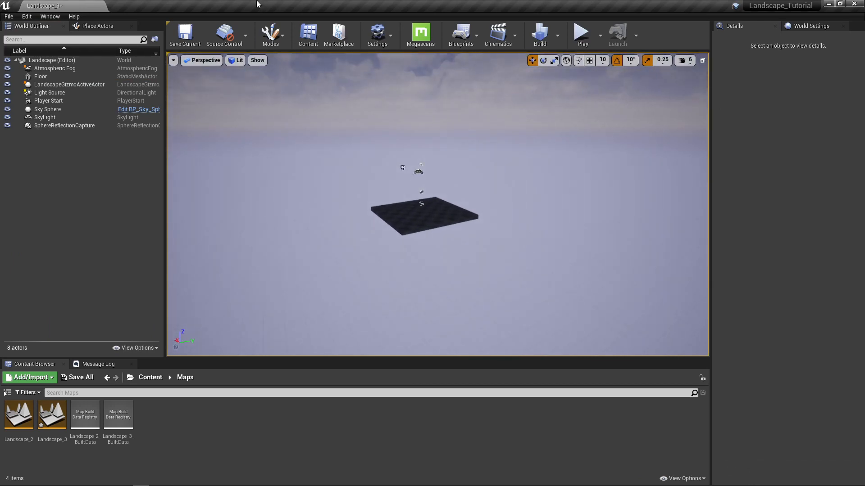
left_click(280, 37)
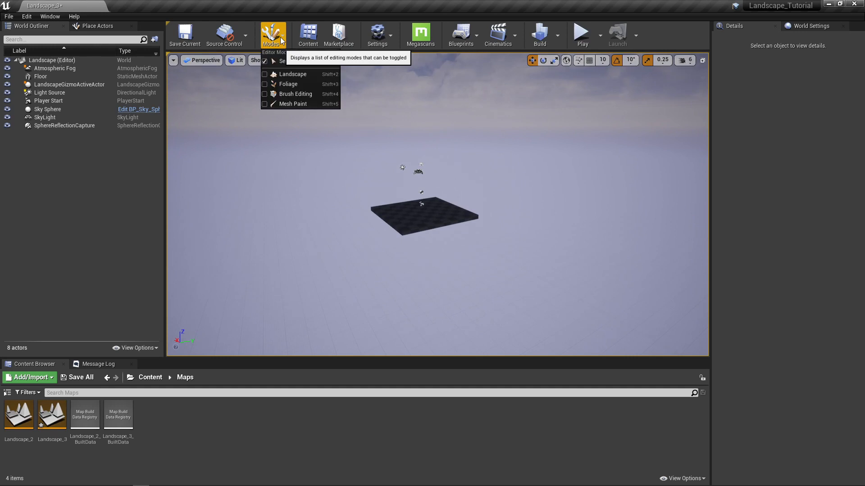
left_click(267, 76)
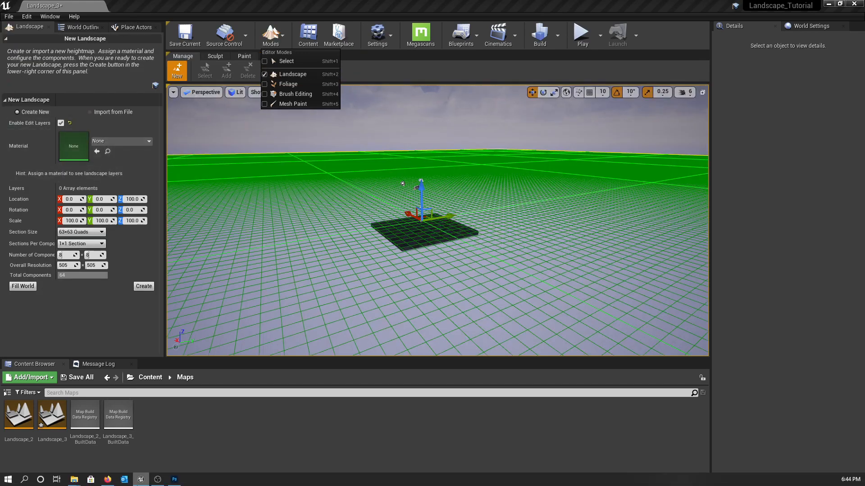
Switch to Firefox with the terrain.party height map site
mouse_move(140, 480)
left_click(104, 480)
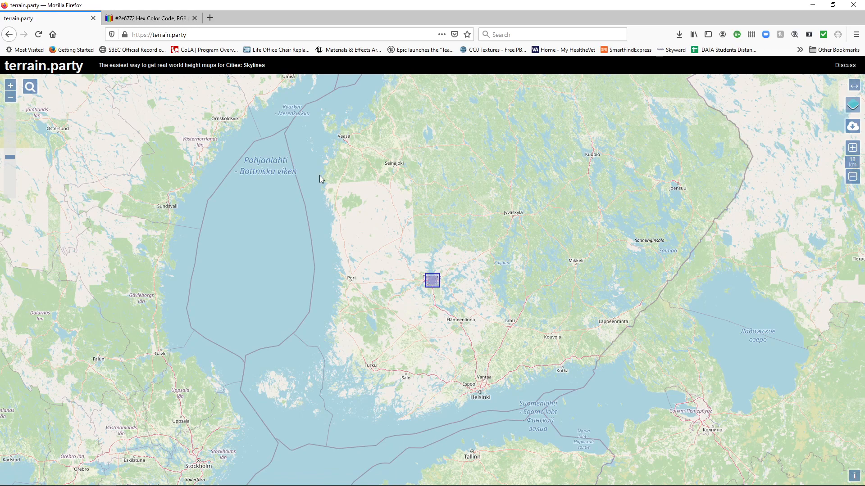
Examine the map from Finland out to Europe and North America, and reload the page to restore the default selection area
left_click_drag(323, 214, 309, 215)
right_click(309, 215)
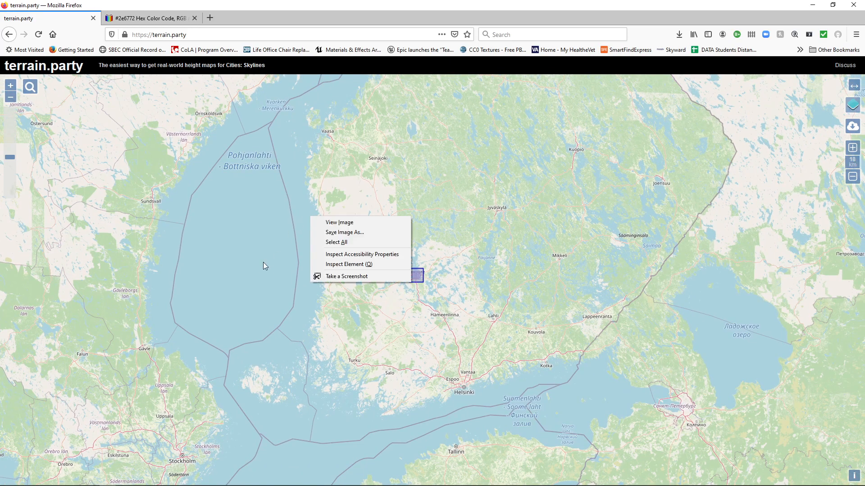
left_click_drag(264, 262, 264, 262)
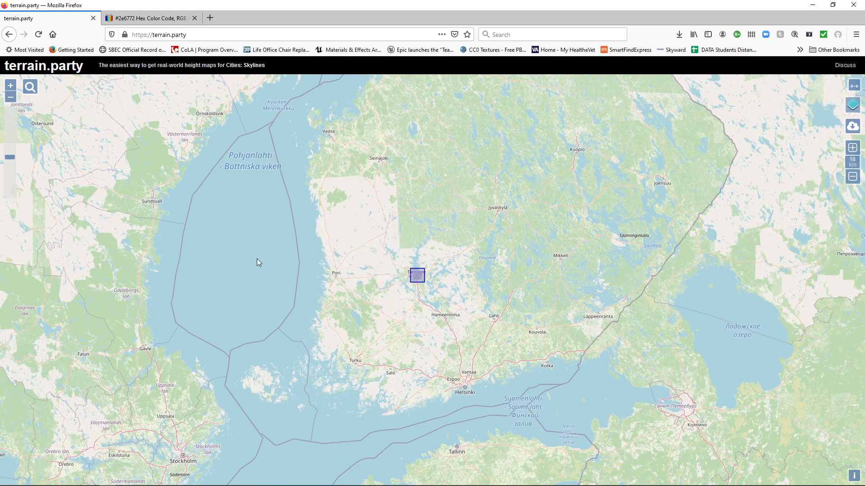
left_click_drag(257, 261, 506, 222)
scroll(505, 223, "down", 4)
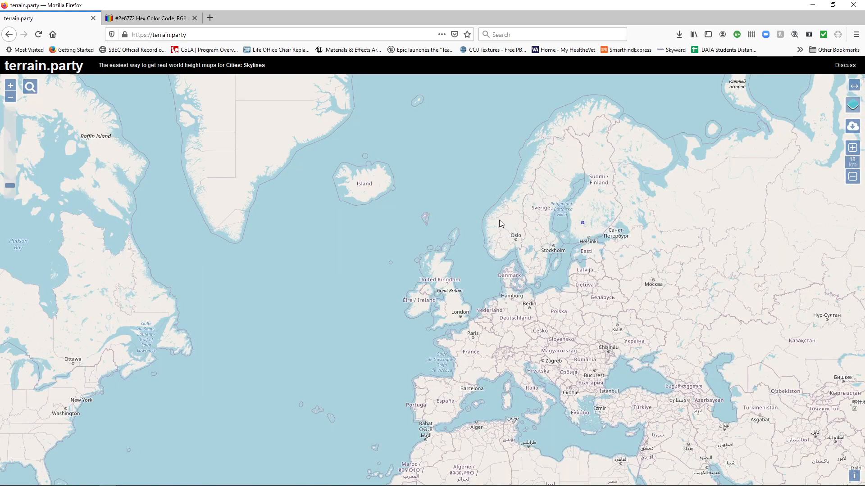
right_click_drag(119, 296, 167, 270)
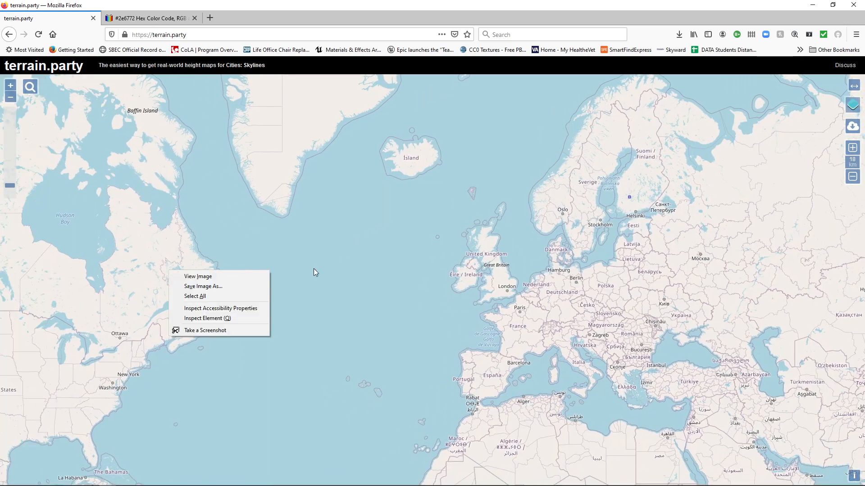
left_click(632, 200)
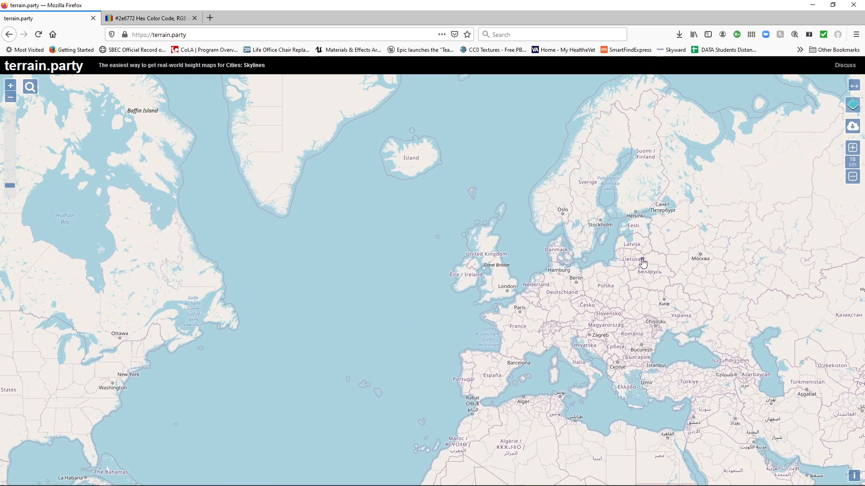
left_click(39, 35)
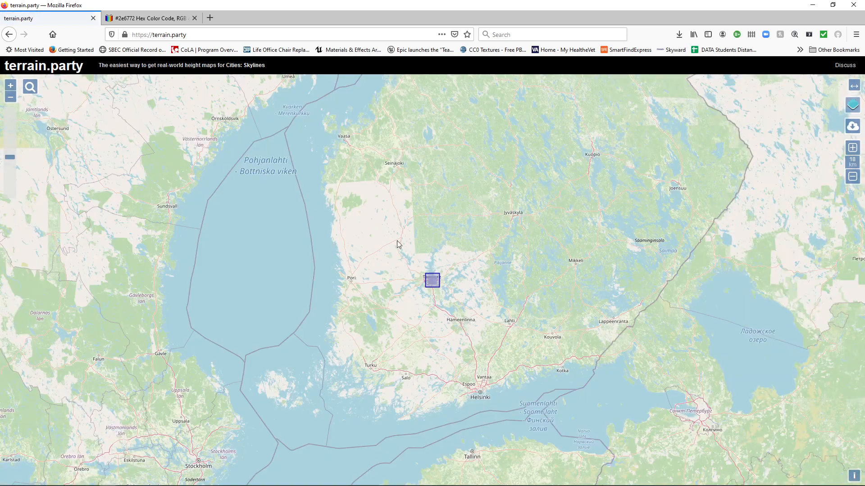
Shift the selection area slightly over Tampere and reduce its size to 8 km
scroll(410, 298, "up", 3)
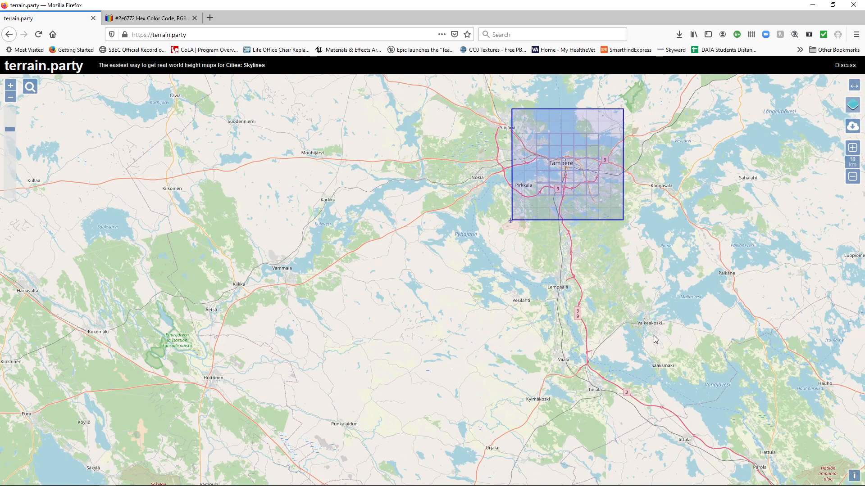
right_click_drag(653, 336, 515, 373)
left_click_drag(428, 199, 407, 208)
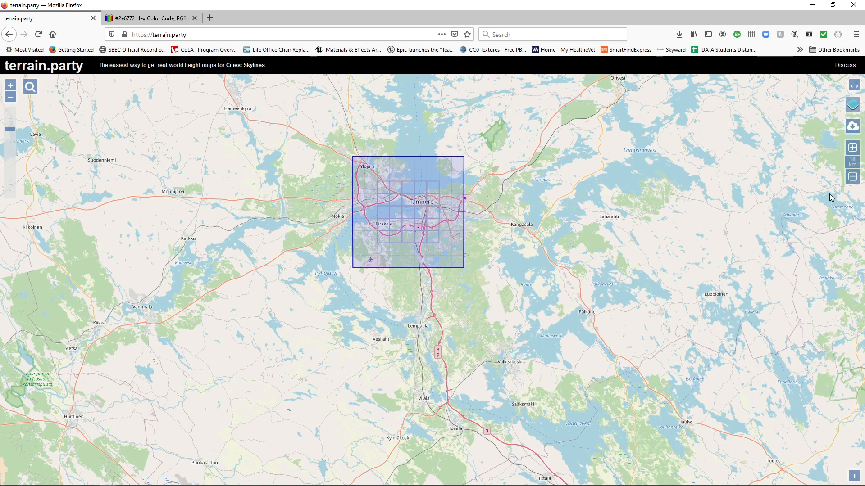
left_click(852, 177)
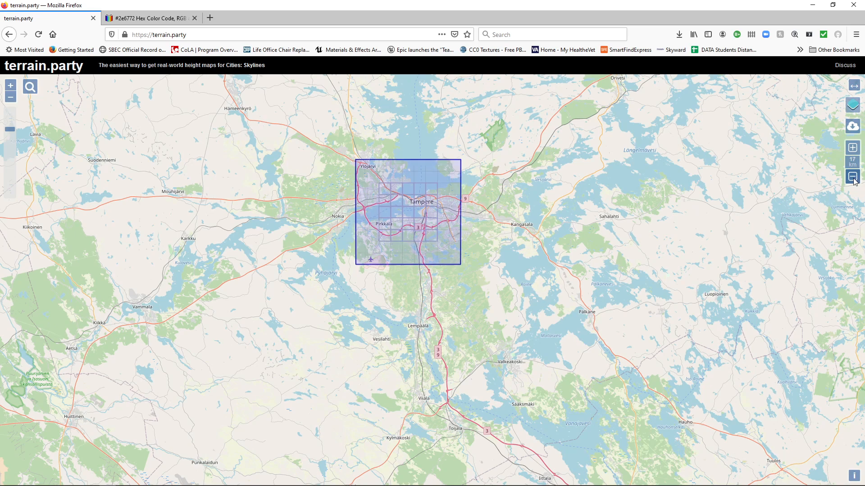
left_click(852, 177)
left_click(853, 178)
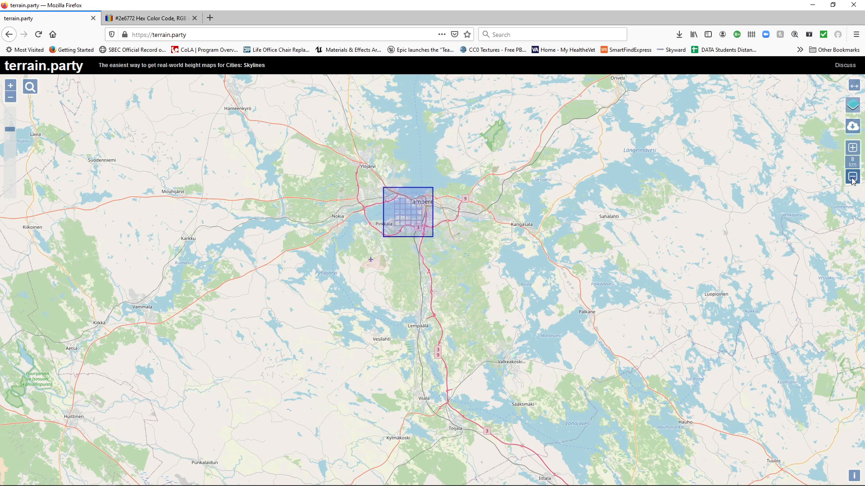
Look across the world map for central Italy, around Firenze and San Marino
scroll(267, 244, "down", 5)
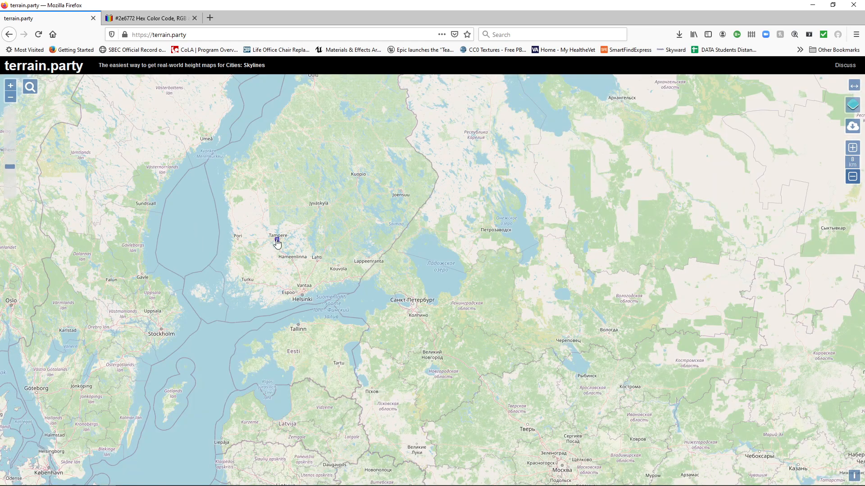
left_click_drag(277, 243, 238, 263)
left_click_drag(126, 284, 98, 323)
scroll(98, 324, "down", 4)
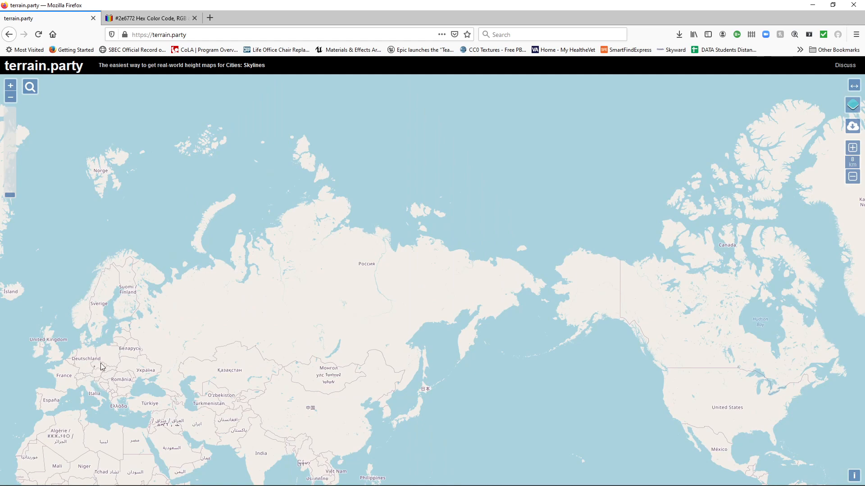
scroll(97, 390, "up", 5)
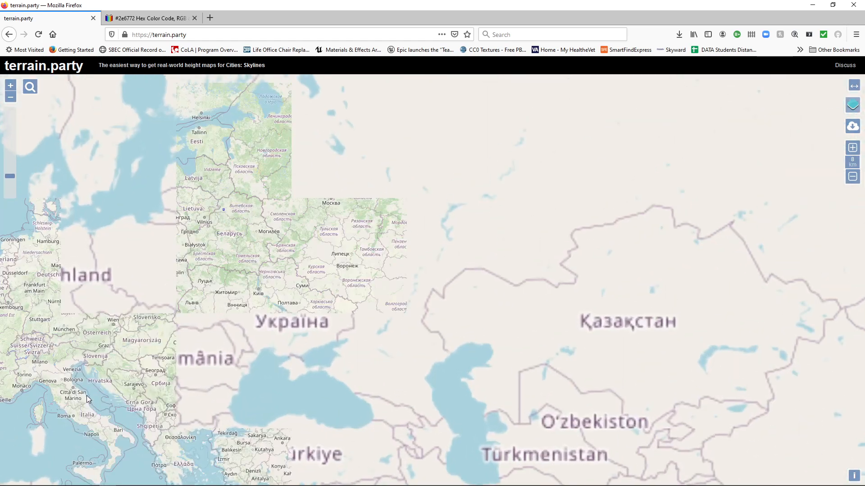
left_click_drag(99, 382, 335, 262)
right_click(403, 207)
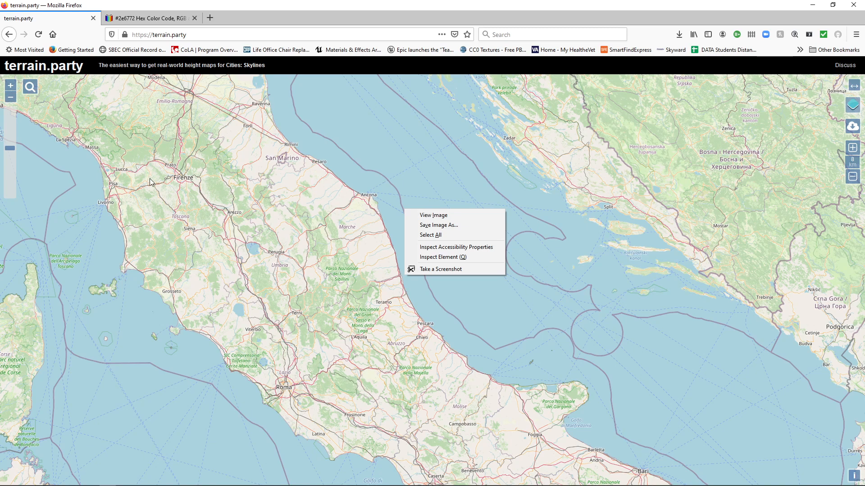
left_click_drag(143, 189, 145, 211)
right_click(145, 211)
left_click(191, 203)
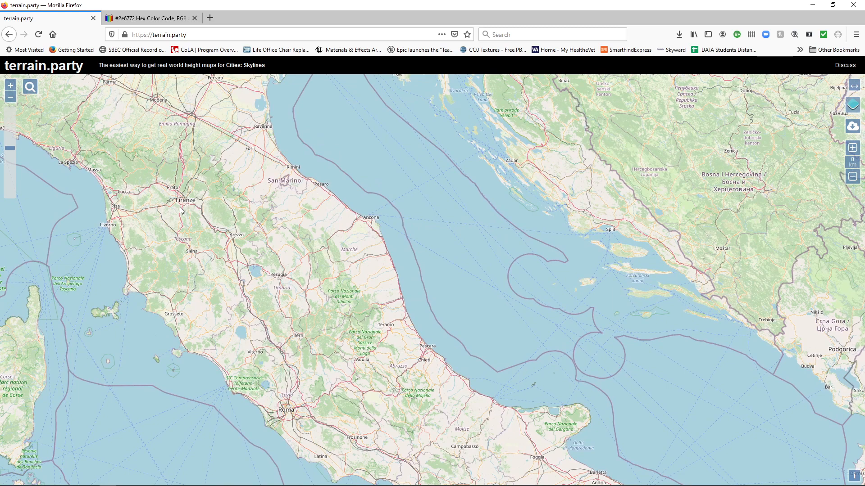
left_click_drag(187, 203, 319, 236)
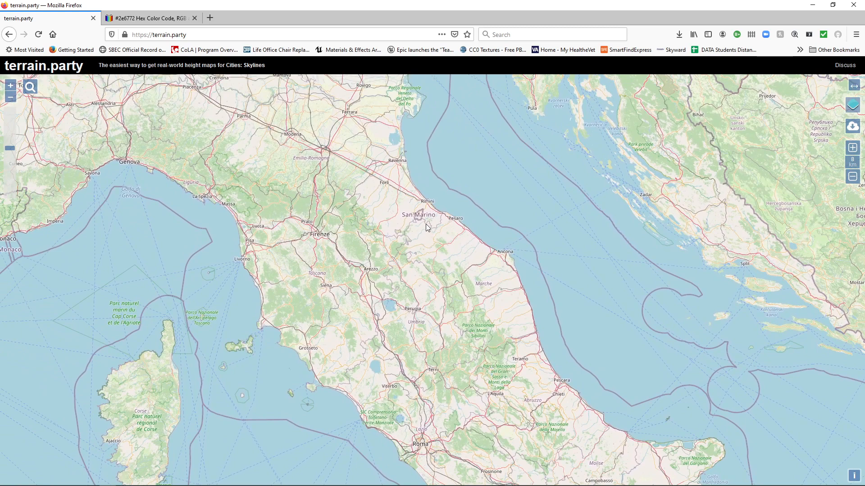
Request the height map download to recentre the selection area on central Italy, cancel naming it, and move the area just west of Firenze
left_click(853, 128)
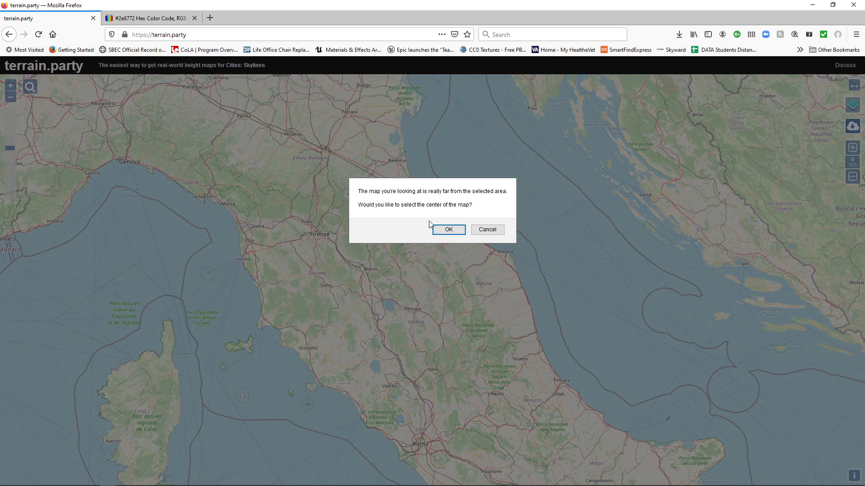
left_click(440, 232)
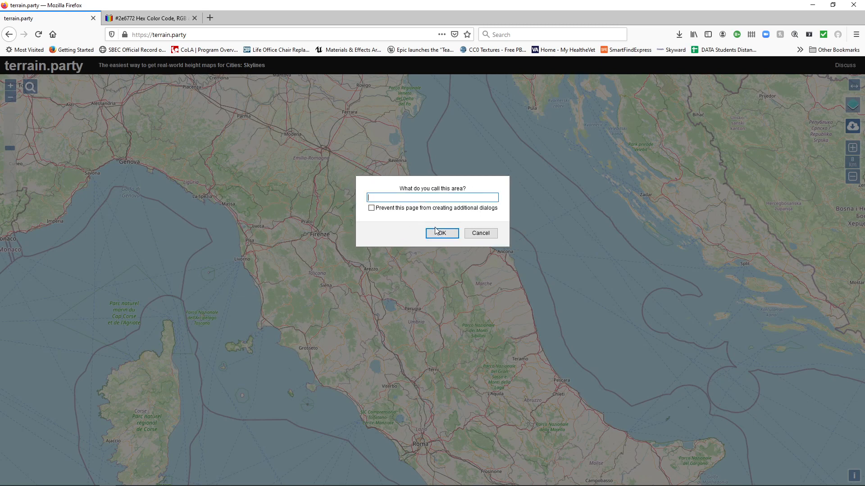
left_click(465, 233)
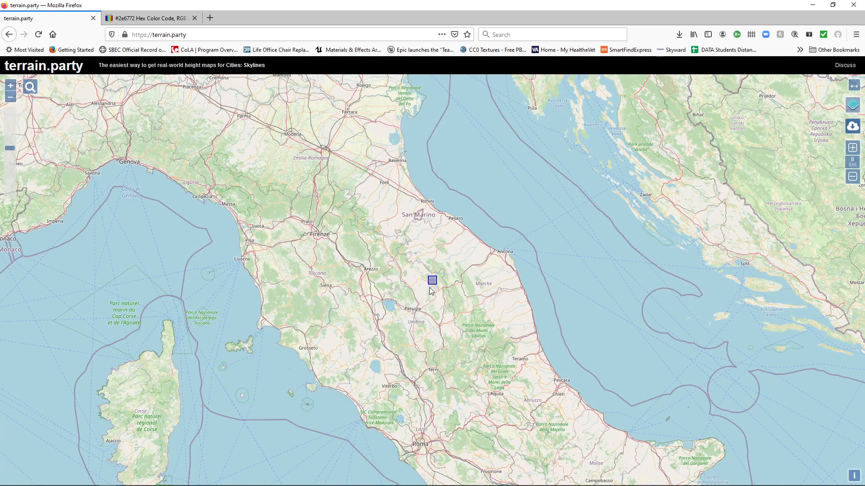
left_click_drag(434, 284, 303, 240)
scroll(302, 240, "up", 4)
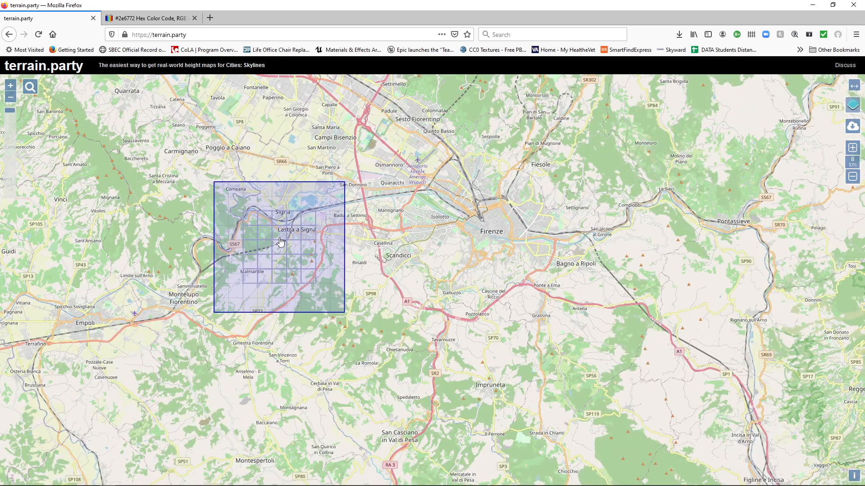
Move the selection area just north of Montelupo Fiorentino and download its height map to disk, naming the area Italia_Firenze
left_click_drag(280, 242, 361, 247)
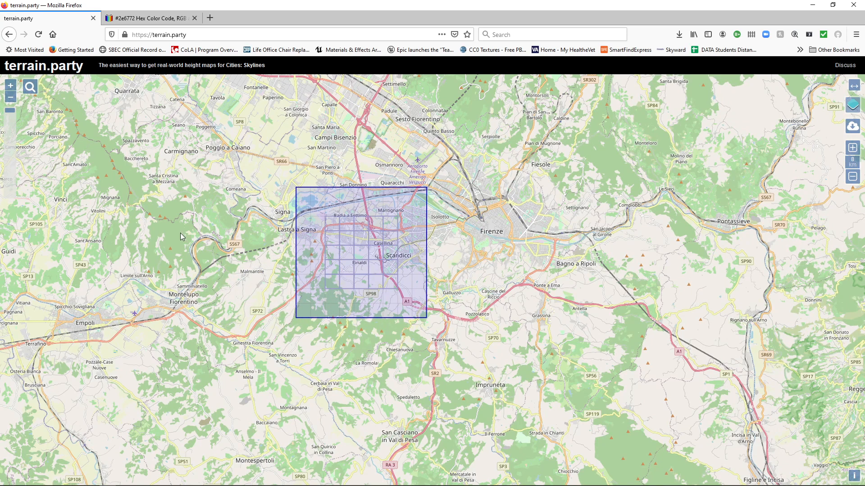
left_click_drag(353, 261, 198, 241)
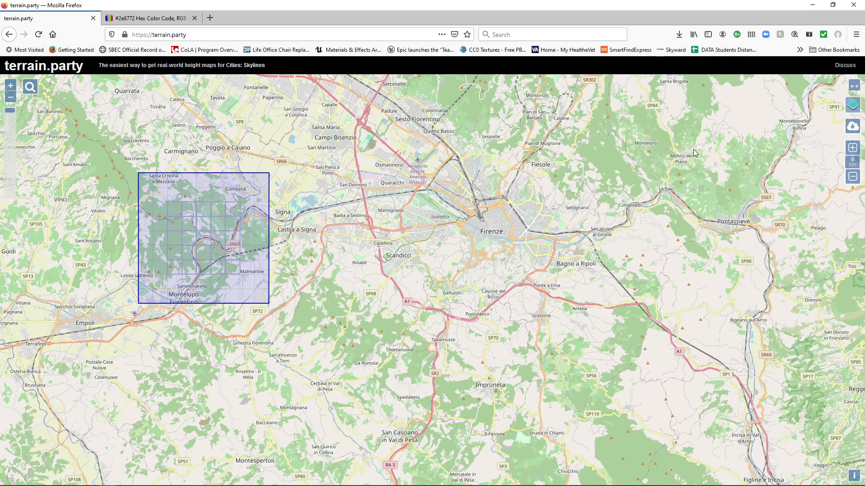
left_click(852, 128)
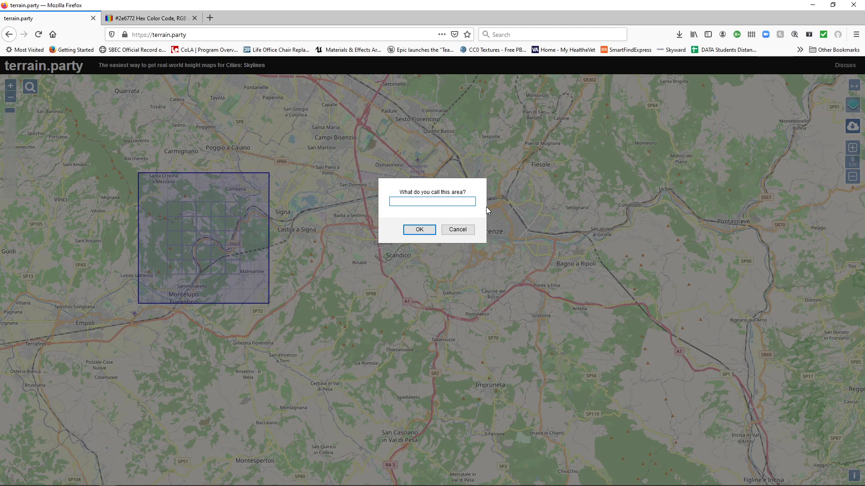
type("I")
type("ta")
type("ly")
type("ia_")
type("Firenz")
type("ia")
type("e")
key("Return")
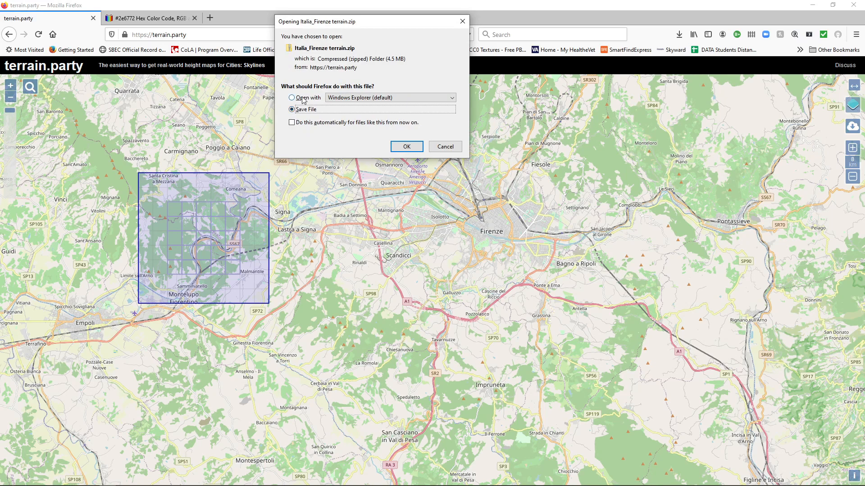
left_click(415, 147)
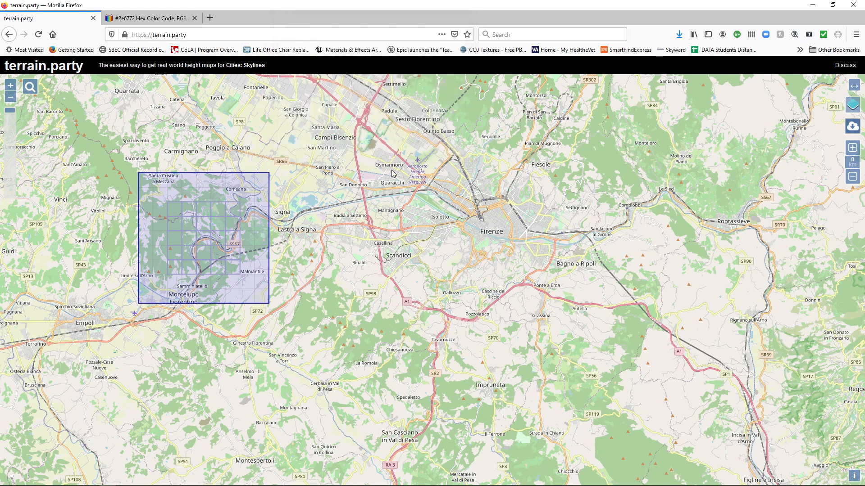
Show the downloaded archive in its folder and browse to the Italy folder inside Height_Map_Data on Home (H:)
left_click(682, 38)
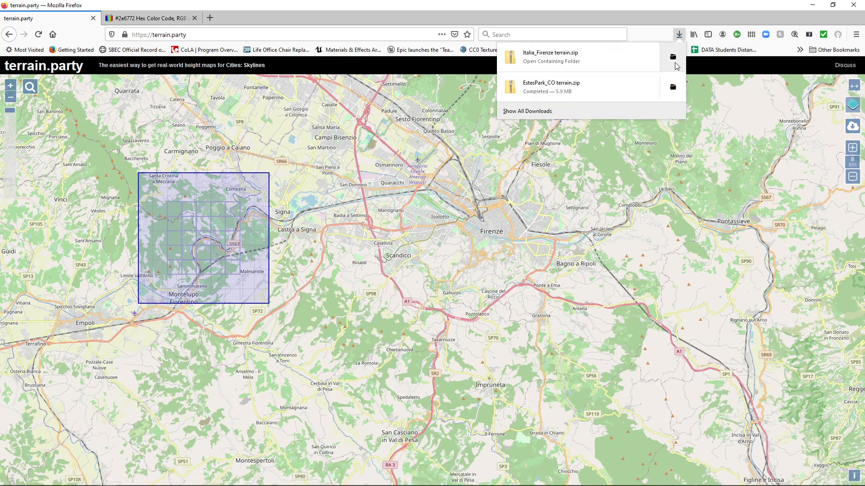
left_click(675, 66)
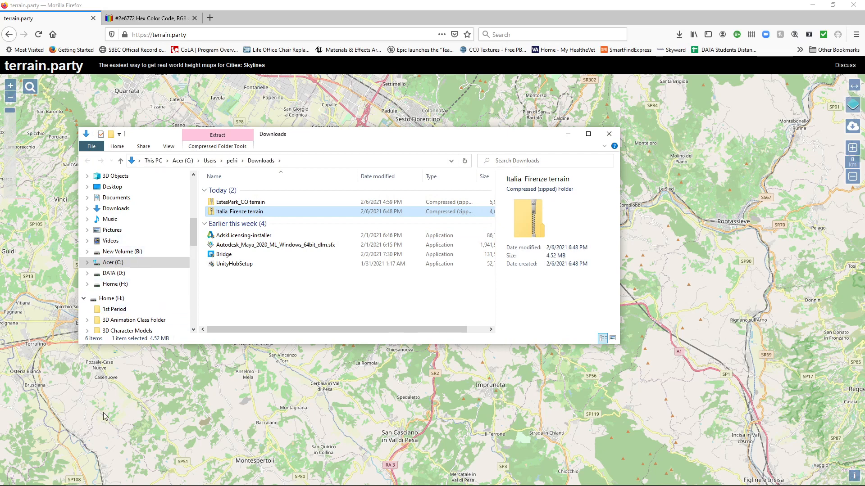
left_click(74, 481)
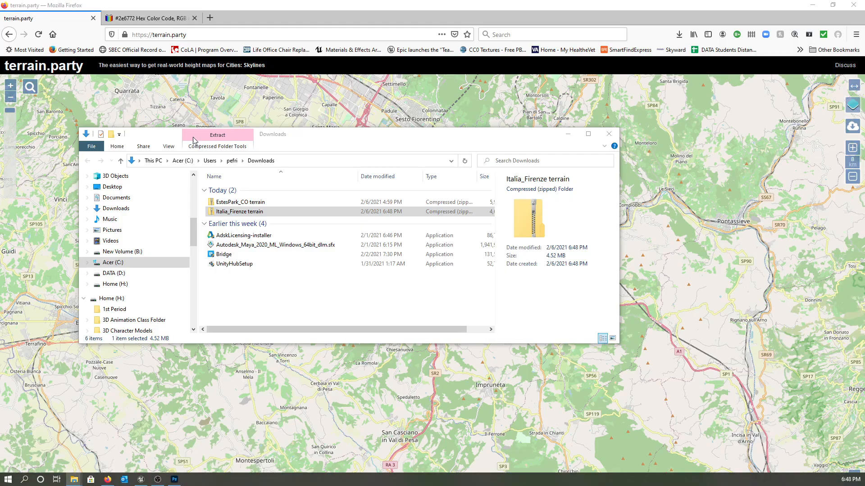
left_click(121, 160)
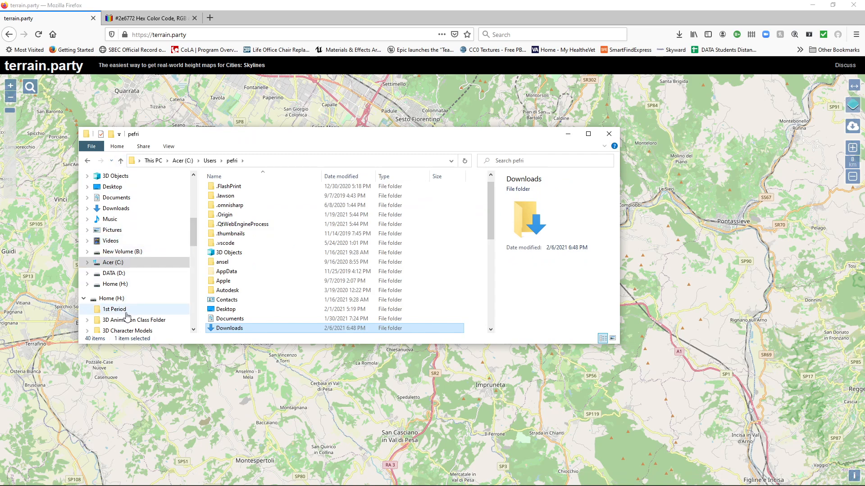
scroll(121, 305, "down", 1)
scroll(121, 304, "down", 6)
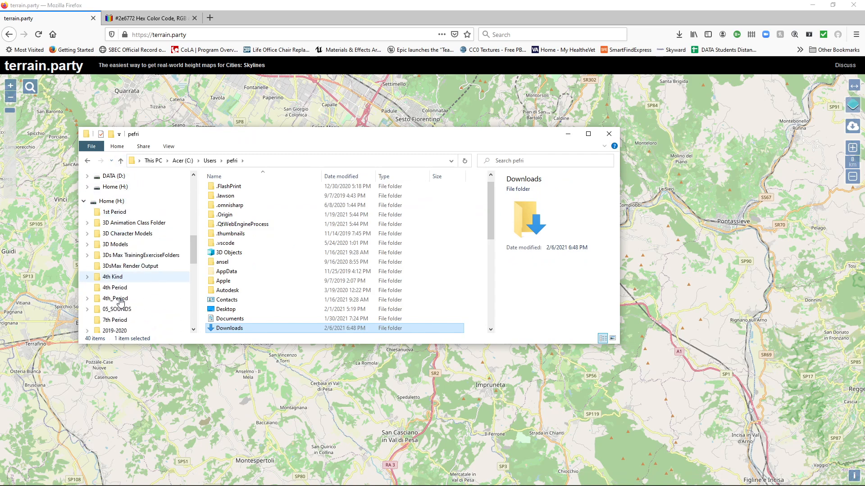
scroll(122, 299, "down", 1)
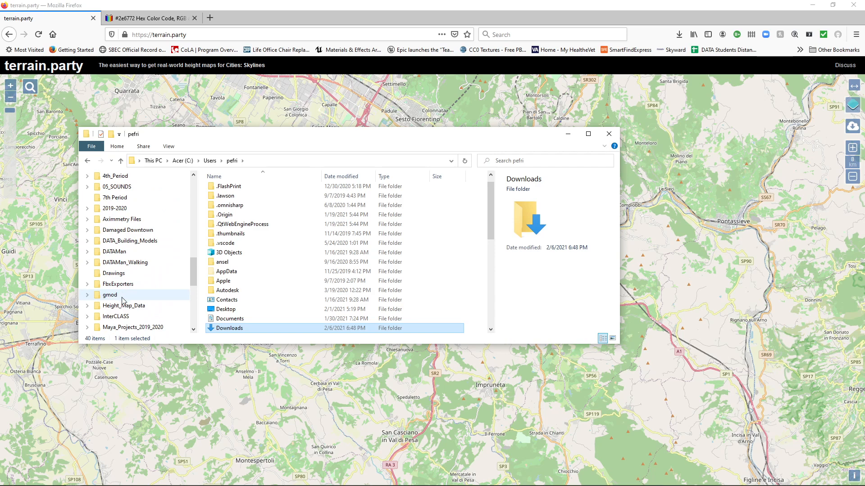
left_click(129, 305)
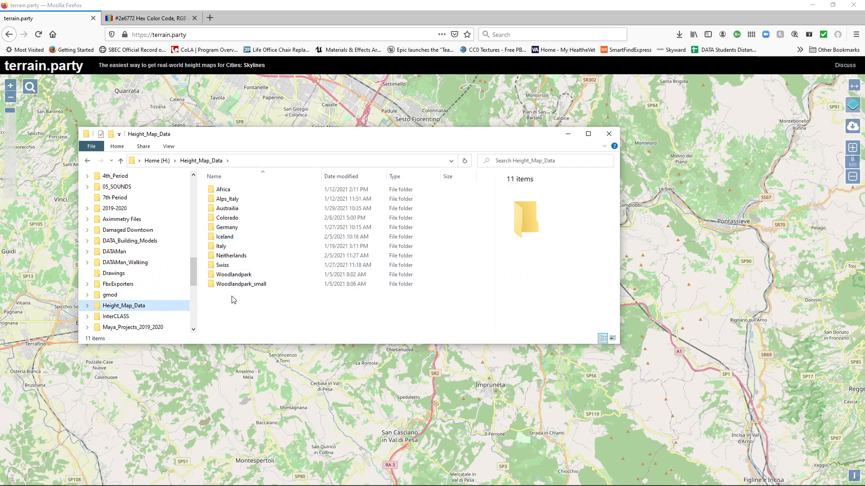
double_click(214, 247)
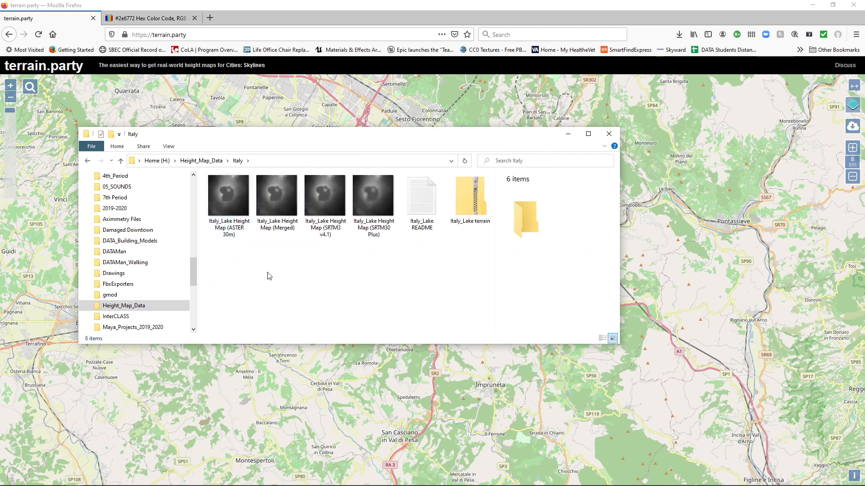
Create a new folder named Firenze inside the Italy folder
right_click(231, 282)
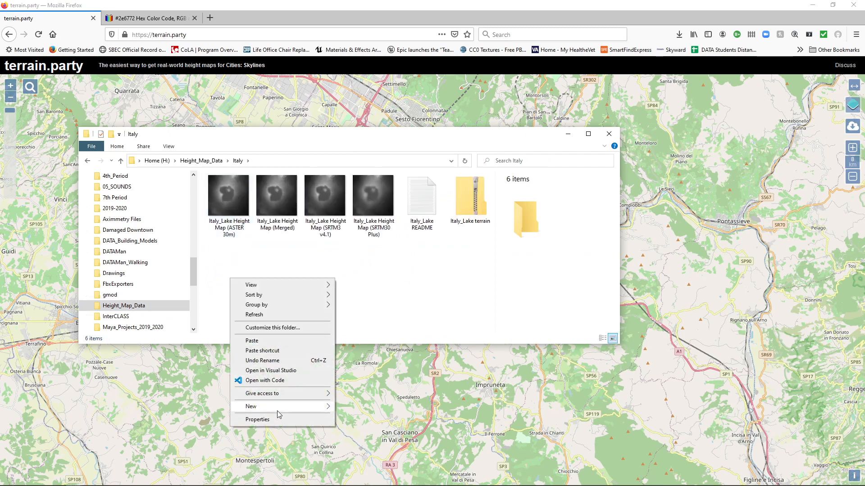
mouse_move(277, 410)
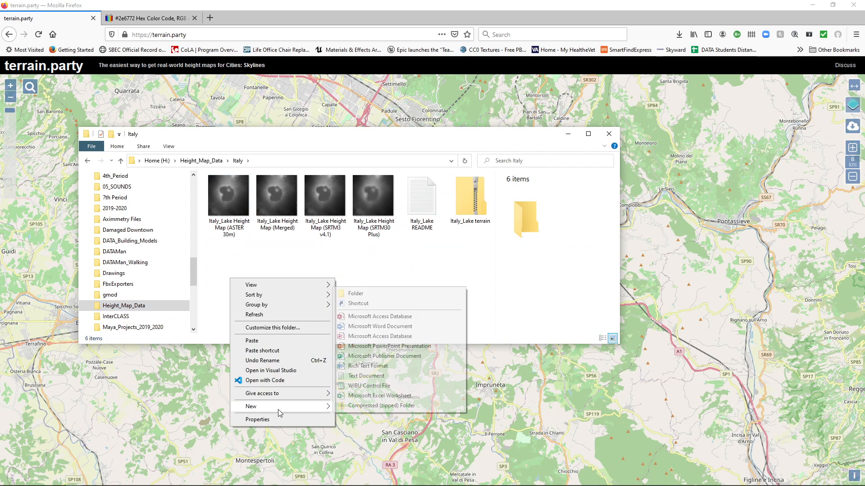
left_click(361, 295)
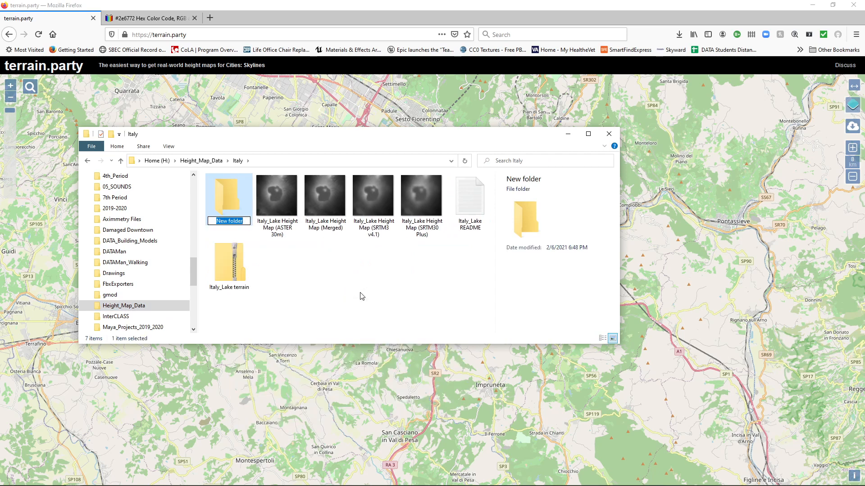
type("Firenze")
key("Return")
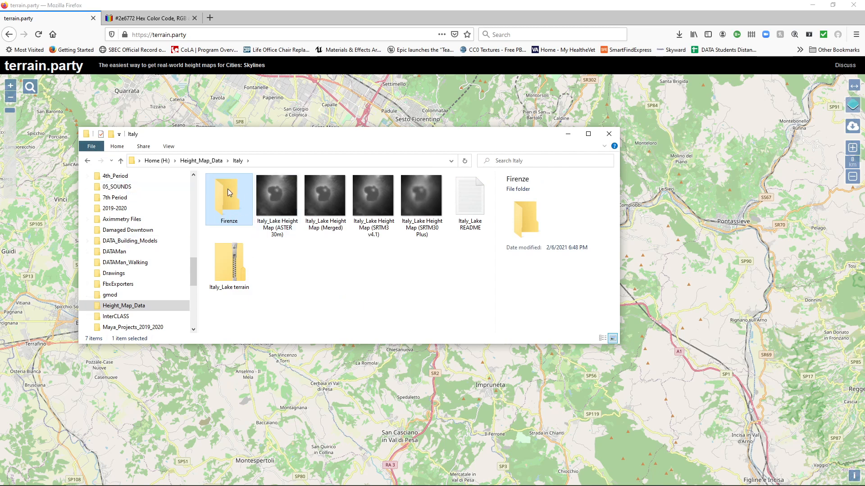
Show the Downloads folder alongside the Italy folder and copy the Italia_Firenze terrain archive into the Firenze folder
left_click_drag(442, 135, 518, 0)
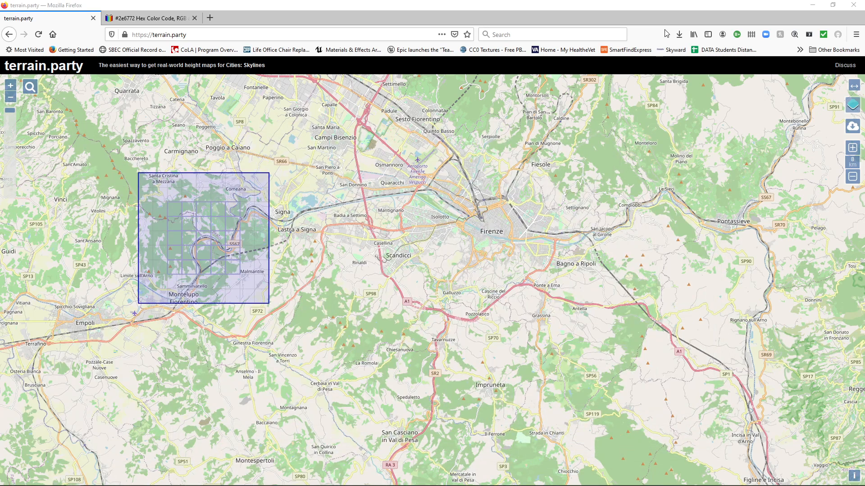
left_click(680, 35)
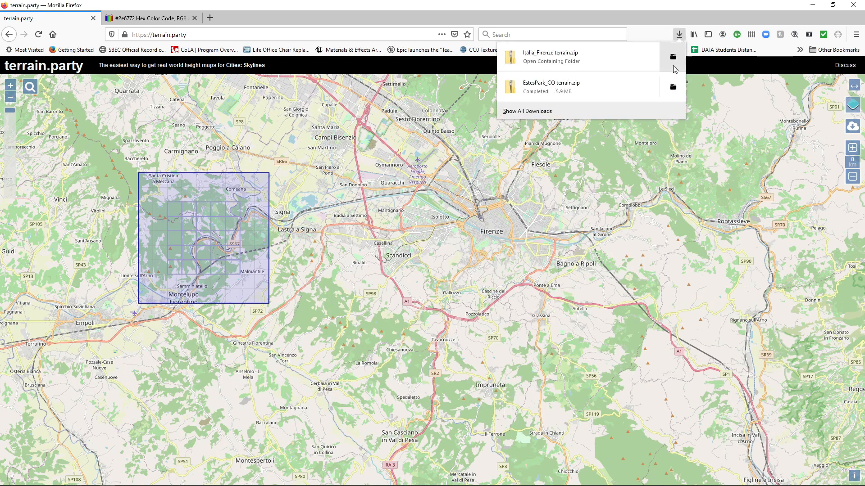
left_click(673, 60)
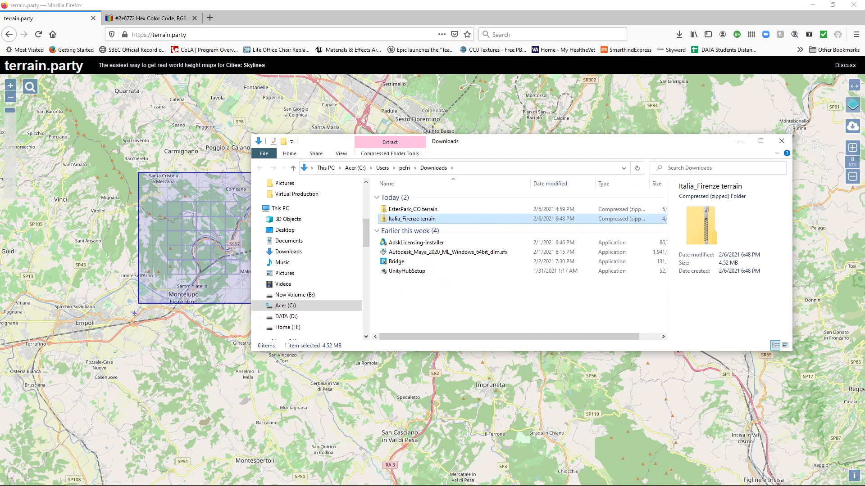
left_click_drag(0, 225, 559, 258)
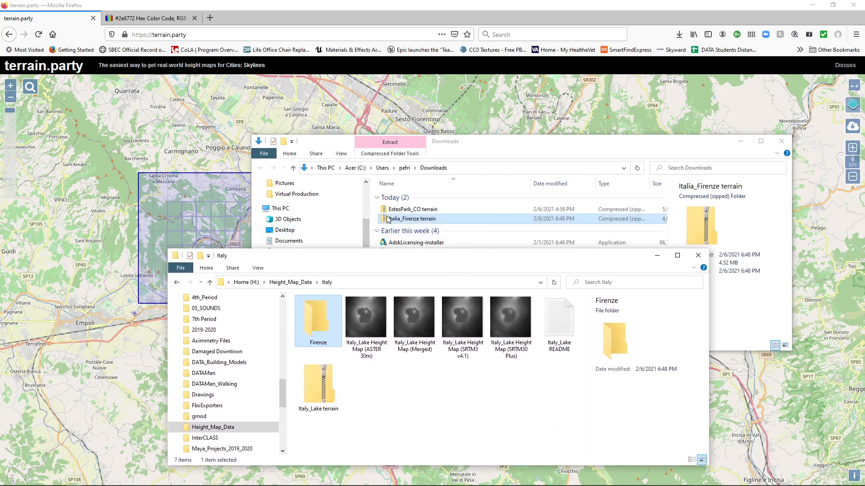
left_click_drag(386, 219, 317, 340)
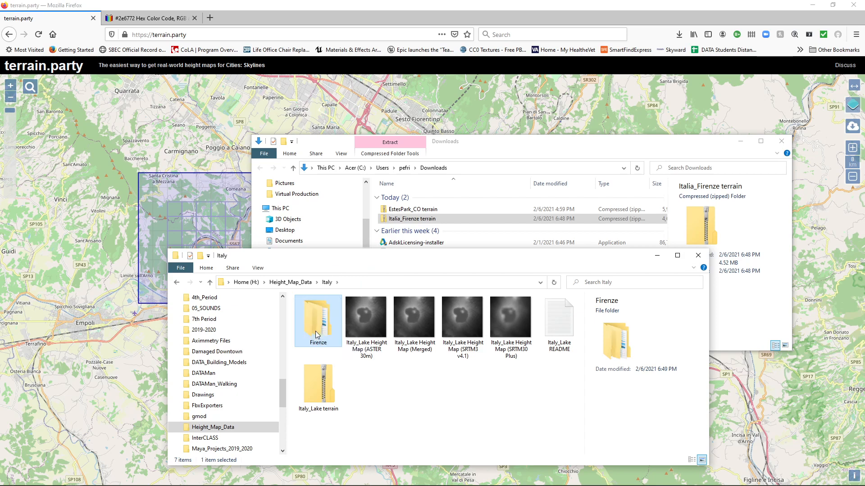
Extract the Italia_Firenze terrain archive directly into the Firenze folder with 7-Zip, and delete the archive copy there
double_click(315, 331)
left_click(312, 311)
right_click(311, 311)
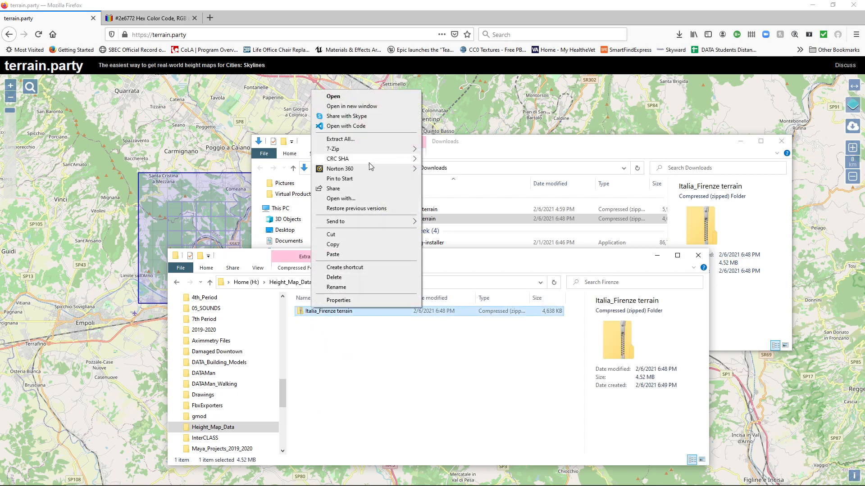
mouse_move(378, 151)
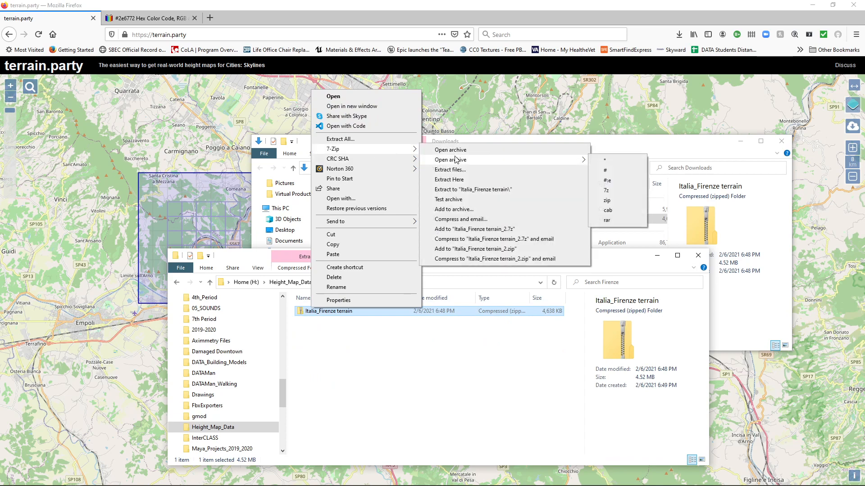
left_click(456, 179)
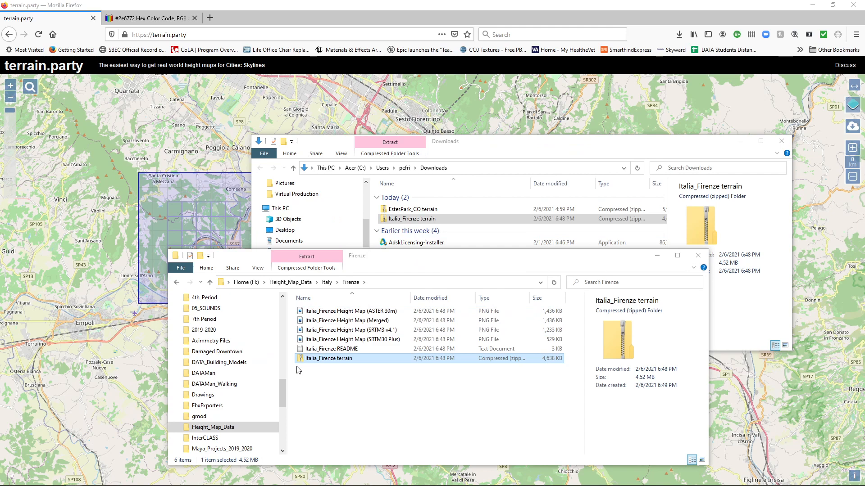
key("Delete")
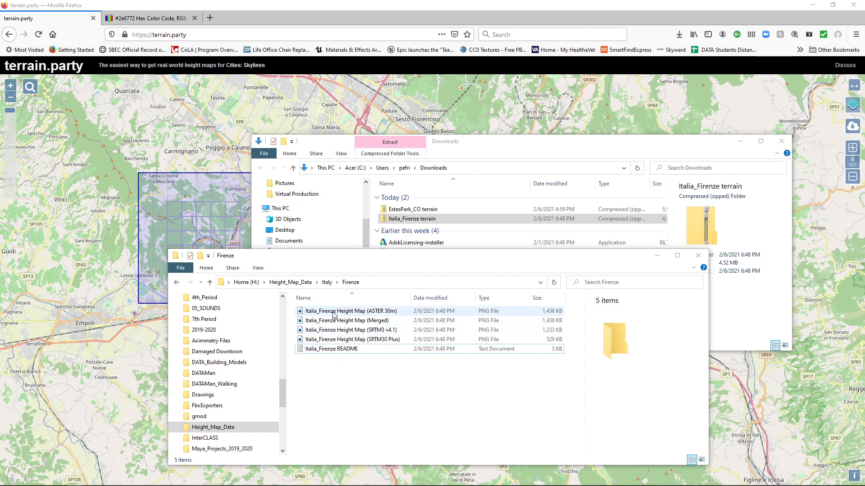
Preview the Italia_Firenze Height Map (Merged) image, and close the image viewer and both folder windows
mouse_move(334, 332)
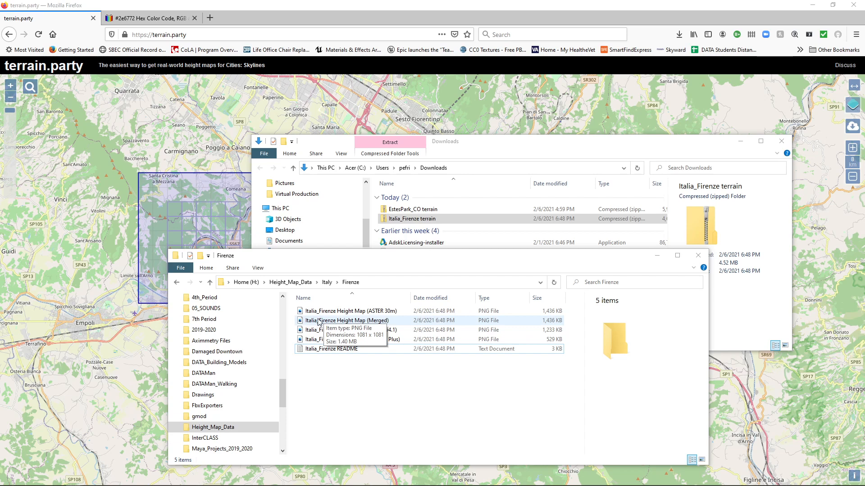
left_click(319, 323)
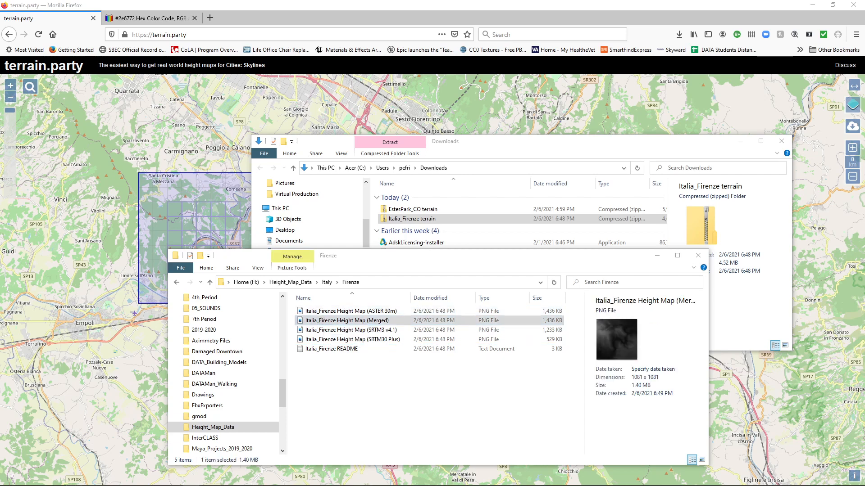
left_click_drag(276, 150, 518, 135)
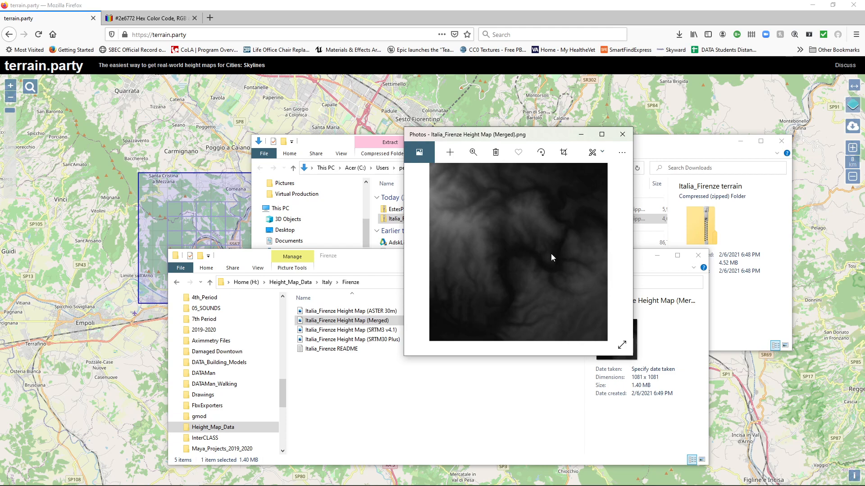
left_click(622, 135)
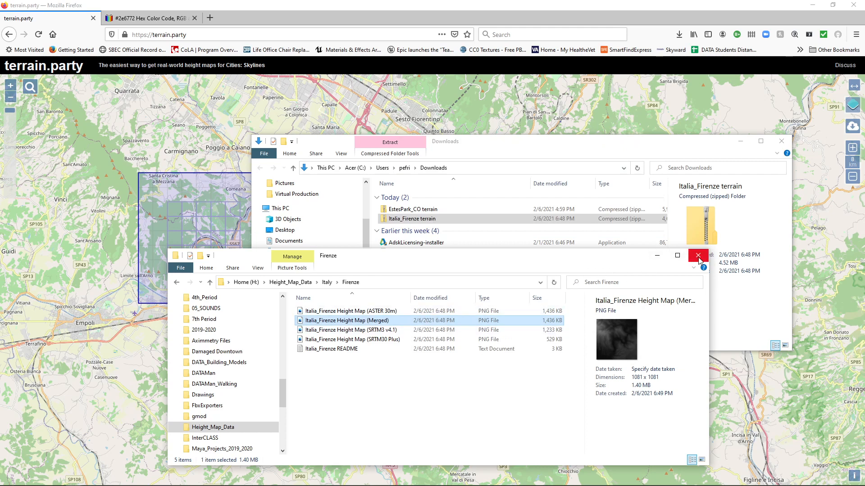
left_click(698, 256)
left_click(782, 142)
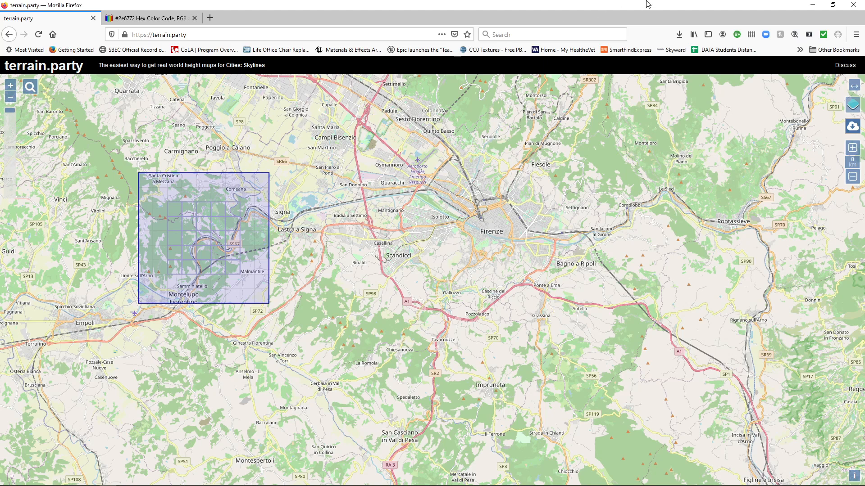
Switch to Unreal Editor and load the Italia_Firenze Height Map (Merged) from the Italy/Firenze folder as the new landscape's import file
left_click(818, 10)
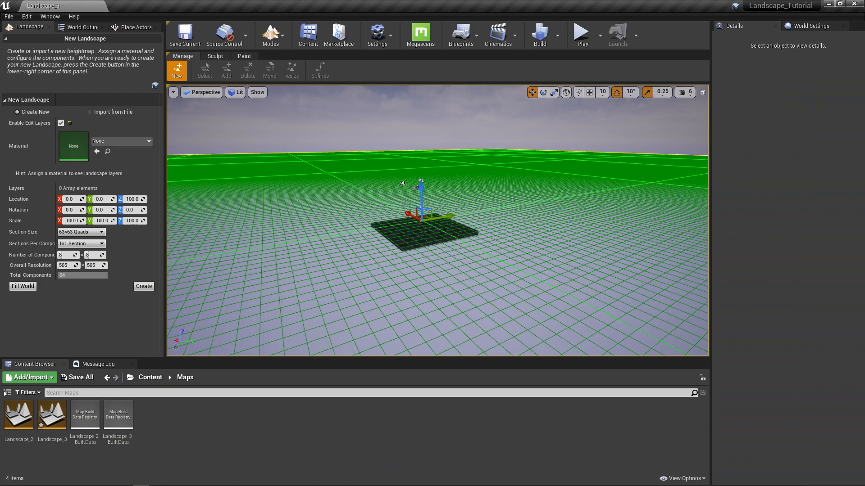
left_click(91, 111)
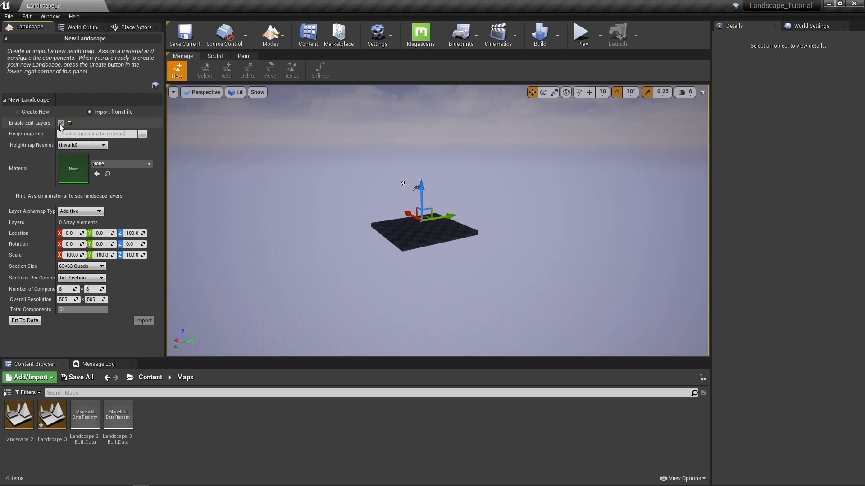
left_click(142, 135)
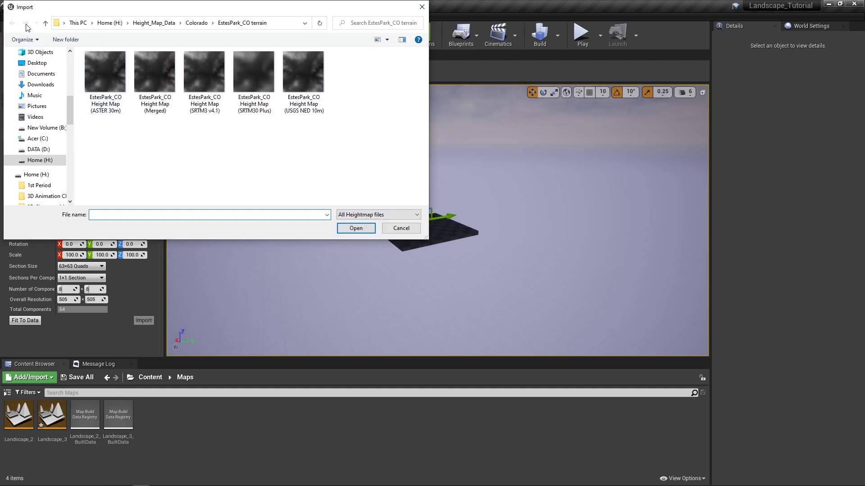
left_click(46, 24)
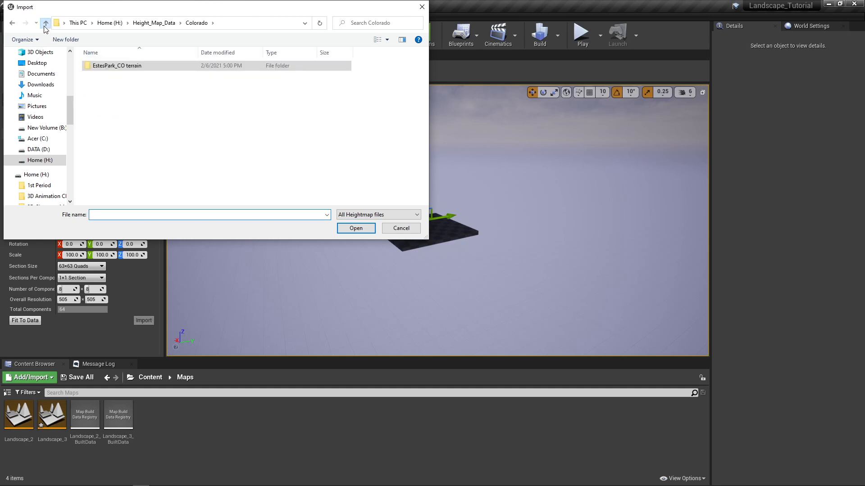
left_click(46, 24)
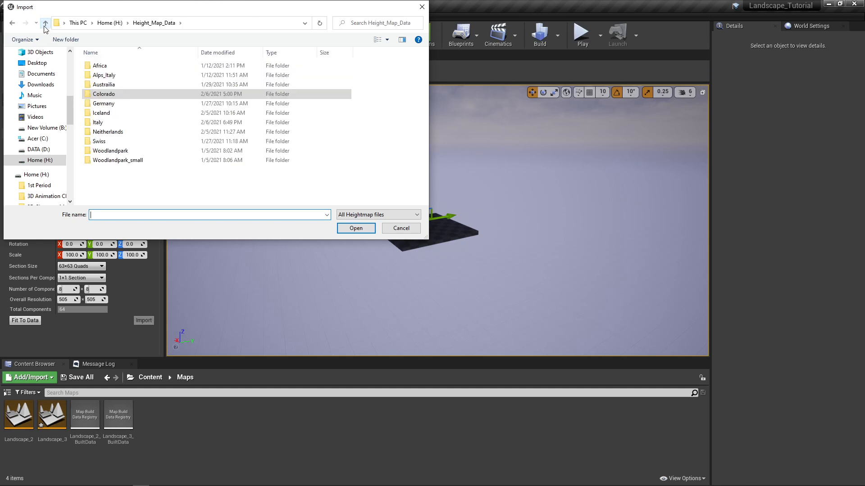
double_click(100, 123)
double_click(104, 79)
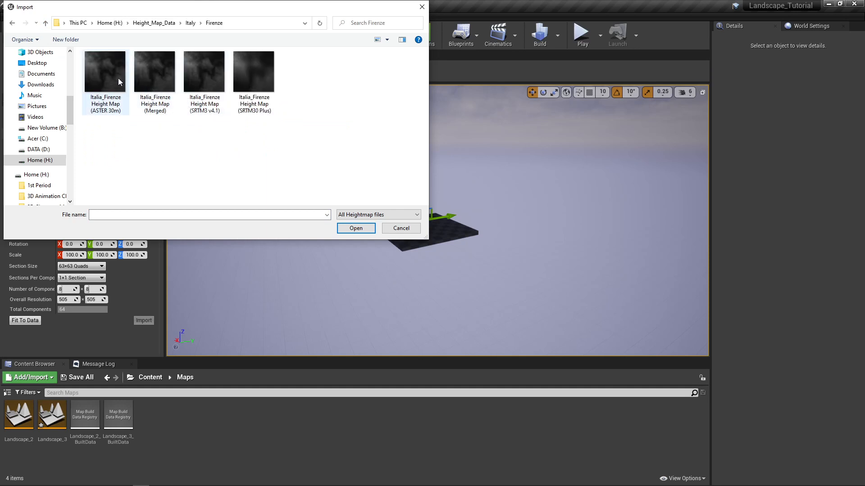
double_click(160, 85)
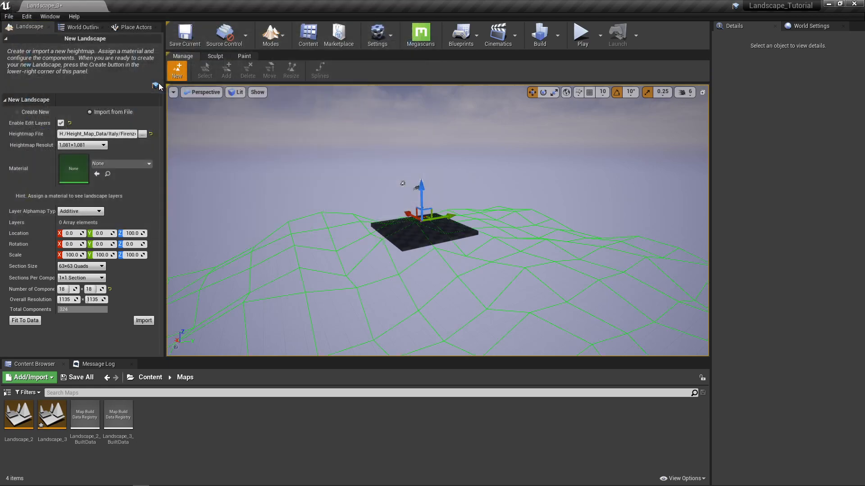
Inspect the terrain wireframe preview and import the heightmap as a new landscape with 63×63-quad sections and 18 × 18 components
right_click_drag(283, 191, 463, 196)
right_click_drag(392, 176, 505, 176)
right_click_drag(424, 177, 310, 174)
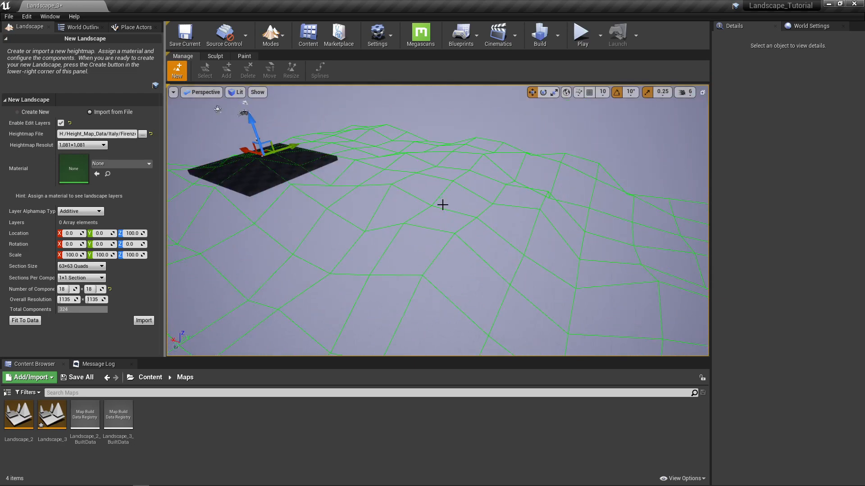
mouse_move(442, 205)
right_mouse_down()
mouse_move(288, 206)
mouse_move(435, 210)
right_mouse_up()
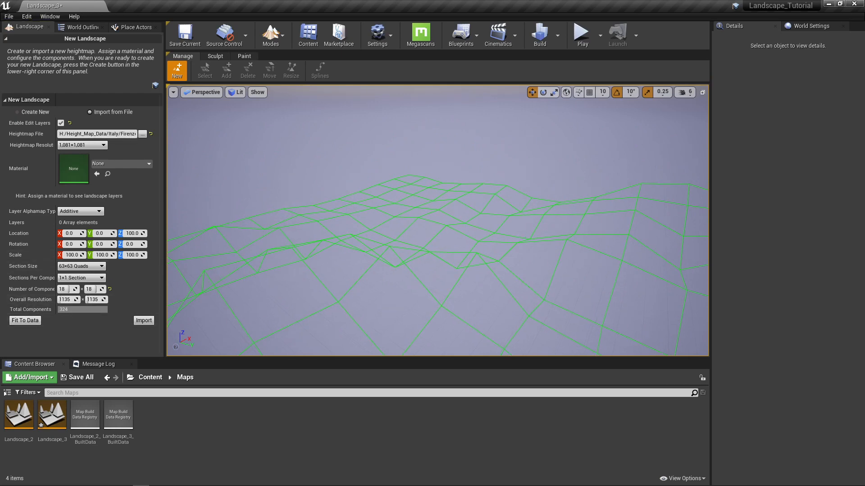
right_click_drag(361, 212, 414, 212)
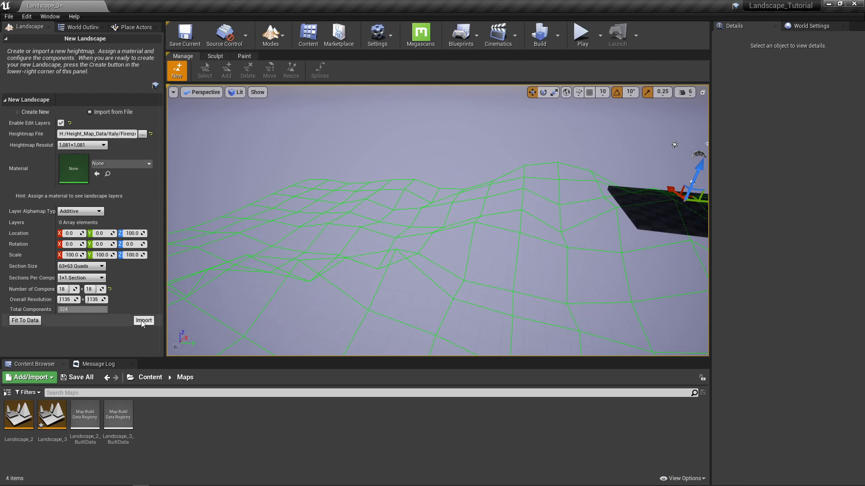
left_click(143, 320)
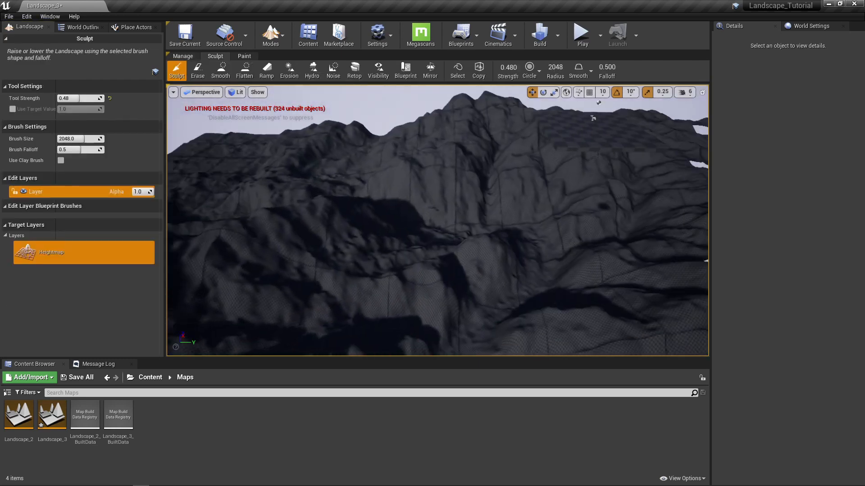
Look over the imported terrain, leave Landscape mode for Select mode, and select the new landscape
right_click_drag(456, 237, 581, 248)
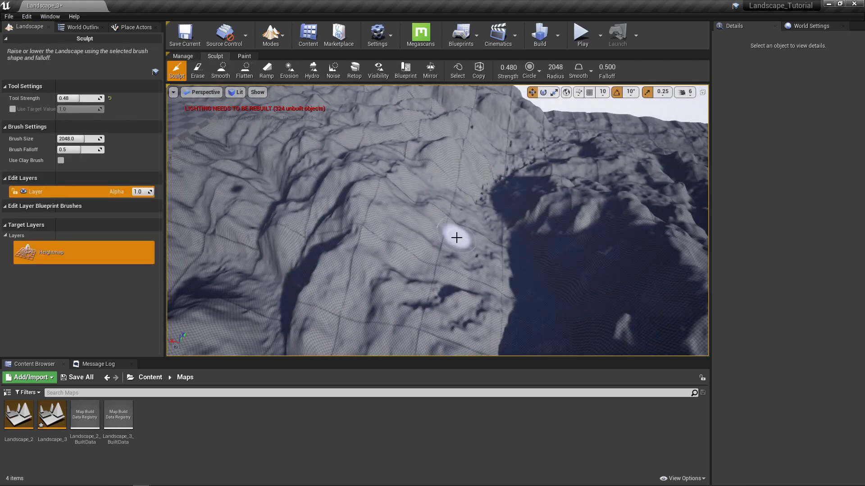
mouse_move(450, 253)
right_mouse_down()
mouse_move(369, 266)
mouse_move(387, 234)
mouse_move(450, 255)
mouse_move(477, 245)
mouse_move(478, 164)
right_mouse_up()
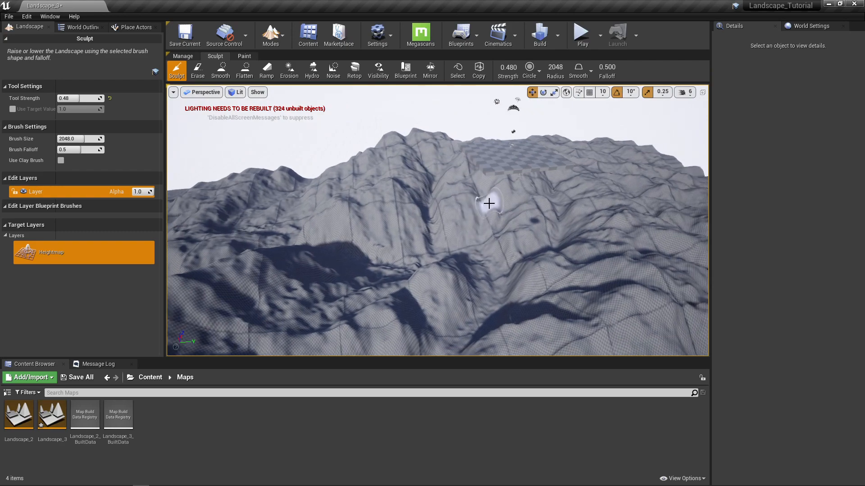
mouse_move(484, 218)
right_mouse_down()
mouse_move(468, 232)
mouse_move(462, 220)
mouse_move(419, 250)
mouse_move(368, 219)
right_mouse_up()
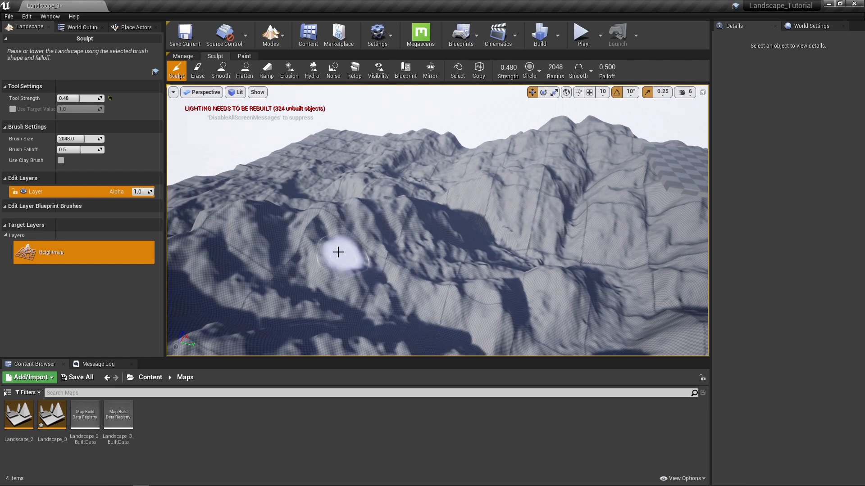
left_click(280, 34)
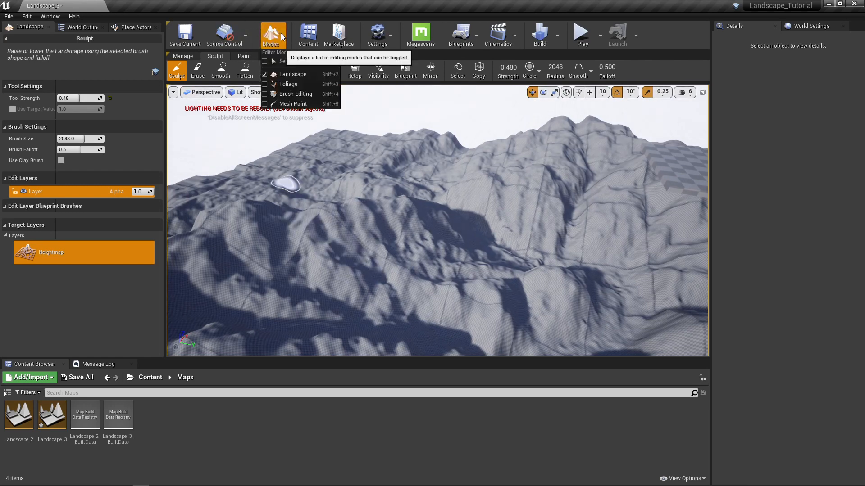
left_click(269, 62)
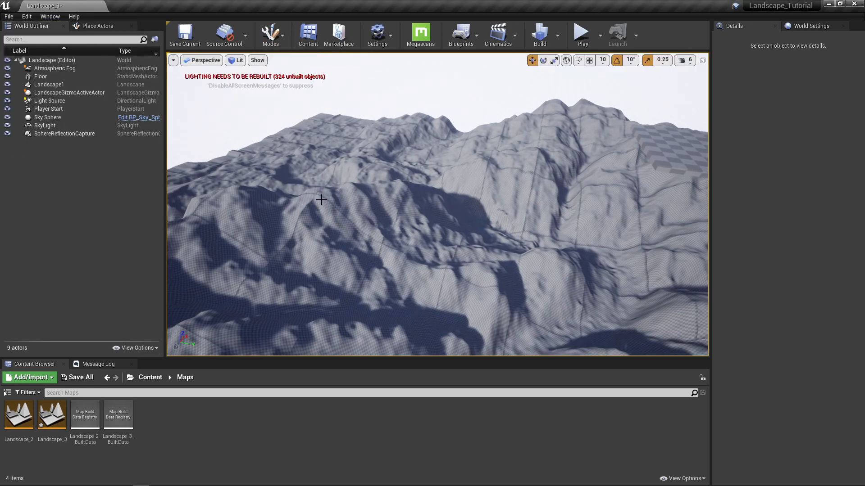
left_click(321, 199)
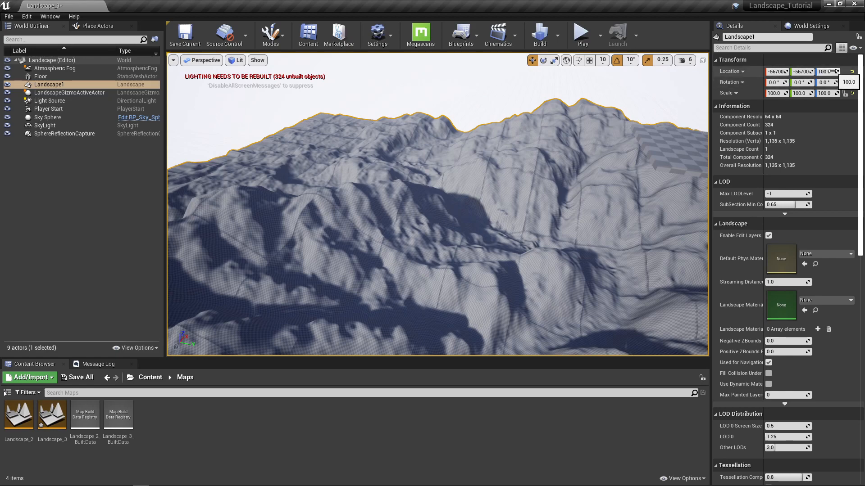
Lower the Player Start onto the landscape surface, to a Z location of about -18948, and focus on it to check the placement
right_click_drag(422, 196, 572, 218)
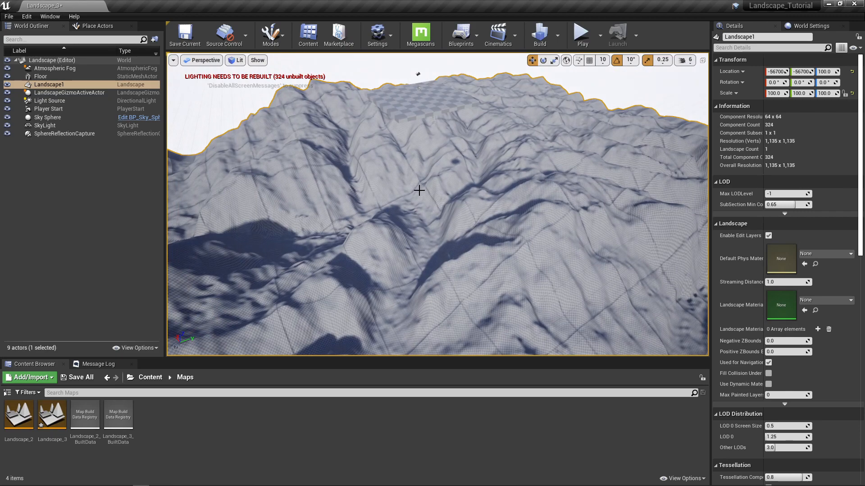
right_click_drag(419, 190, 408, 175)
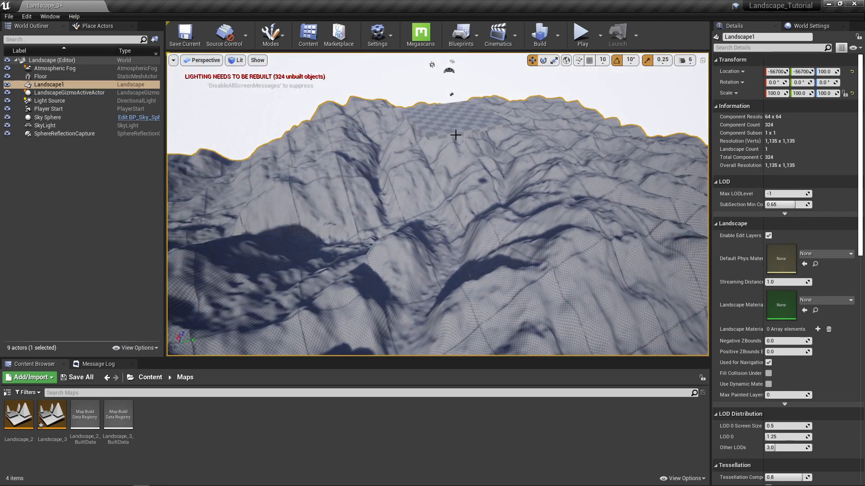
left_click(45, 110)
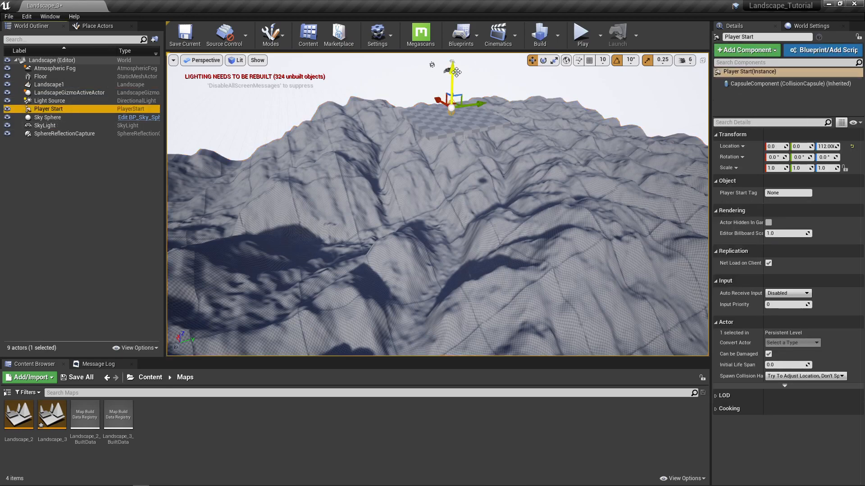
left_click_drag(453, 71, 392, 329)
right_click_drag(388, 309, 430, 347)
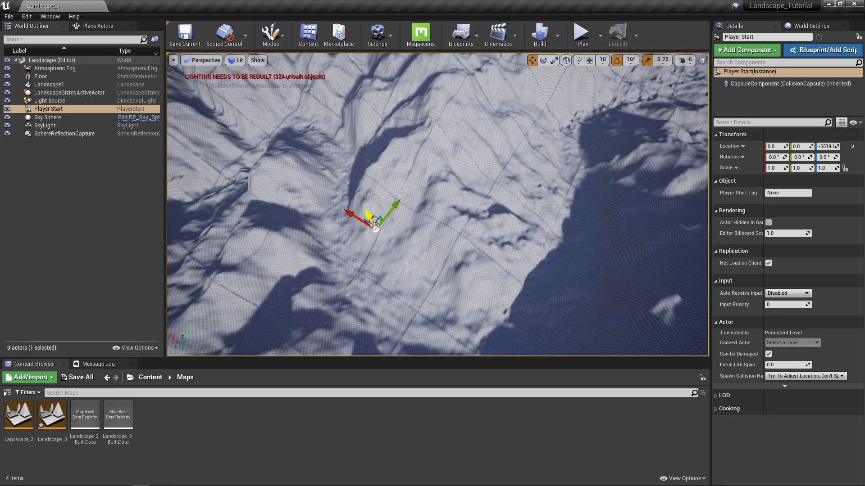
left_click_drag(371, 216, 393, 291)
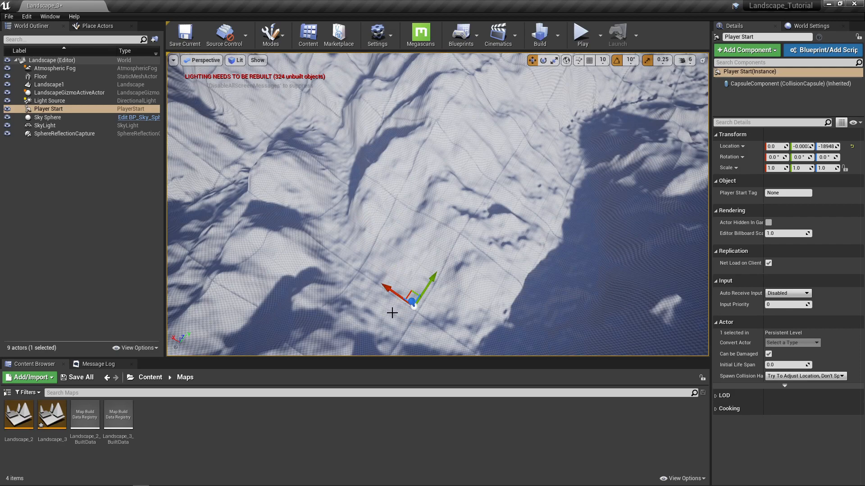
key("f")
right_click_drag(400, 288, 437, 257)
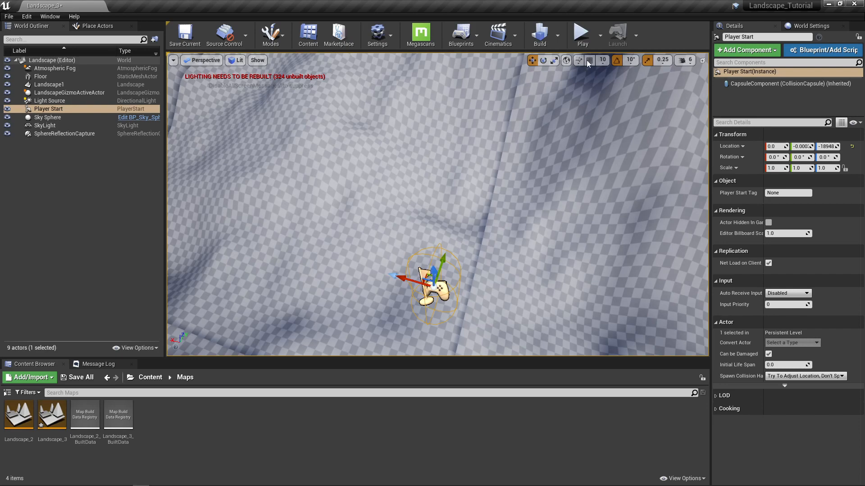
Play the level, run the character forward across the imported terrain, and stop the play session
left_click(581, 34)
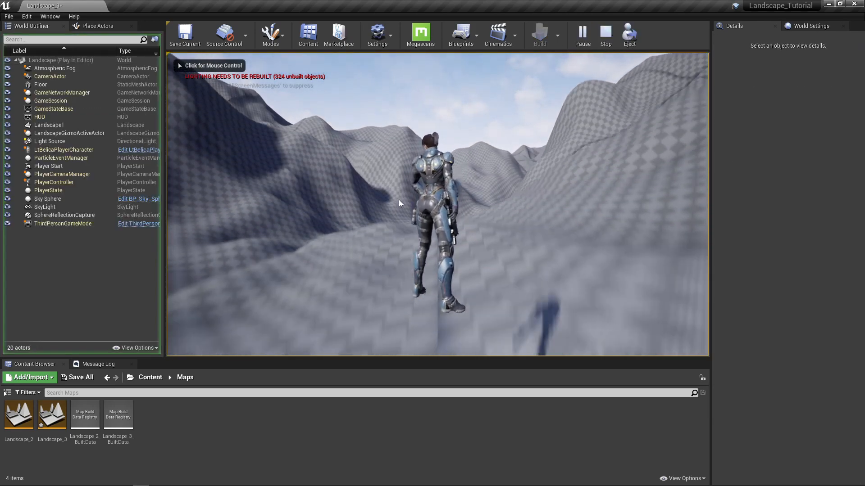
left_click(398, 203)
key("w")
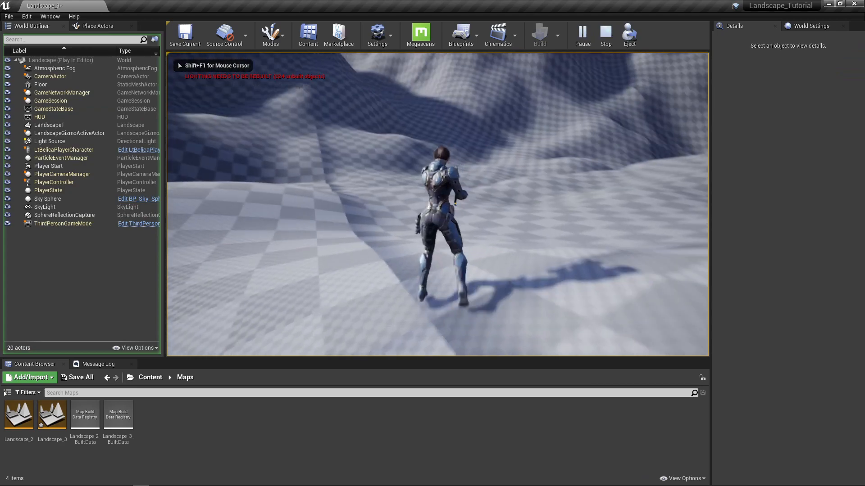
key("w")
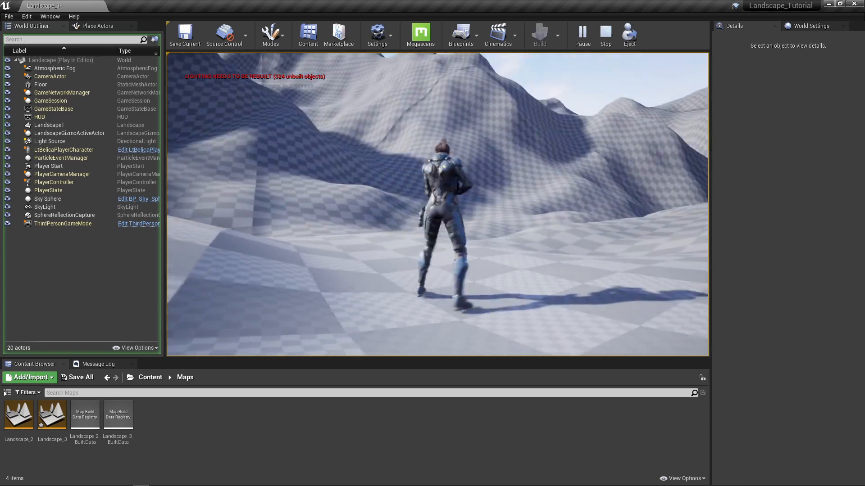
key("w")
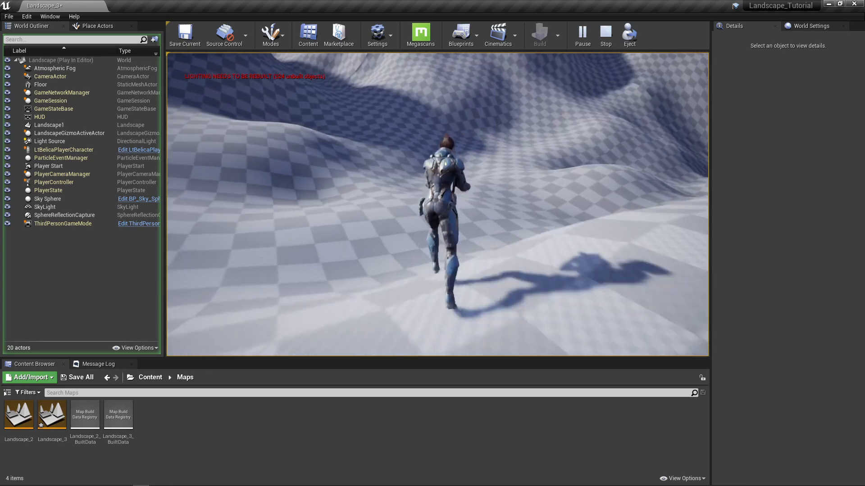
key("w")
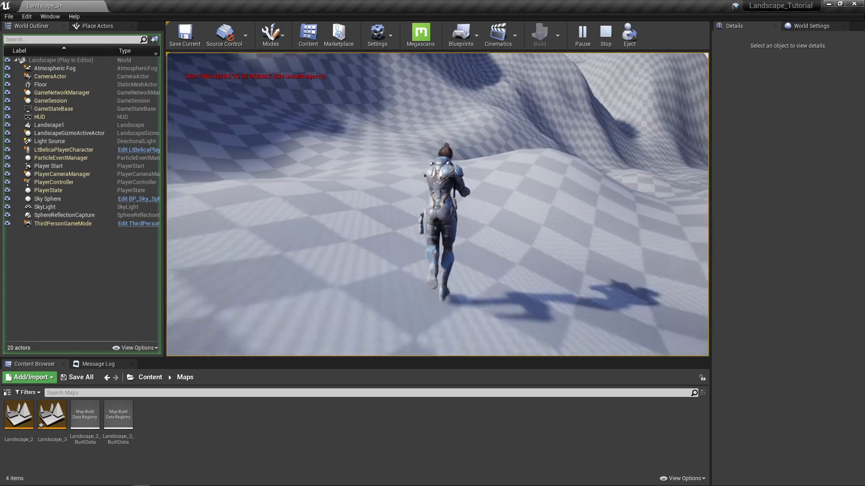
key("w")
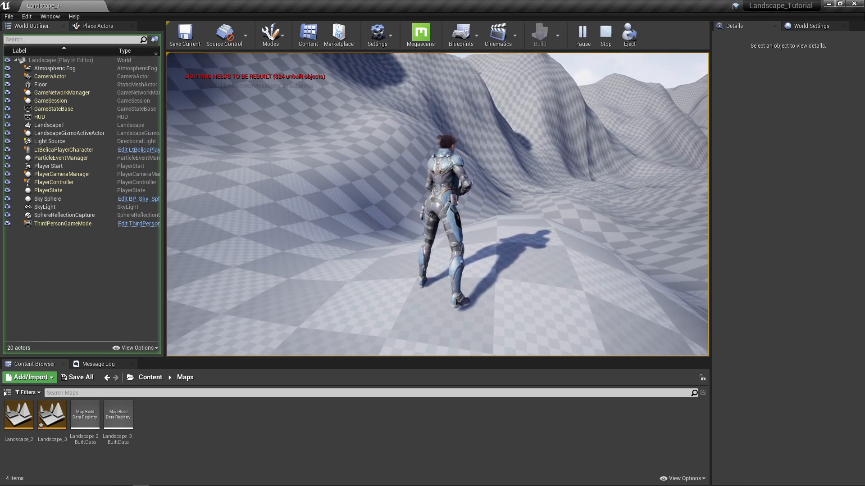
key("Escape")
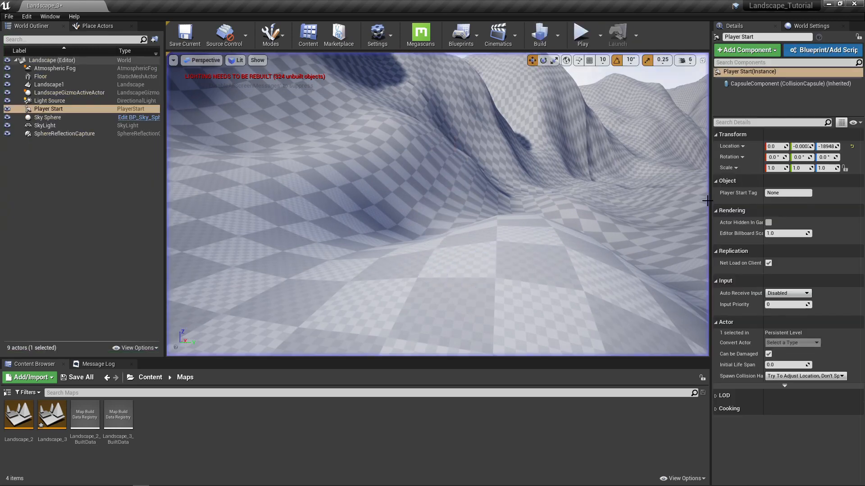
Survey the mountain terrain and open the New_LandscapeMaterial content folder to show its landscape materials
mouse_move(513, 144)
right_mouse_down()
mouse_move(534, 139)
mouse_move(543, 117)
mouse_move(574, 133)
mouse_move(568, 124)
mouse_move(513, 154)
right_mouse_up()
key("w")
key("e")
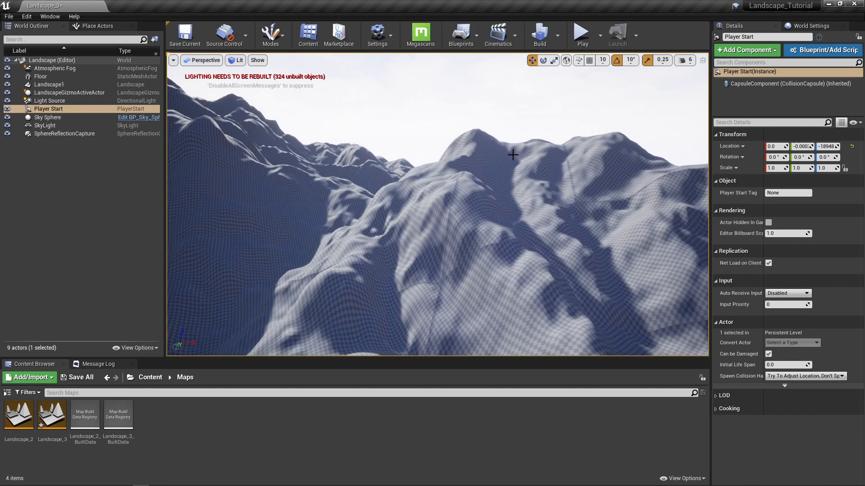
right_click_drag(332, 205, 332, 225)
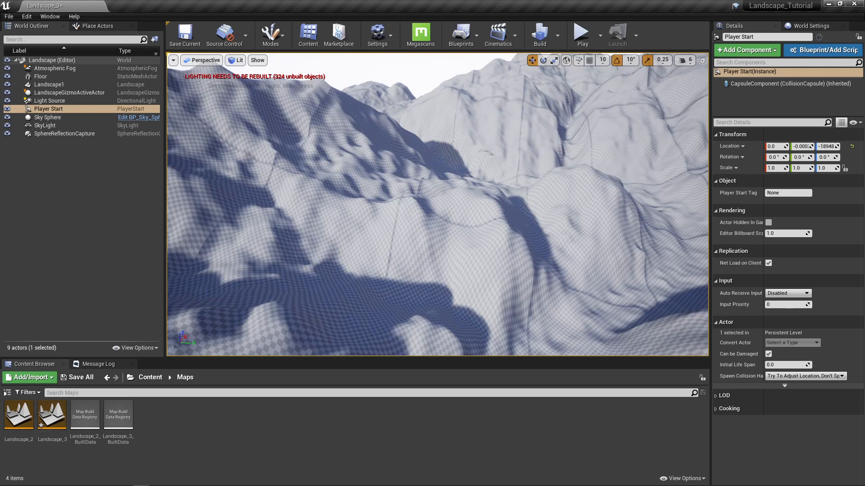
left_click(149, 378)
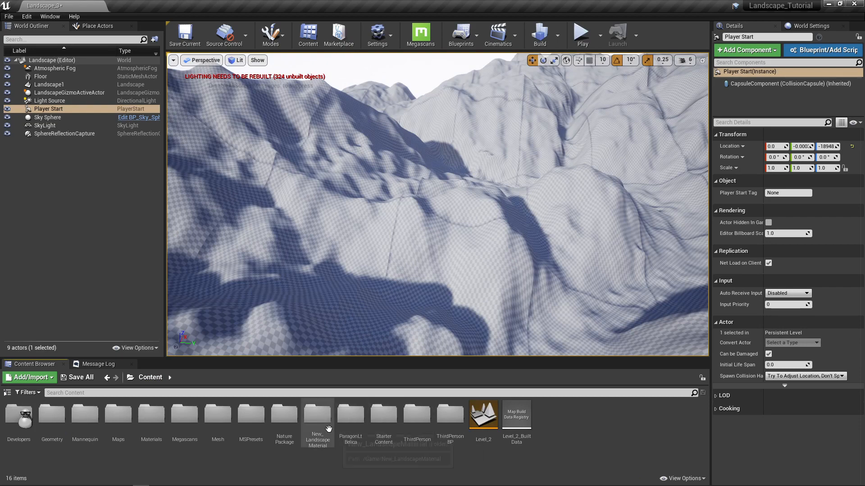
double_click(317, 417)
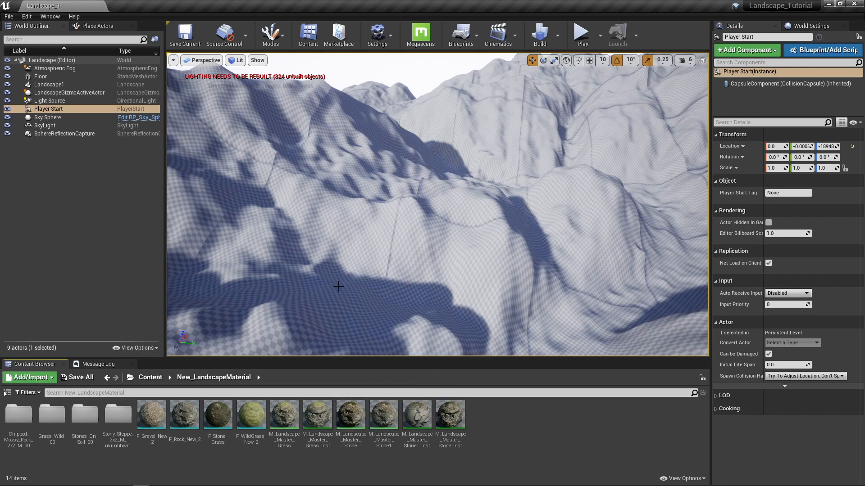
right_click_drag(339, 287, 393, 299)
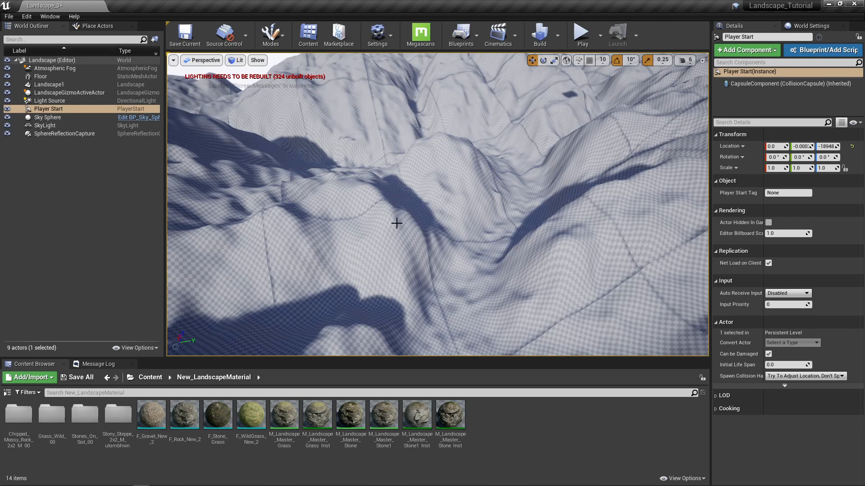
Select the mountain landscape and assign the M_Landscape_Master_Grass_Inst material instance as its landscape material
right_click_drag(408, 243, 422, 170)
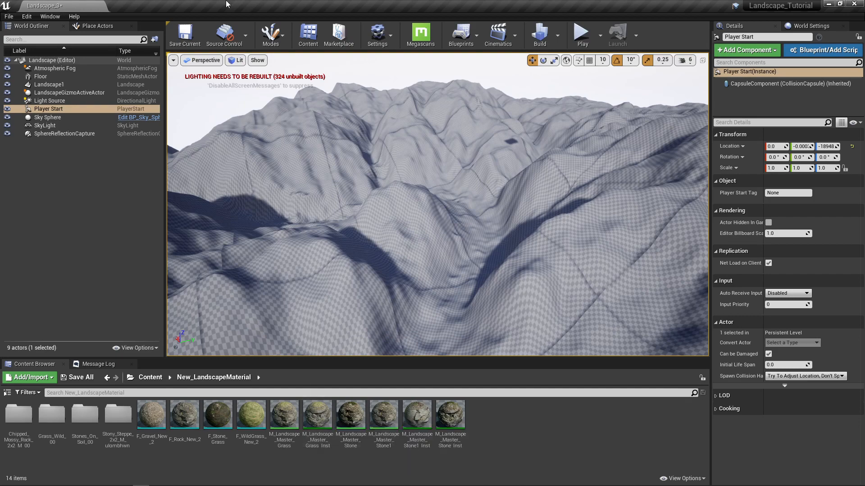
left_click(301, 144)
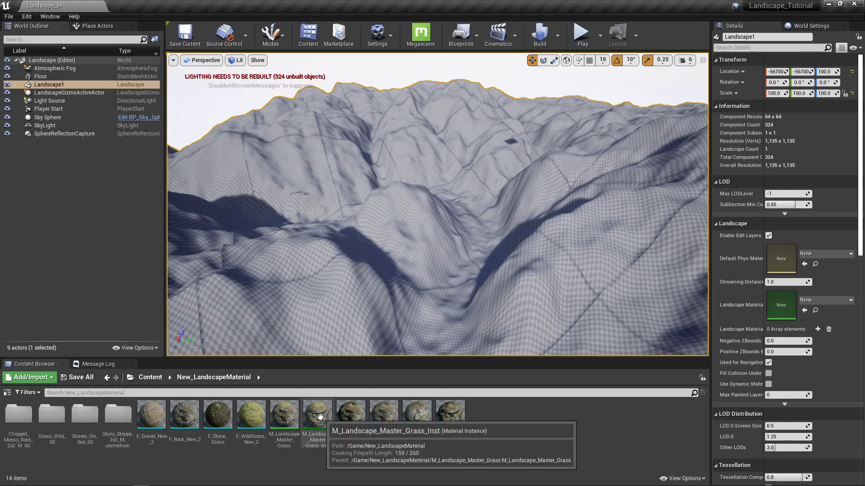
left_click_drag(320, 417, 723, 305)
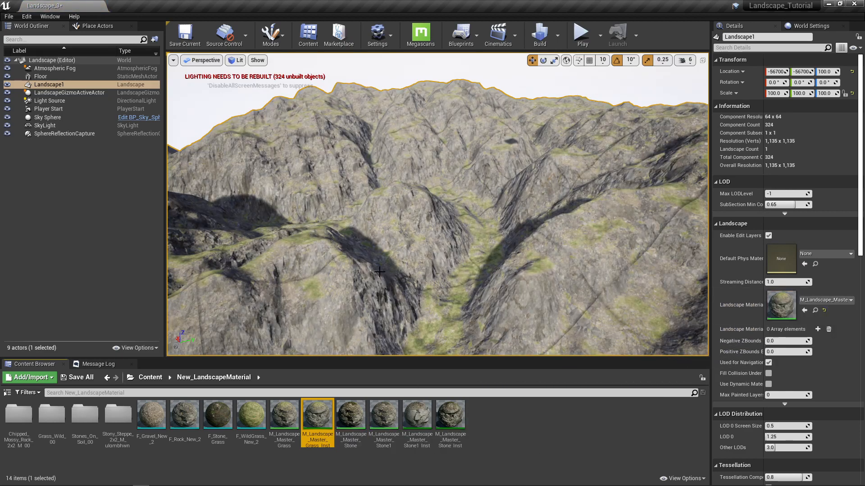
Fly over the slopes and valleys to examine how the grass and rock material covers the landscape up close and from afar
key("w")
right_click_drag(378, 269, 629, 294)
key("w")
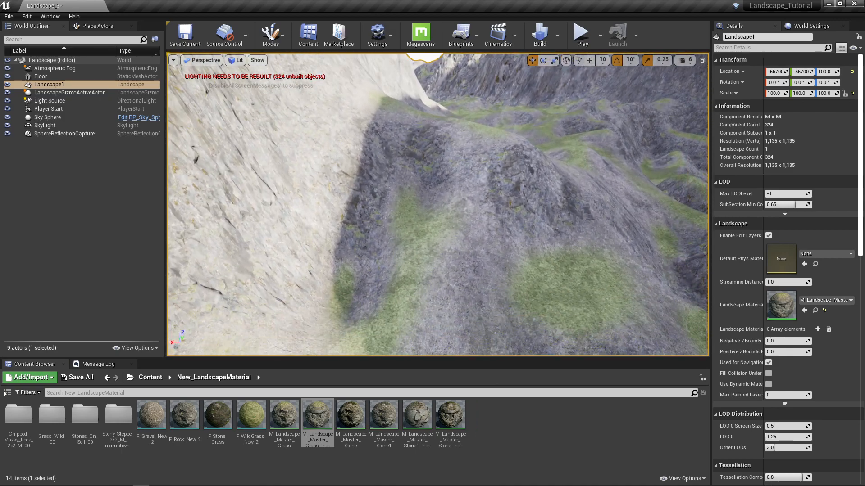
right_click_drag(628, 294, 621, 288)
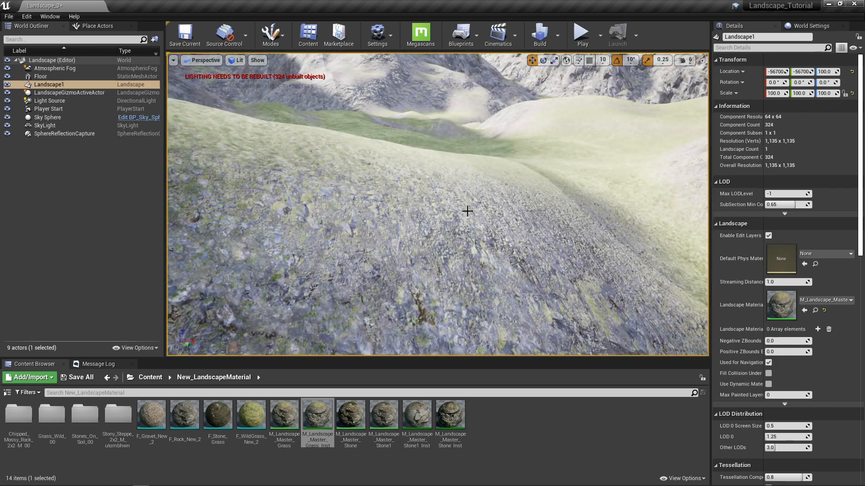
right_click_drag(465, 213, 466, 243)
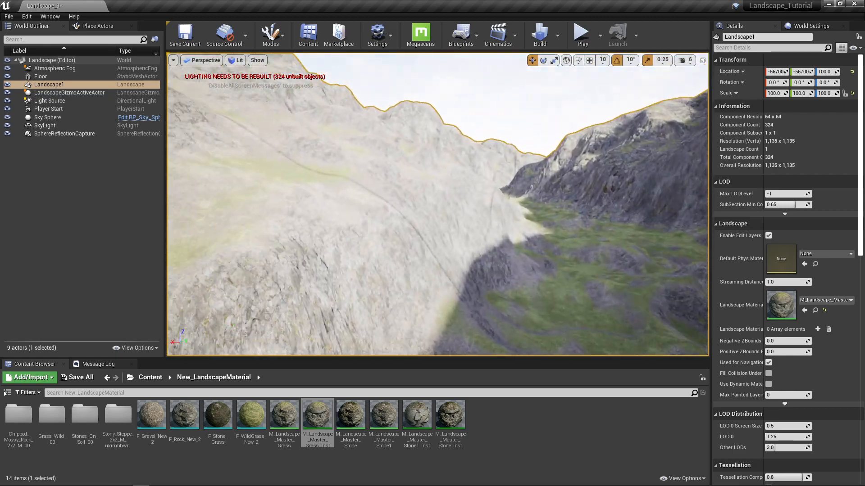
right_click_drag(466, 243, 340, 182)
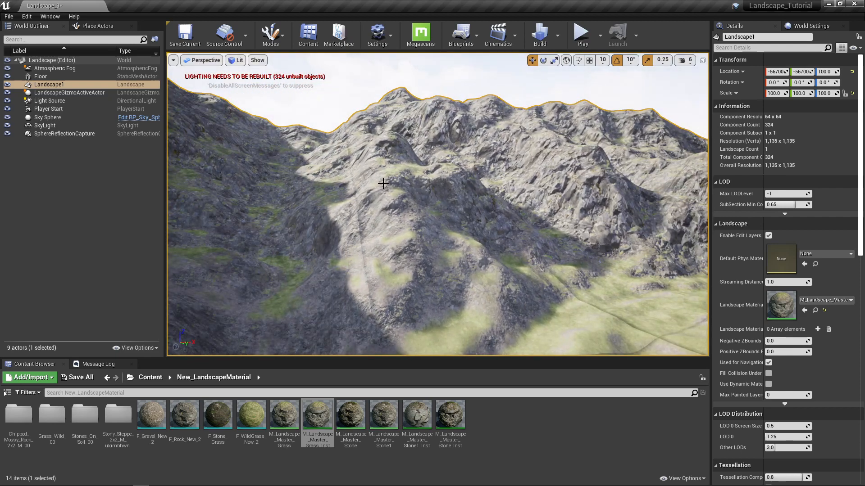